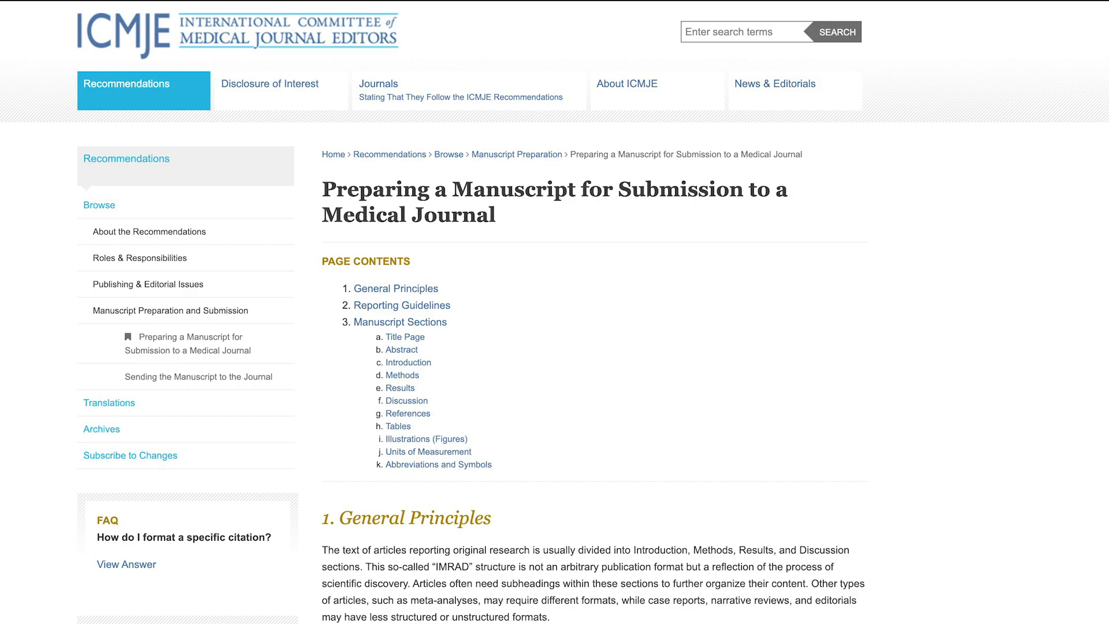
Scroll the ICMJE guidance from General Principles and Reporting Guidelines down to Title Page and Abstract.
{"action": "scroll", "coordinate": [555, 311], "scroll_direction": "down", "scroll_amount": 3}
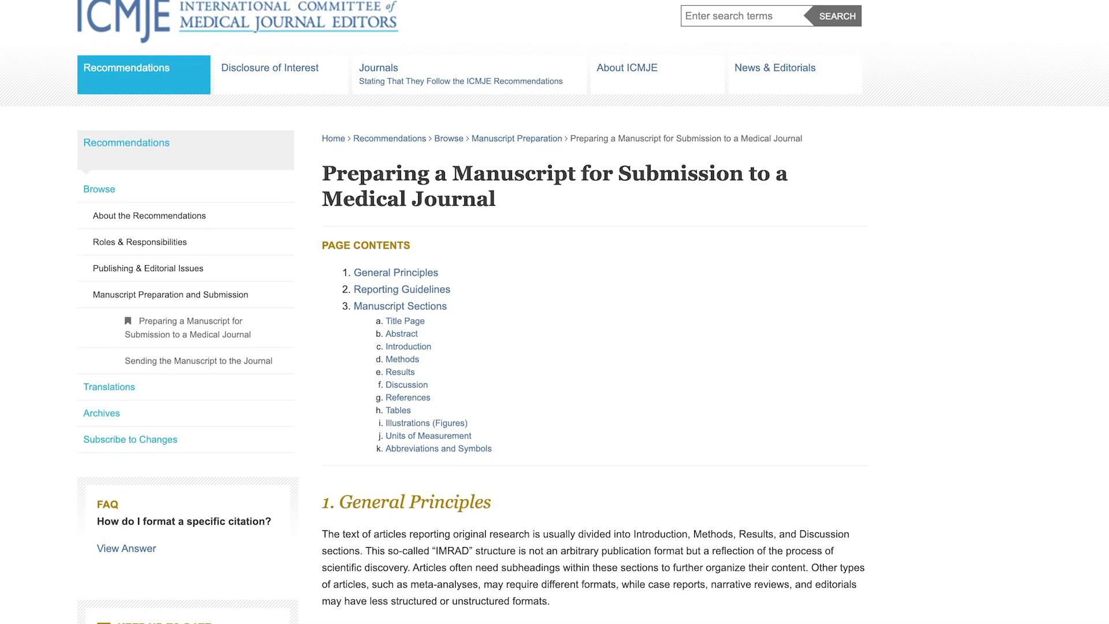
{"action": "scroll", "coordinate": [554, 312], "scroll_direction": "down", "scroll_amount": 4}
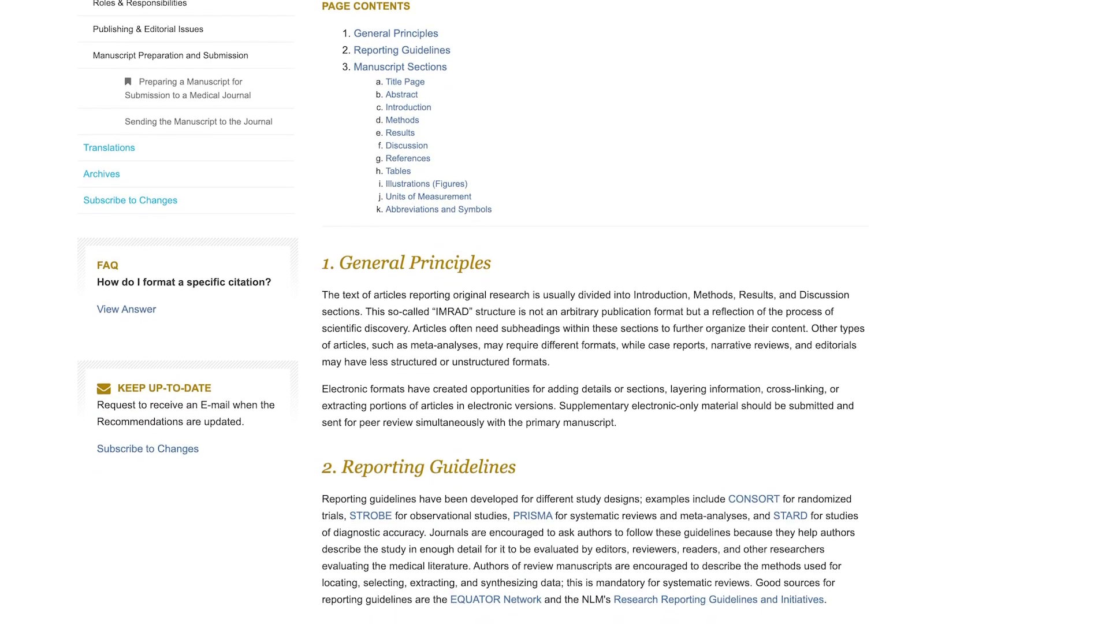
{"action": "scroll", "coordinate": [554, 312], "scroll_direction": "down", "scroll_amount": 4}
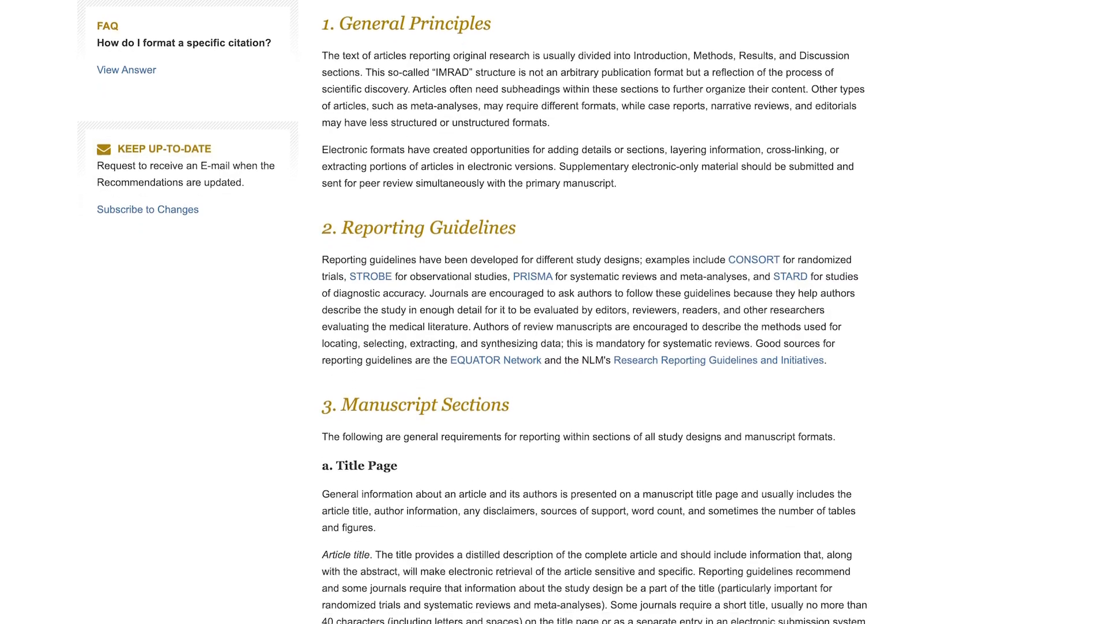
{"action": "scroll", "coordinate": [555, 311], "scroll_direction": "down", "scroll_amount": 4}
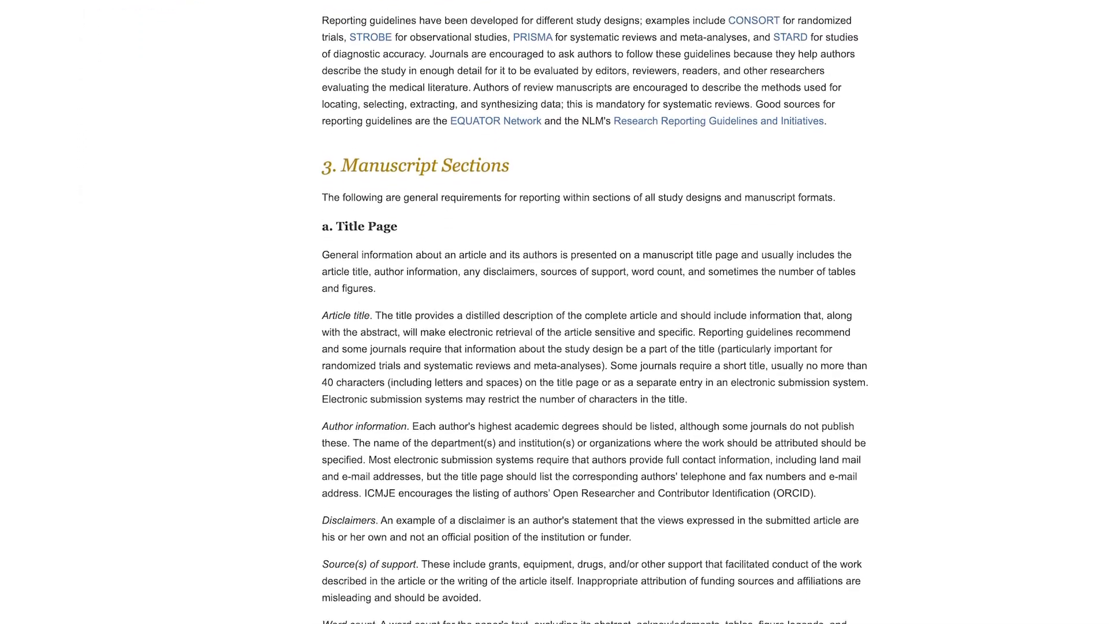
{"action": "scroll", "coordinate": [555, 312], "scroll_direction": "down", "scroll_amount": 4}
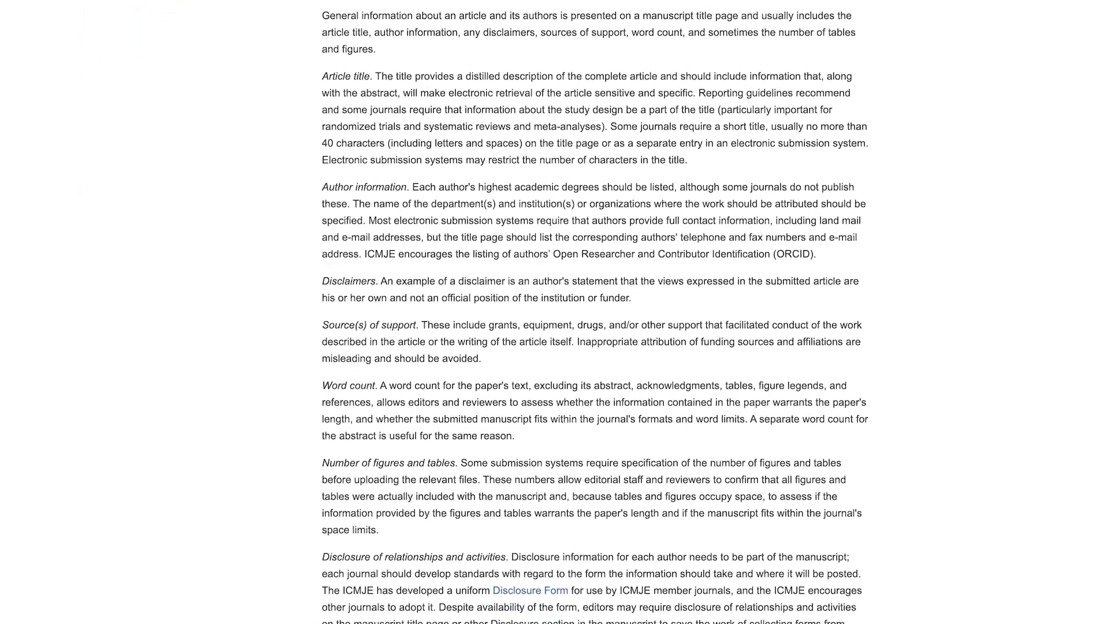
{"action": "scroll", "coordinate": [555, 312], "scroll_direction": "down", "scroll_amount": 4}
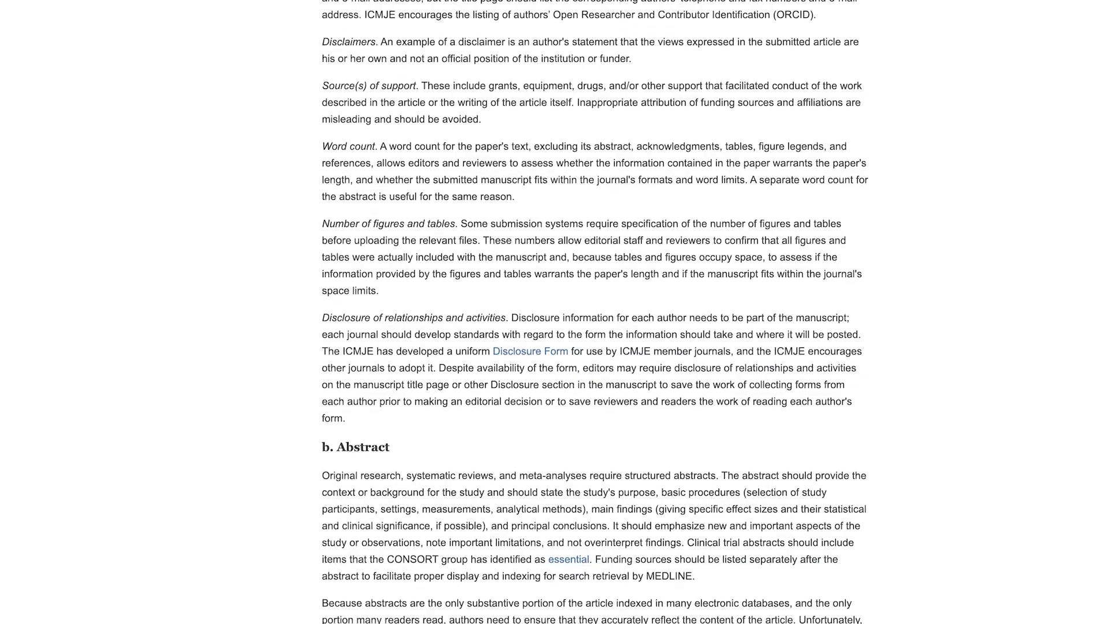
{"action": "scroll", "coordinate": [554, 312], "scroll_direction": "down", "scroll_amount": 3}
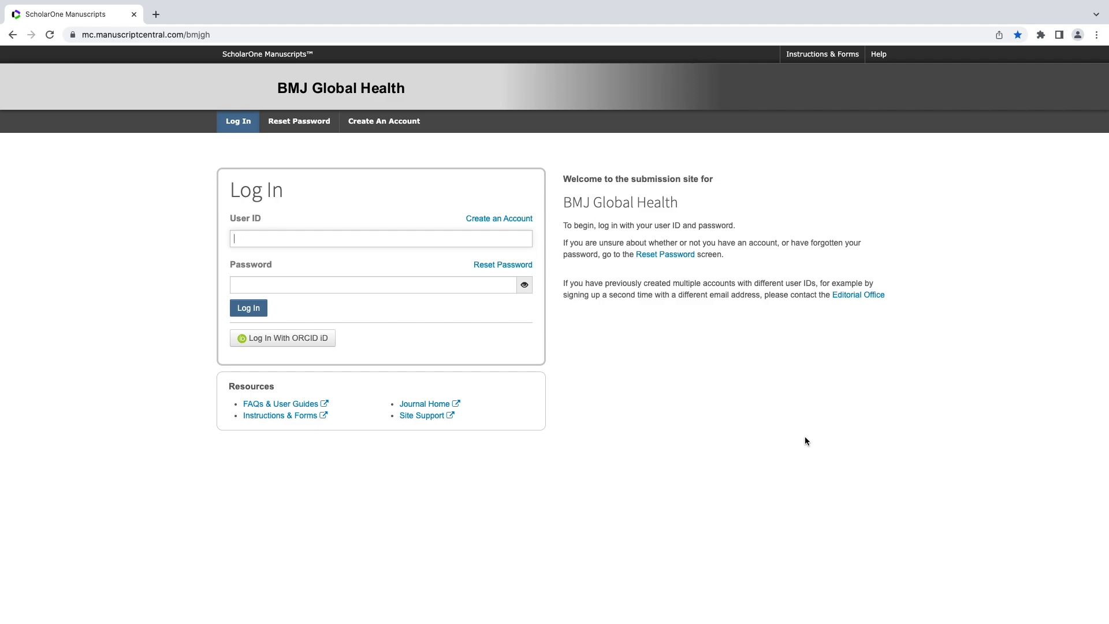
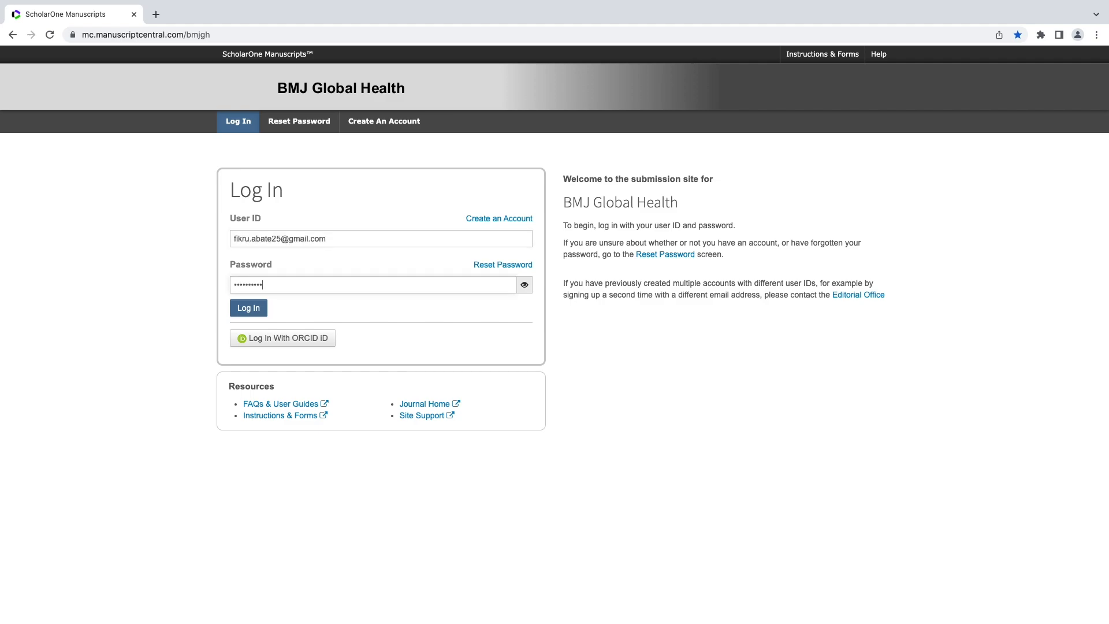
Log in to the BMJ Global Health ScholarOne site with the author's user ID and password.
{"action": "type", "text": "*"}
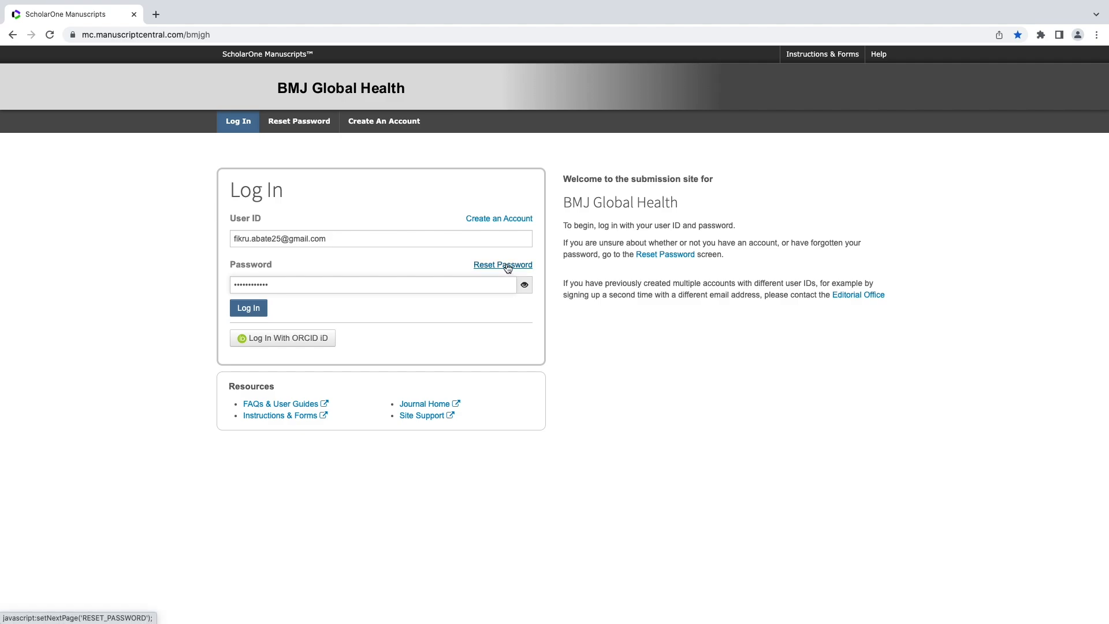
{"action": "left_click", "coordinate": [255, 313]}
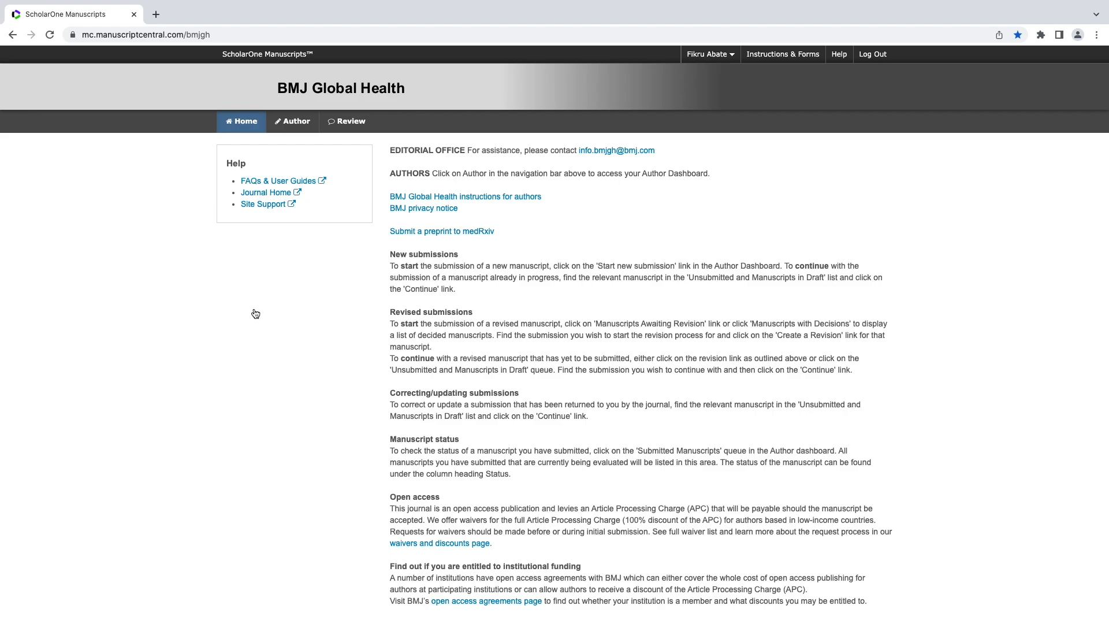
From the Author dashboard, begin a new submission, skipping pre-fill from a Word file.
{"action": "scroll", "coordinate": [256, 313], "scroll_direction": "down", "scroll_amount": 3}
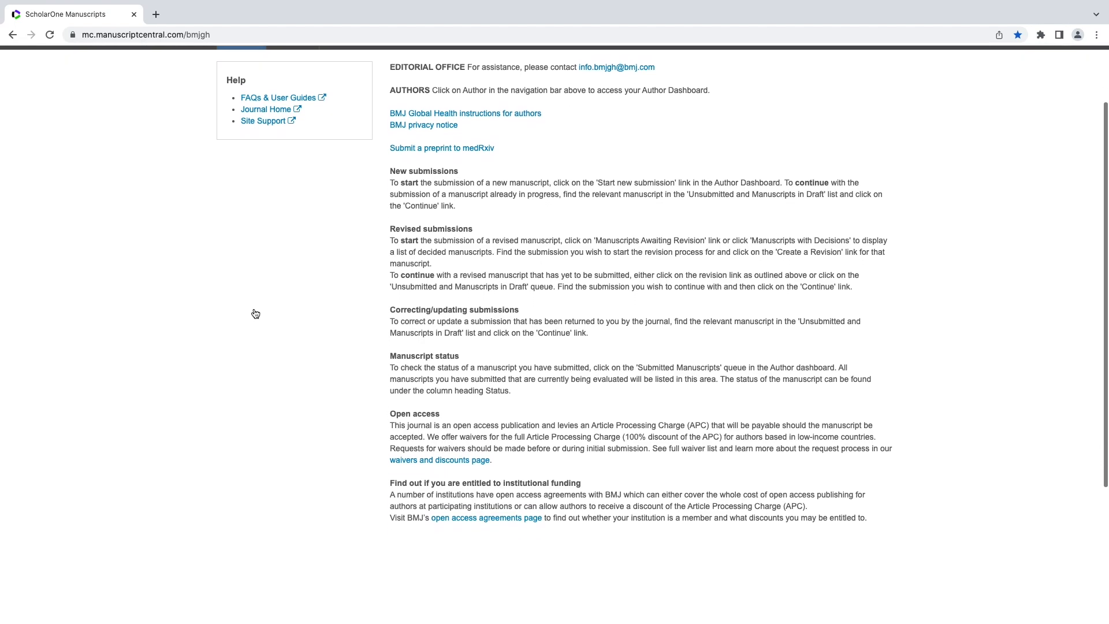
{"action": "scroll", "coordinate": [255, 313], "scroll_direction": "up", "scroll_amount": 2}
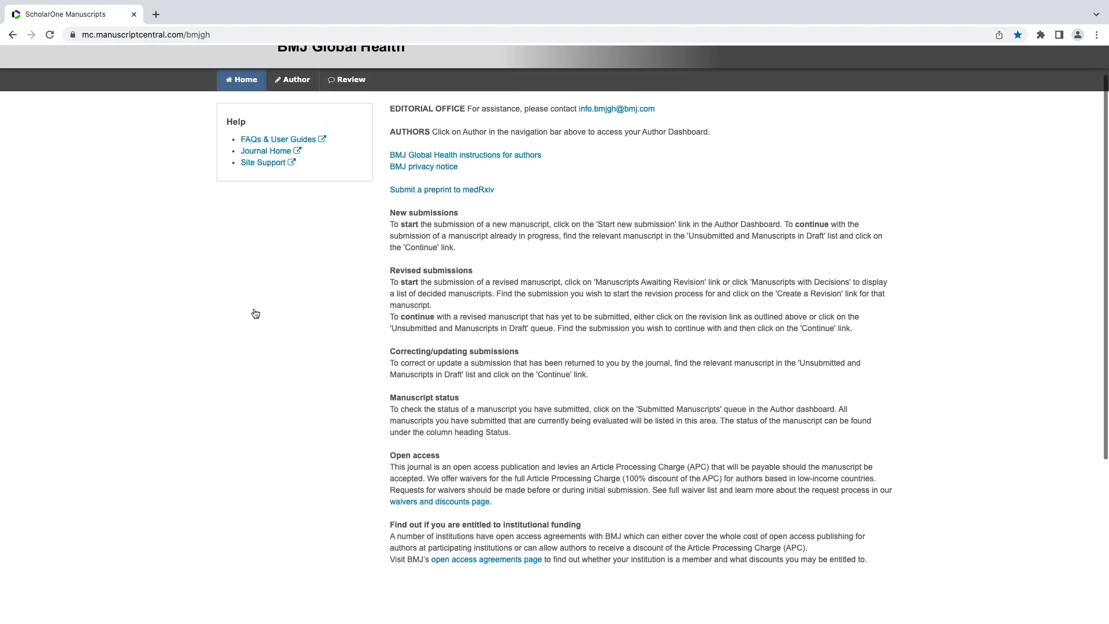
{"action": "scroll", "coordinate": [256, 313], "scroll_direction": "up", "scroll_amount": 2}
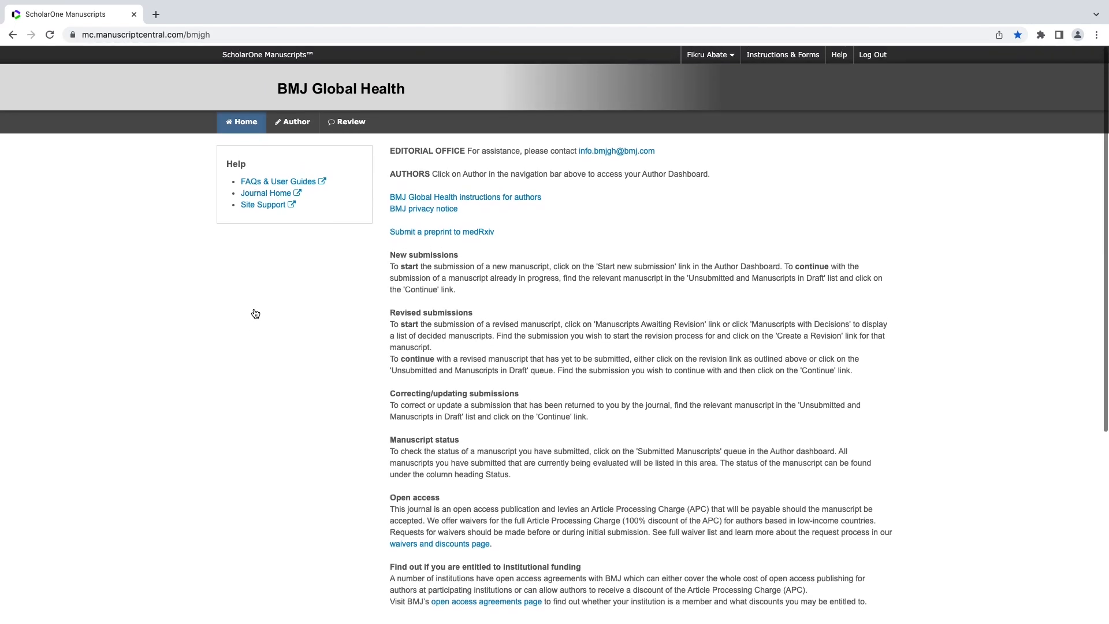
{"action": "left_click", "coordinate": [286, 124]}
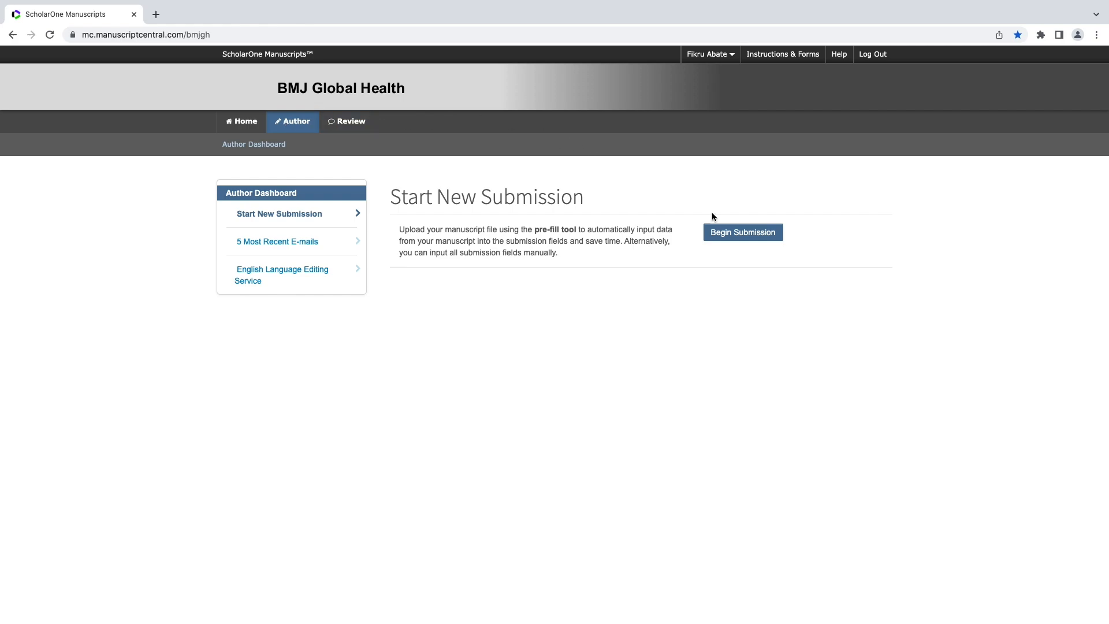
{"action": "left_click", "coordinate": [740, 237]}
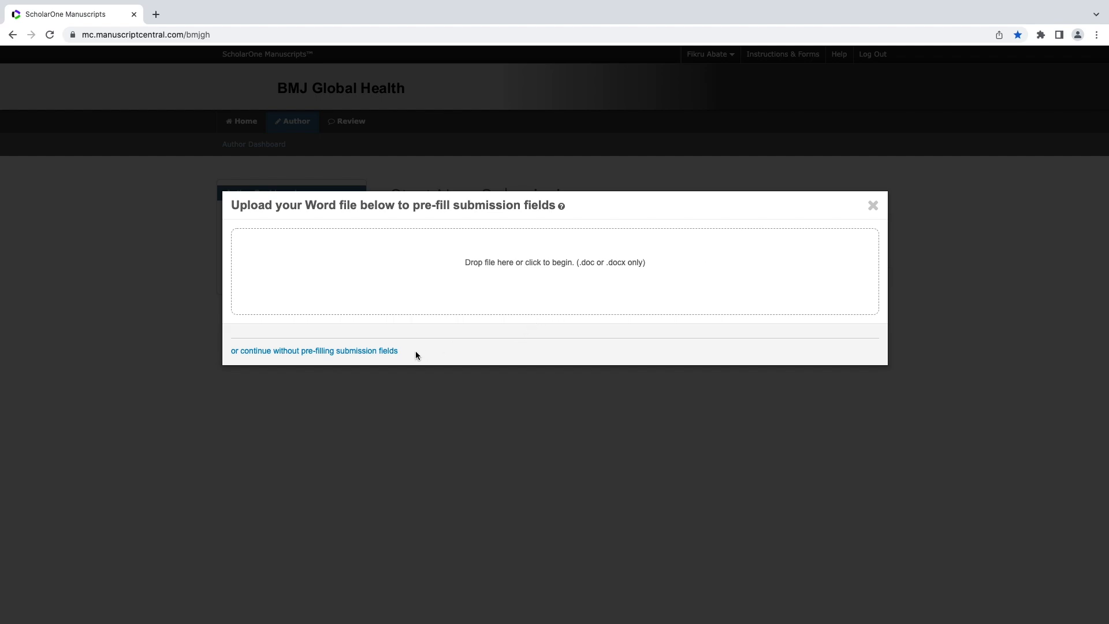
{"action": "left_click", "coordinate": [385, 351]}
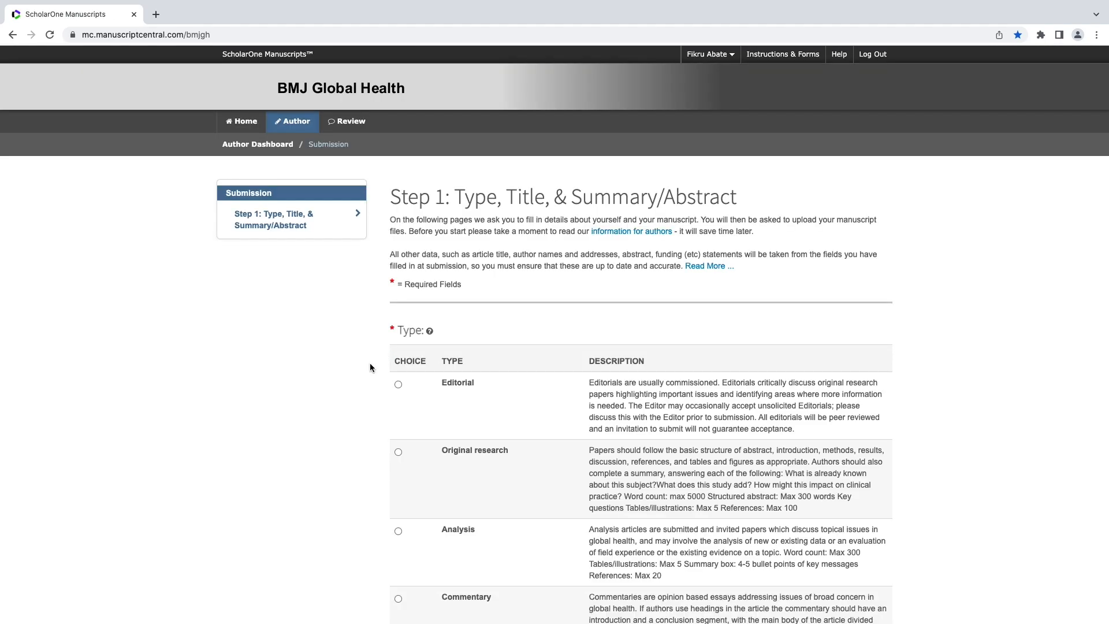
Select Original research as the manuscript type.
{"action": "left_click", "coordinate": [399, 451]}
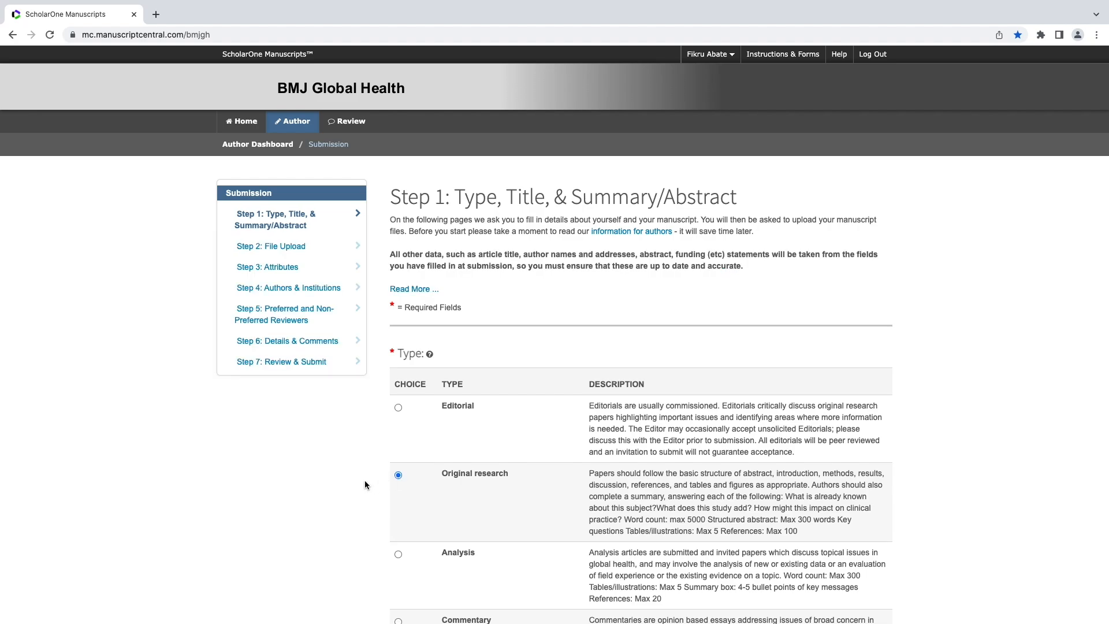
{"action": "scroll", "coordinate": [351, 492], "scroll_direction": "down", "scroll_amount": 3}
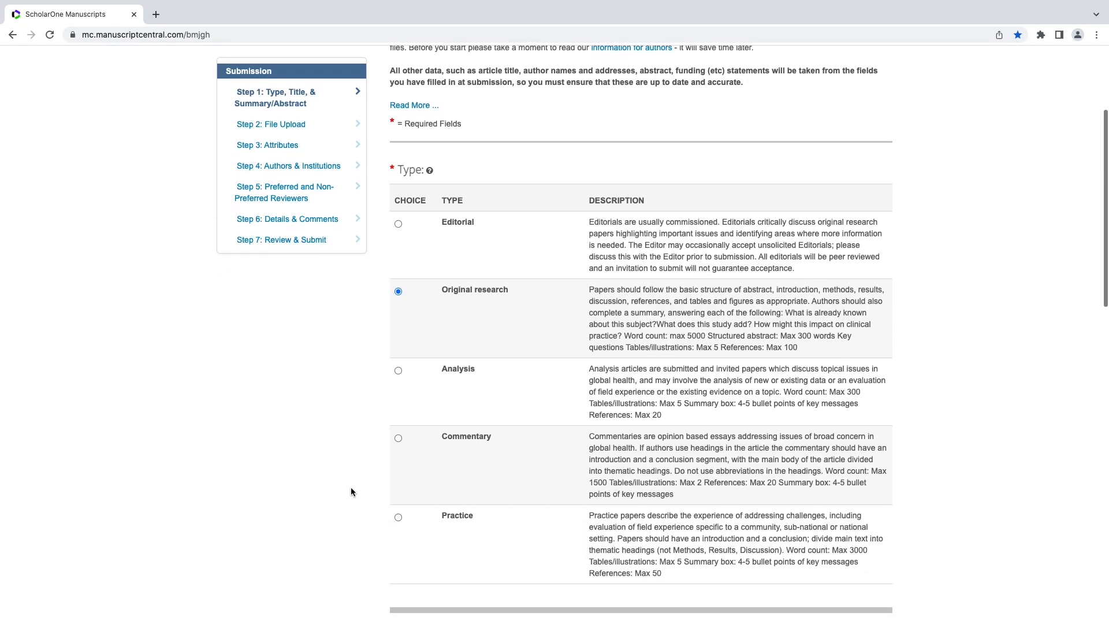
{"action": "scroll", "coordinate": [351, 491], "scroll_direction": "down", "scroll_amount": 1}
{"action": "scroll", "coordinate": [351, 491], "scroll_direction": "up", "scroll_amount": 1}
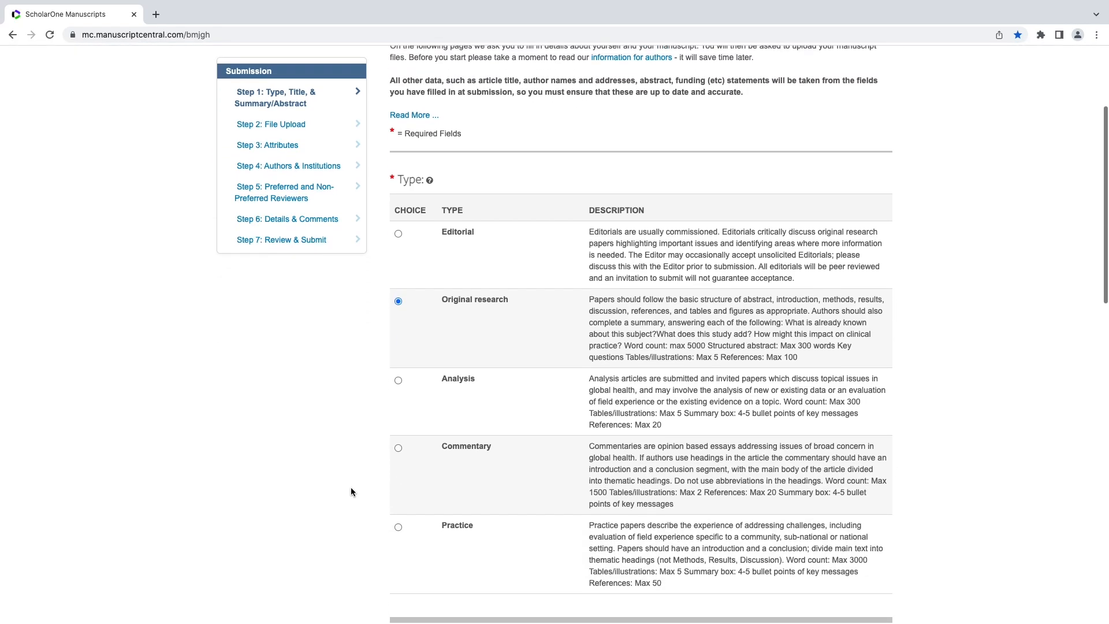
{"action": "scroll", "coordinate": [352, 490], "scroll_direction": "up", "scroll_amount": 2}
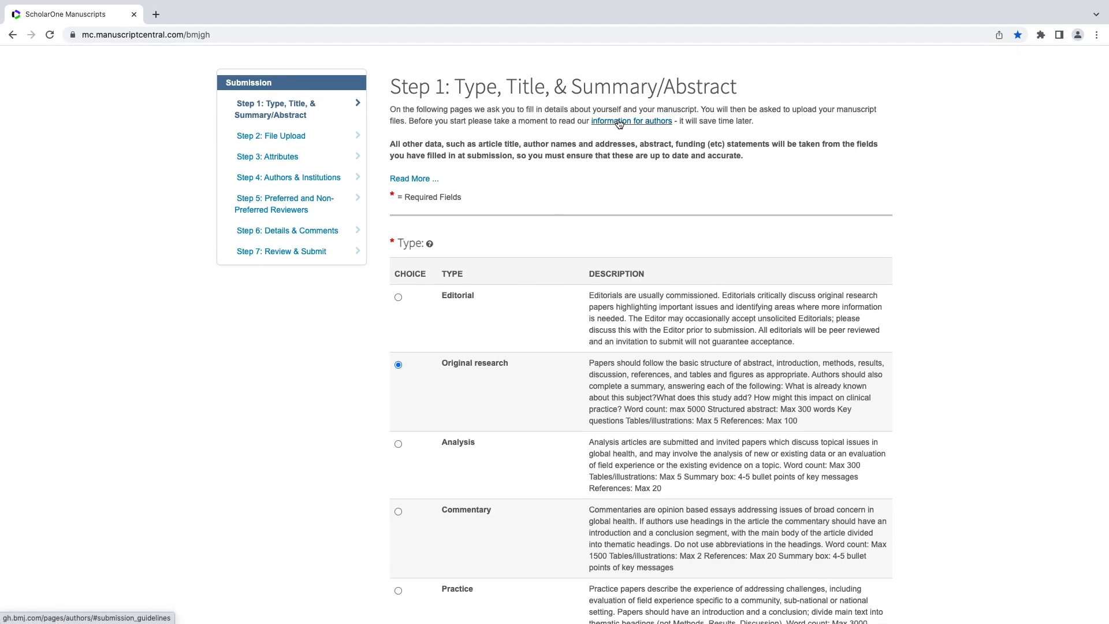
{"action": "scroll", "coordinate": [619, 124], "scroll_direction": "down", "scroll_amount": 1}
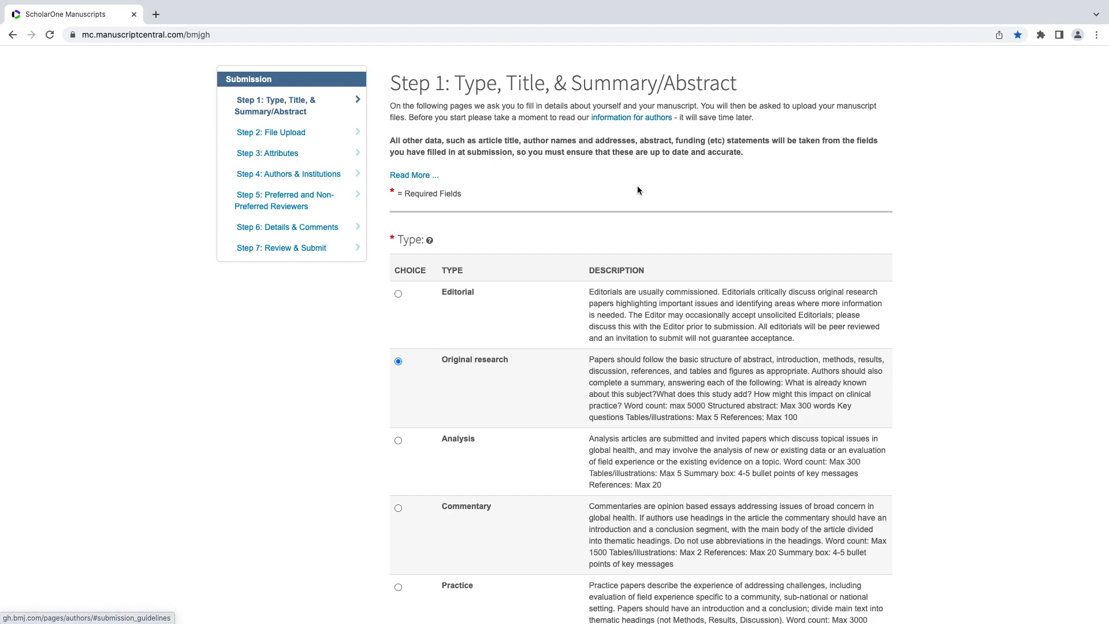
{"action": "scroll", "coordinate": [637, 189], "scroll_direction": "down", "scroll_amount": 3}
{"action": "scroll", "coordinate": [637, 192], "scroll_direction": "down", "scroll_amount": 3}
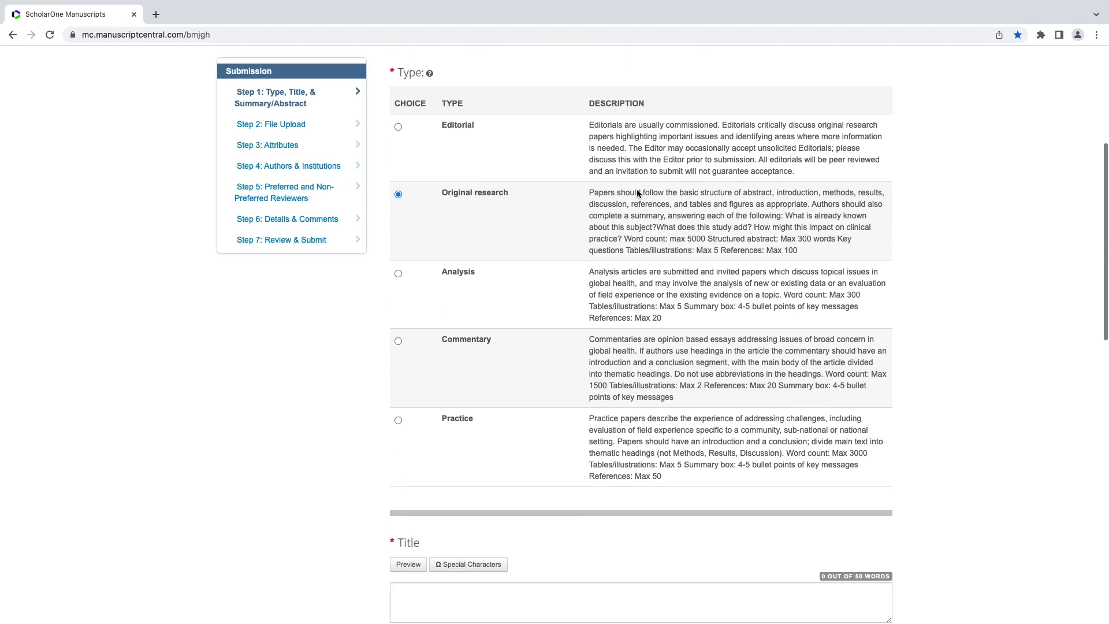
{"action": "scroll", "coordinate": [637, 190], "scroll_direction": "down", "scroll_amount": 3}
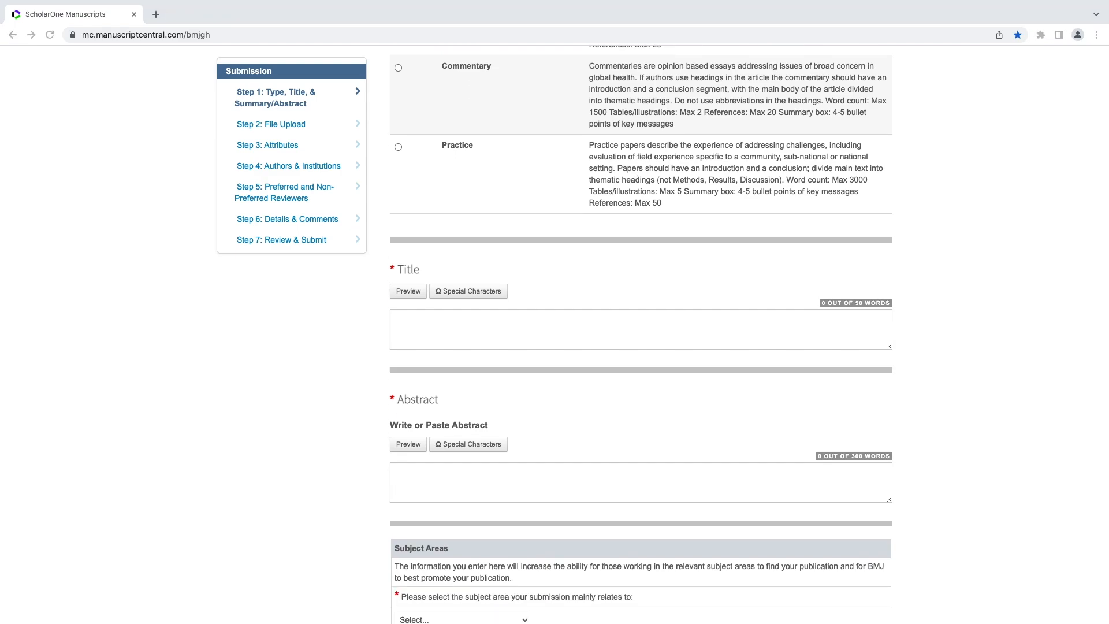
Paste the IUD discontinuation title and the 153-word abstract into the Title and Abstract fields.
{"action": "left_click", "coordinate": [763, 332]}
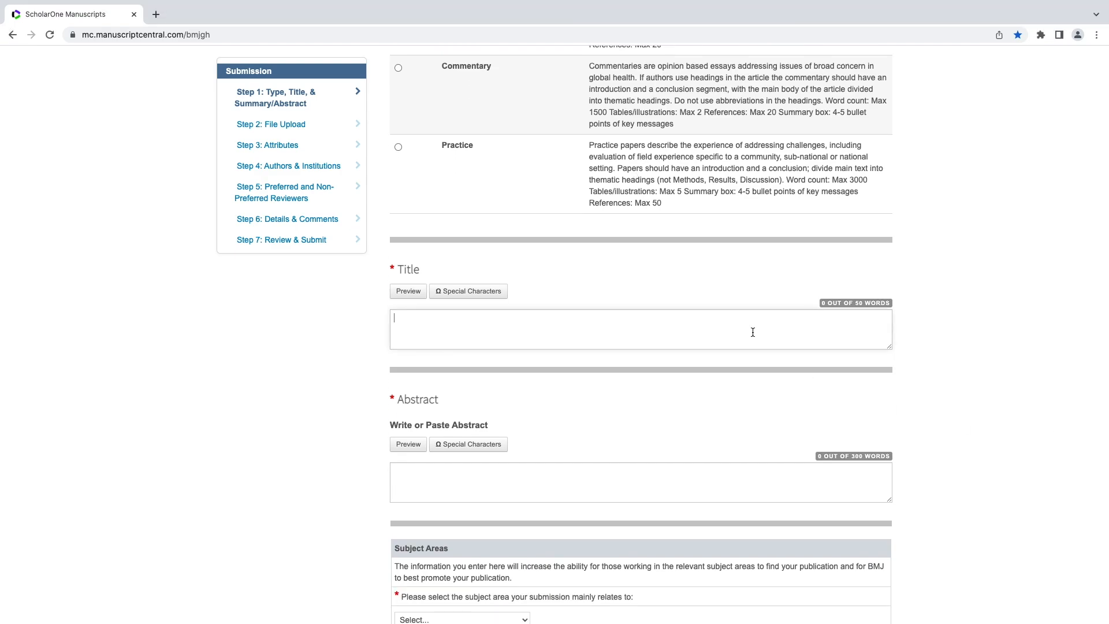
{"action": "type", "text": "Factors influencing intrauterine device discontinuation in patients at an urban center in Ethiopia"}
{"action": "key", "text": "super+Tab"}
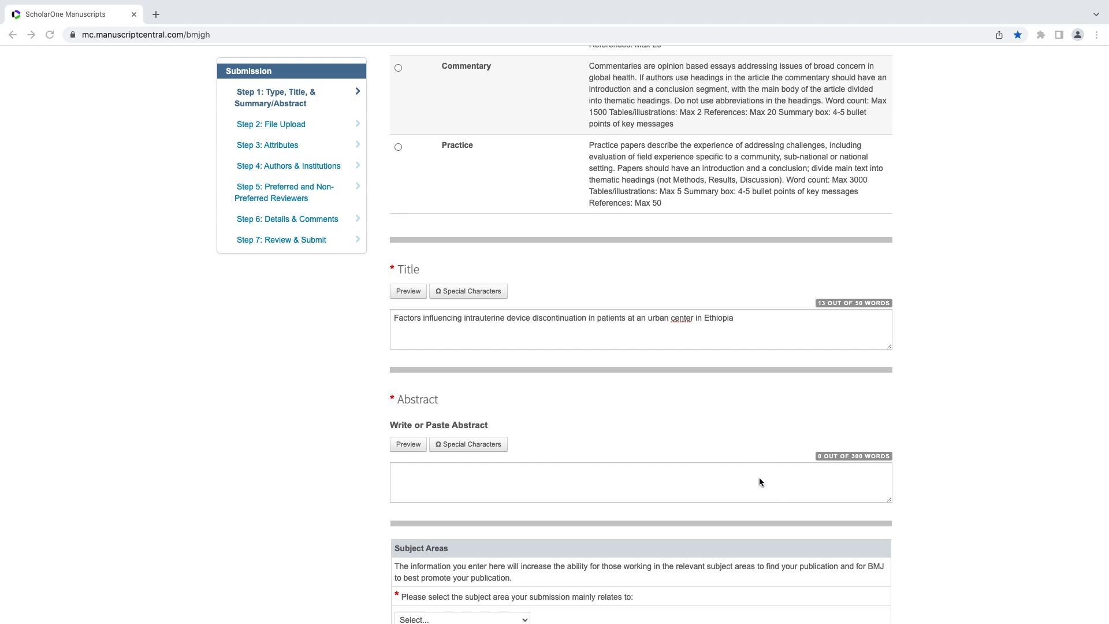
{"action": "key", "text": "super+Tab"}
{"action": "left_click", "coordinate": [718, 479]}
{"action": "key", "text": "super+v"}
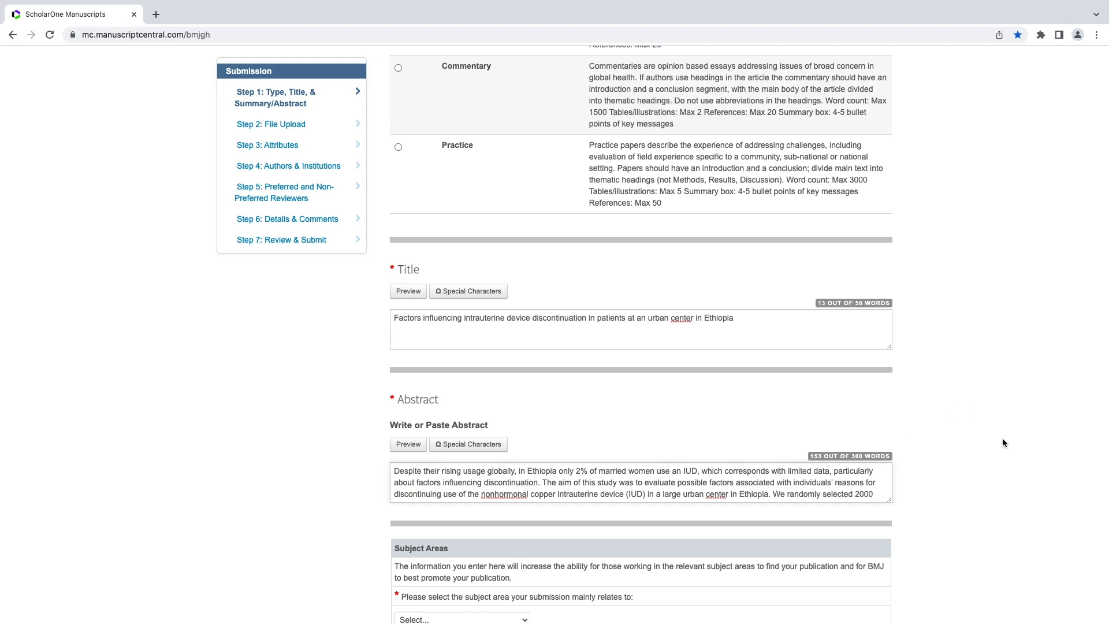
{"action": "scroll", "coordinate": [1003, 437], "scroll_direction": "down", "scroll_amount": 3}
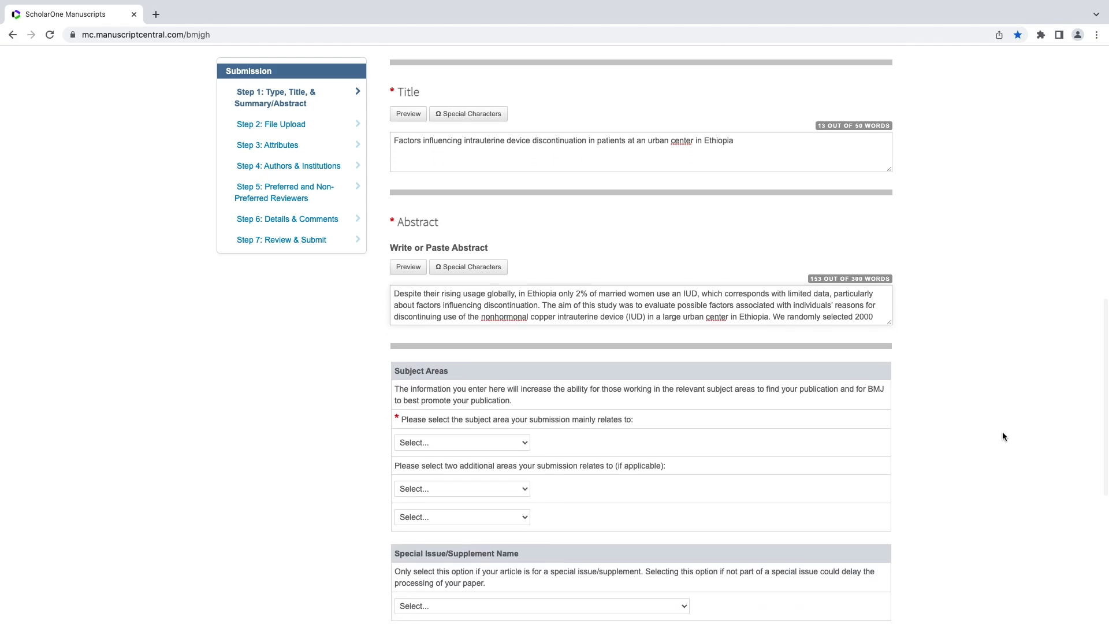
Set Public Health as main subject, add Family Medicine and Patient and Public Involvement, skip Special Issue, save.
{"action": "left_click", "coordinate": [501, 441]}
{"action": "left_click", "coordinate": [501, 455]}
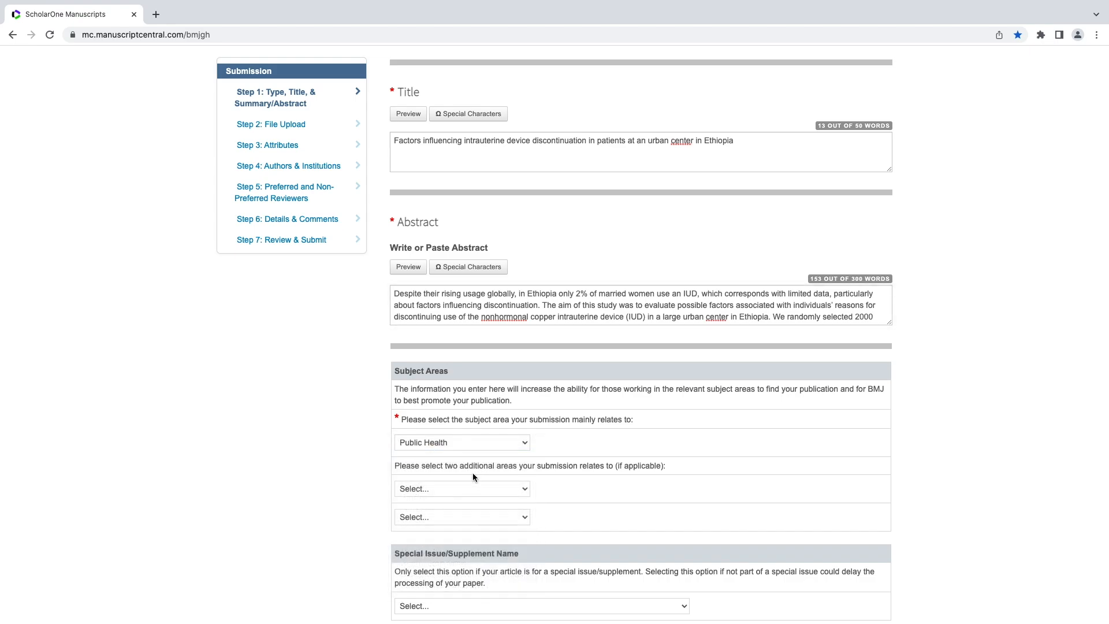
{"action": "left_click", "coordinate": [470, 488]}
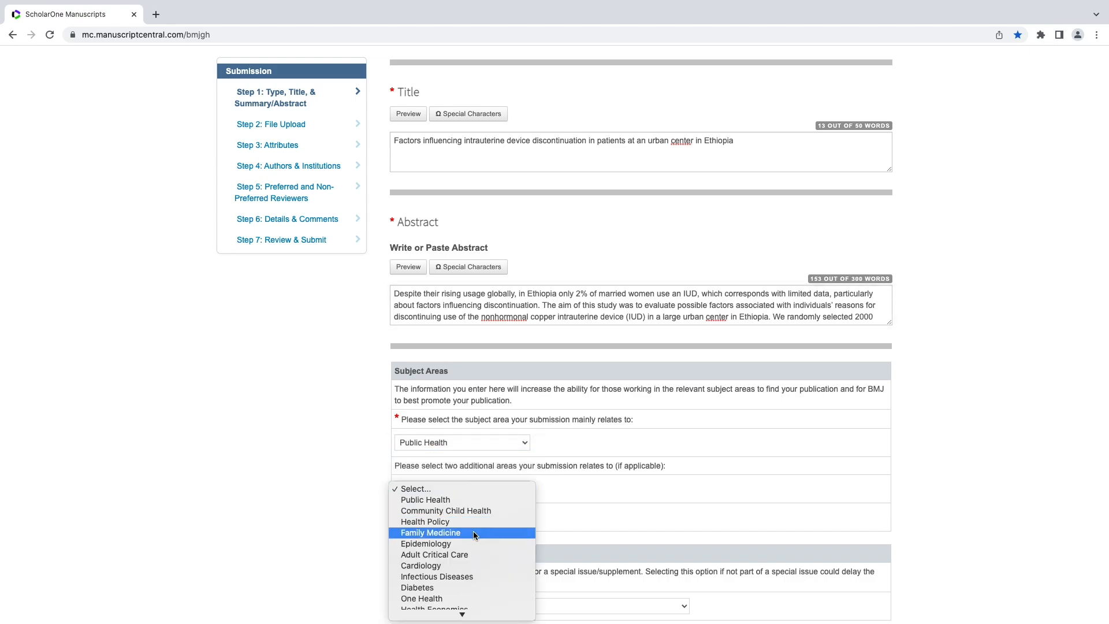
{"action": "left_click", "coordinate": [473, 531]}
{"action": "left_click", "coordinate": [467, 515]}
{"action": "scroll", "coordinate": [471, 558], "scroll_direction": "down", "scroll_amount": 3}
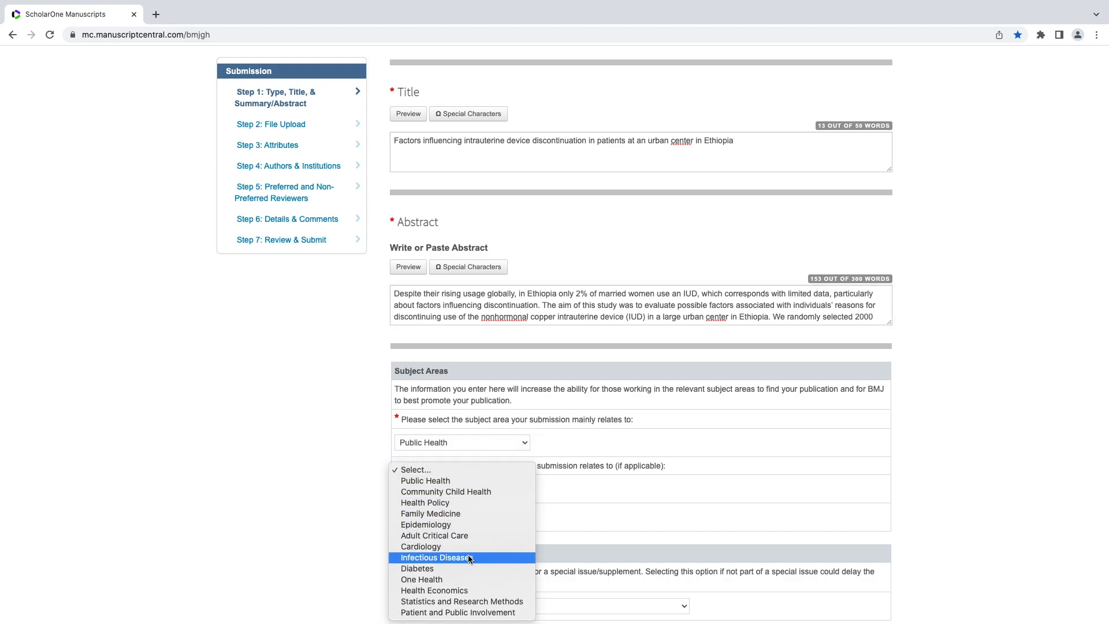
{"action": "left_click", "coordinate": [467, 612]}
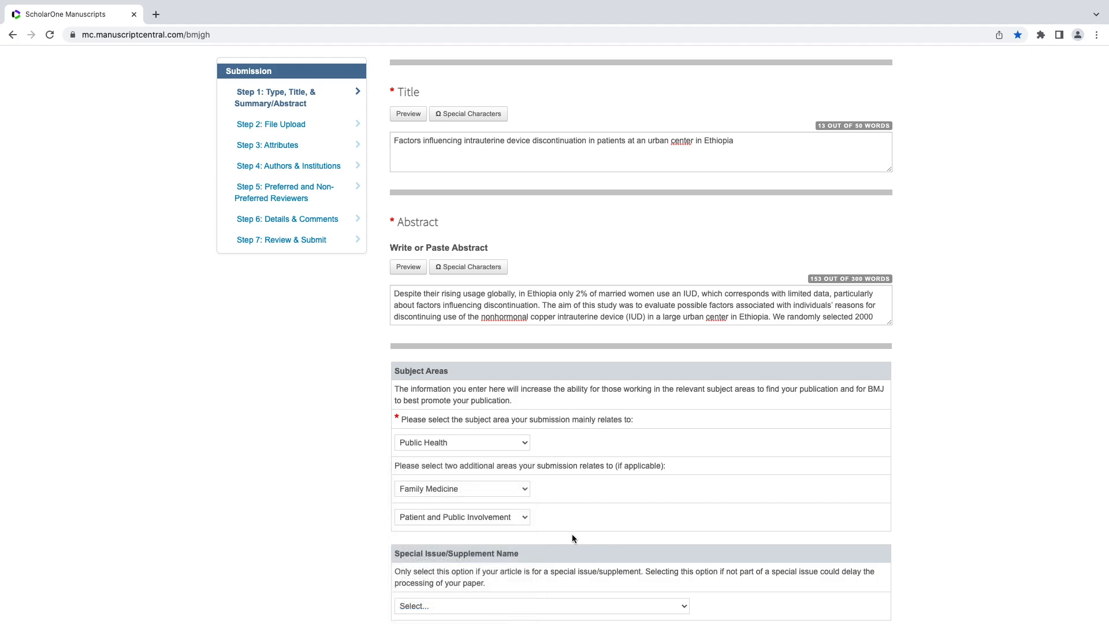
{"action": "scroll", "coordinate": [678, 473], "scroll_direction": "down", "scroll_amount": 3}
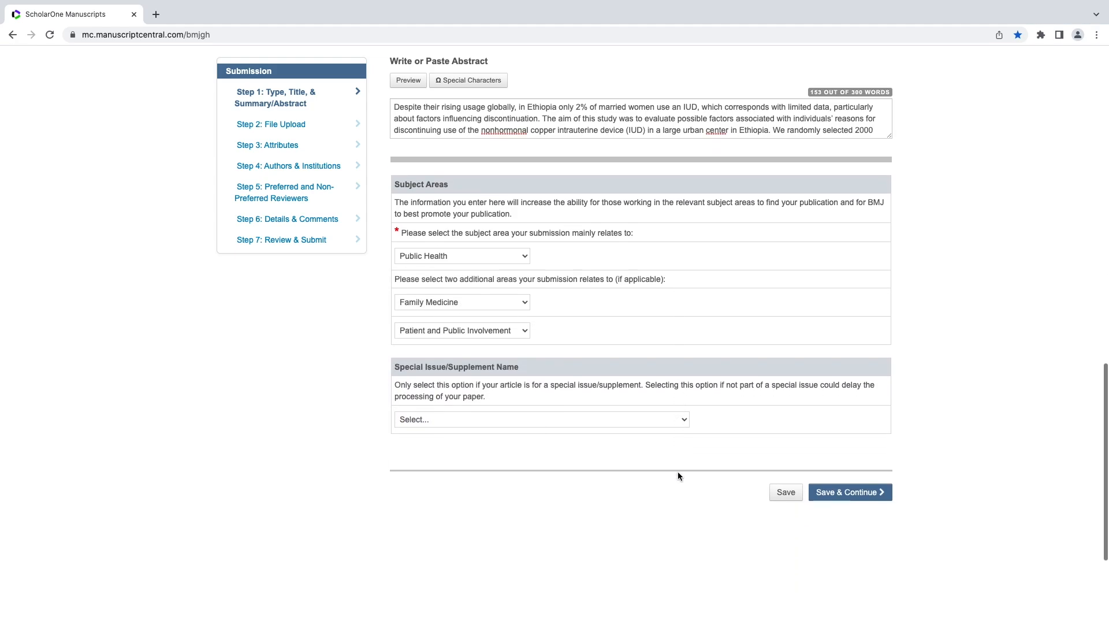
{"action": "left_click", "coordinate": [643, 422]}
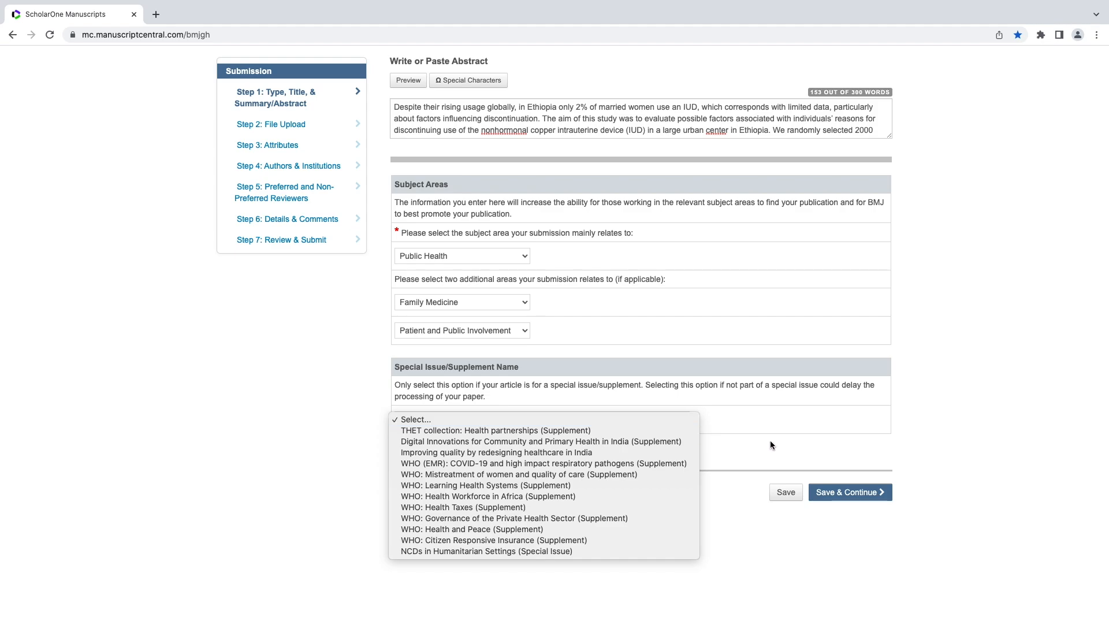
{"action": "left_click", "coordinate": [784, 455]}
{"action": "left_click", "coordinate": [844, 492]}
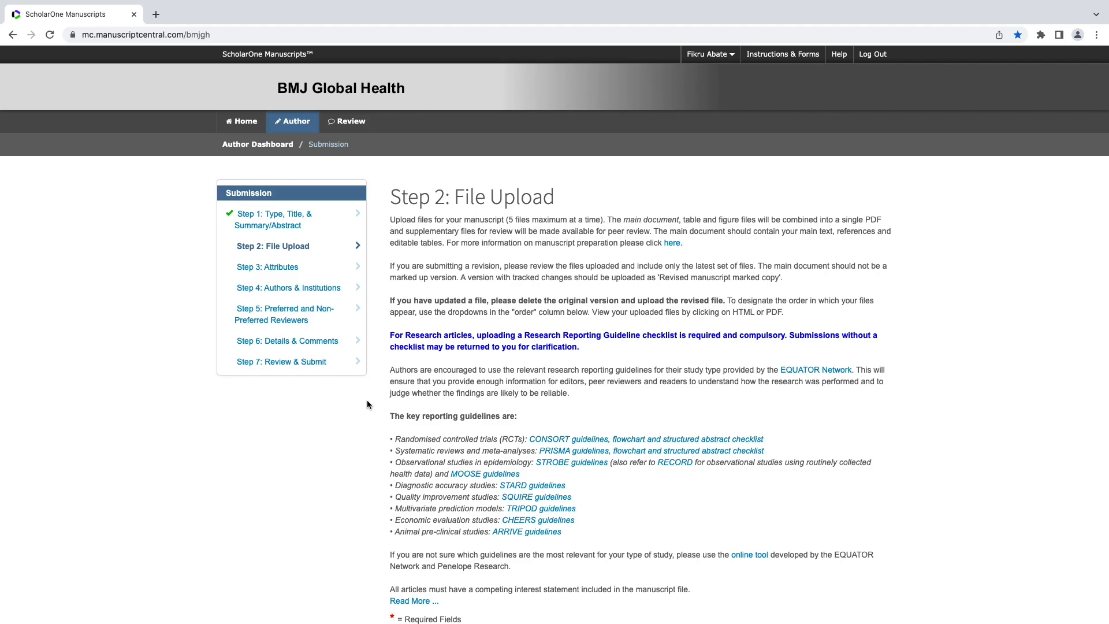
{"action": "scroll", "coordinate": [368, 405], "scroll_direction": "down", "scroll_amount": 3}
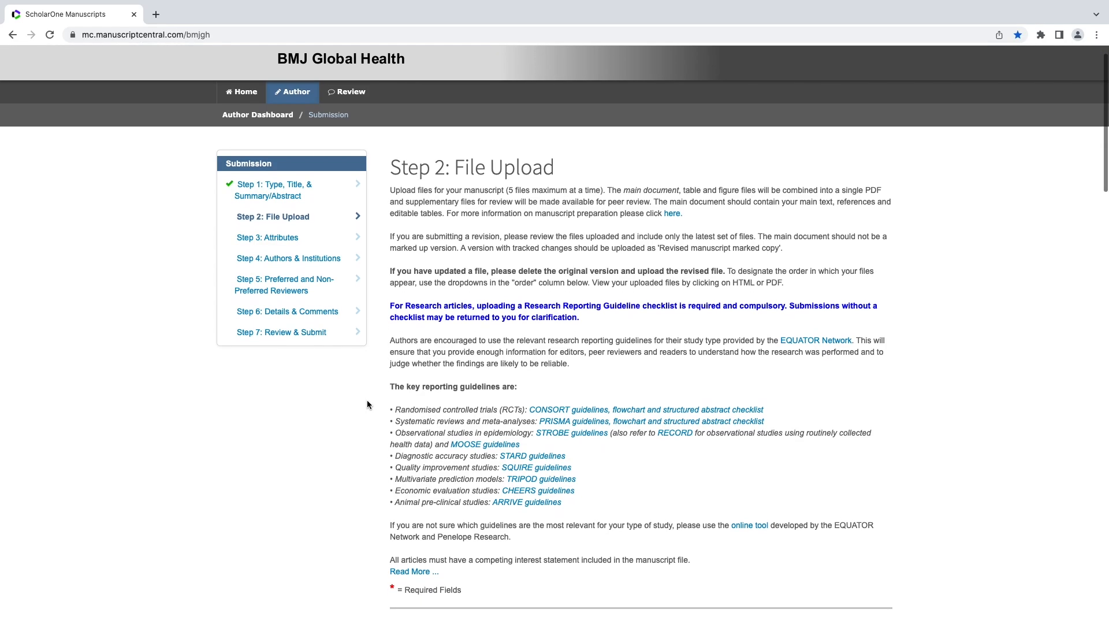
{"action": "scroll", "coordinate": [367, 404], "scroll_direction": "down", "scroll_amount": 2}
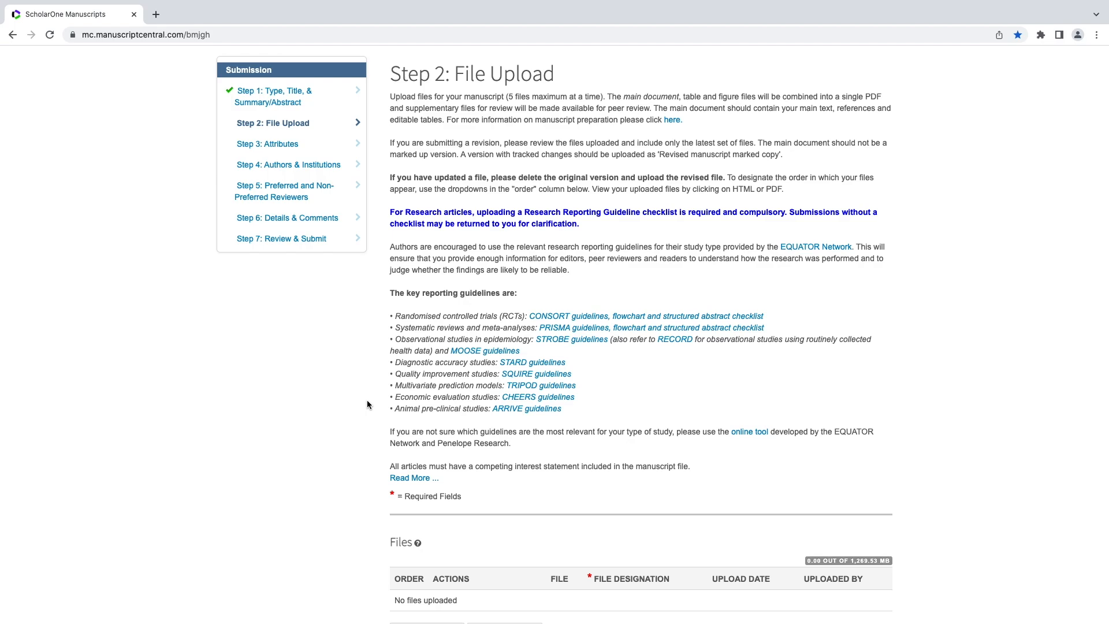
{"action": "scroll", "coordinate": [368, 403], "scroll_direction": "down", "scroll_amount": 5}
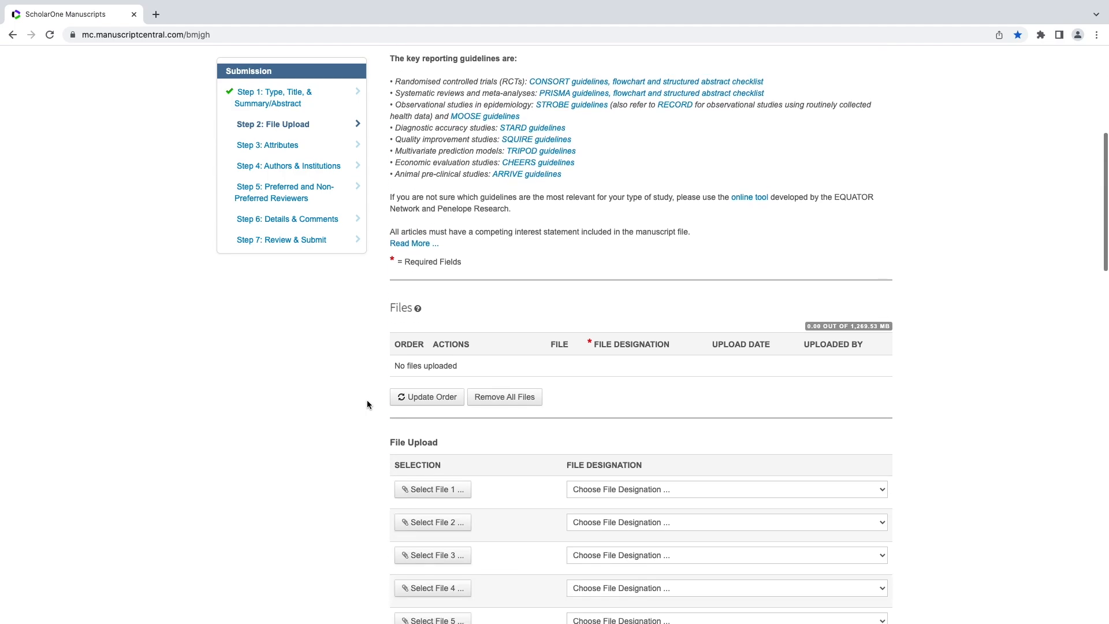
{"action": "scroll", "coordinate": [366, 399], "scroll_direction": "down", "scroll_amount": 4}
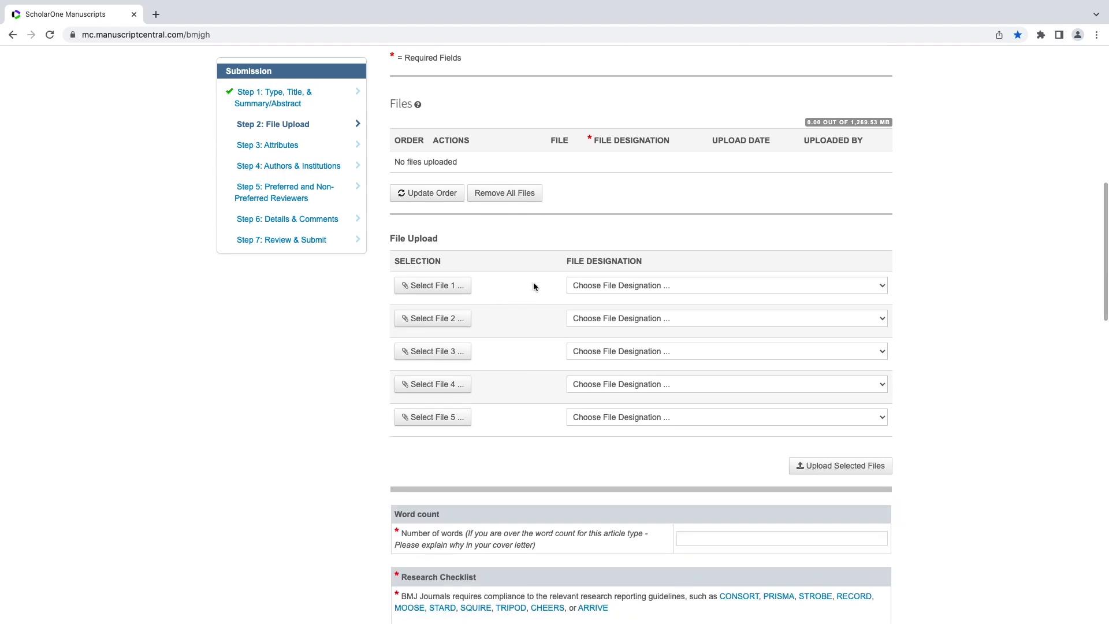
Attach Manuscript.docx as Main Document plus the other files through Patient Consent.docx, and upload all five.
{"action": "left_click", "coordinate": [595, 285]}
{"action": "left_click", "coordinate": [598, 295]}
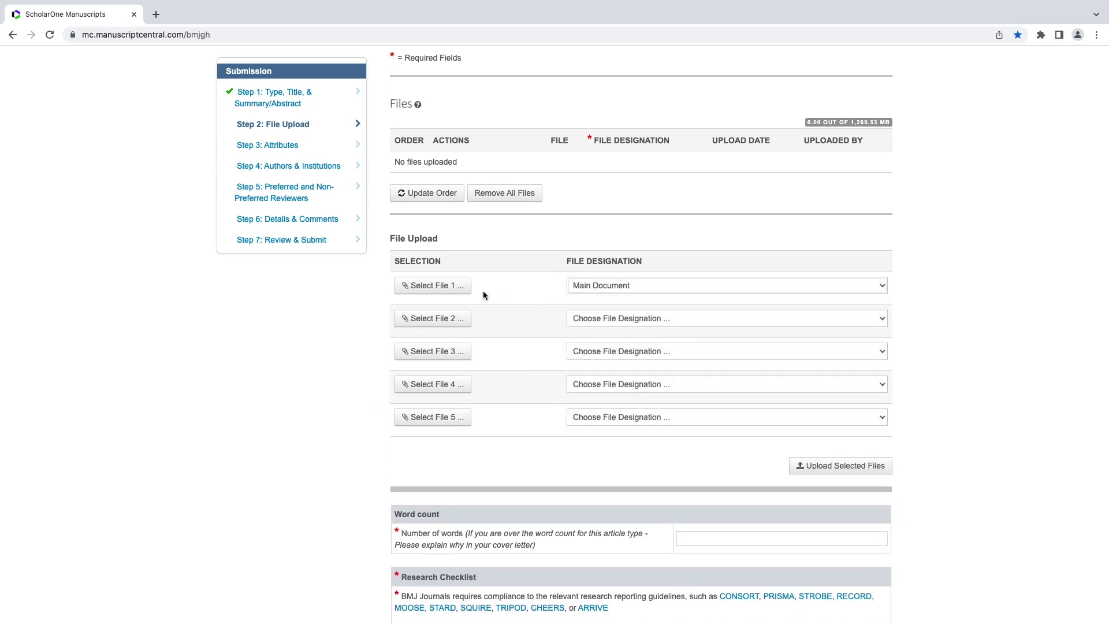
{"action": "left_click", "coordinate": [450, 288]}
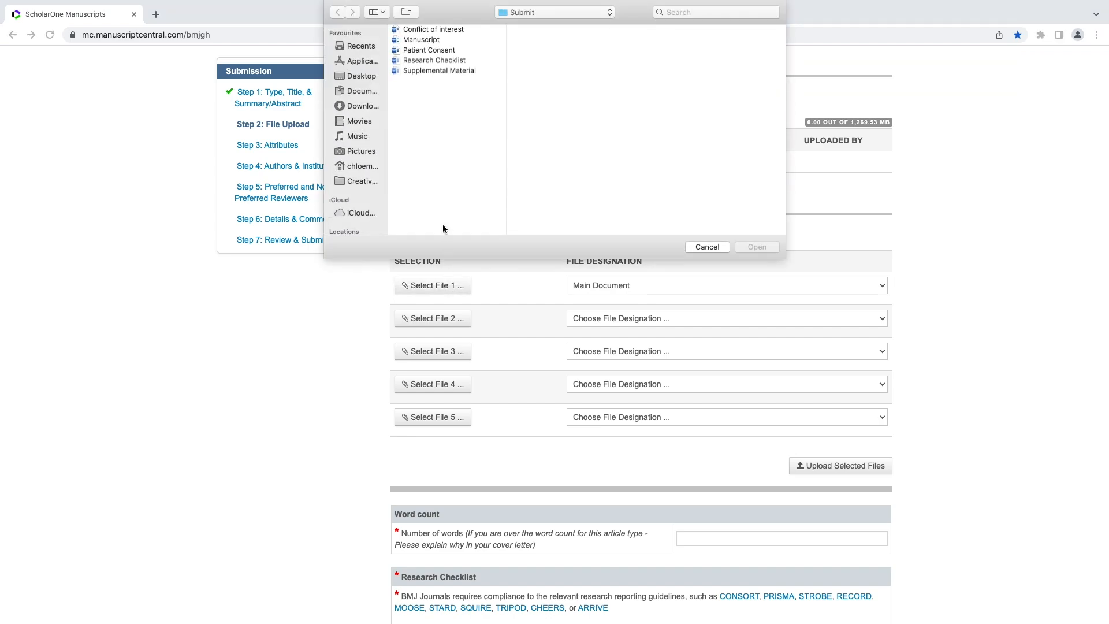
{"action": "left_click", "coordinate": [433, 40]}
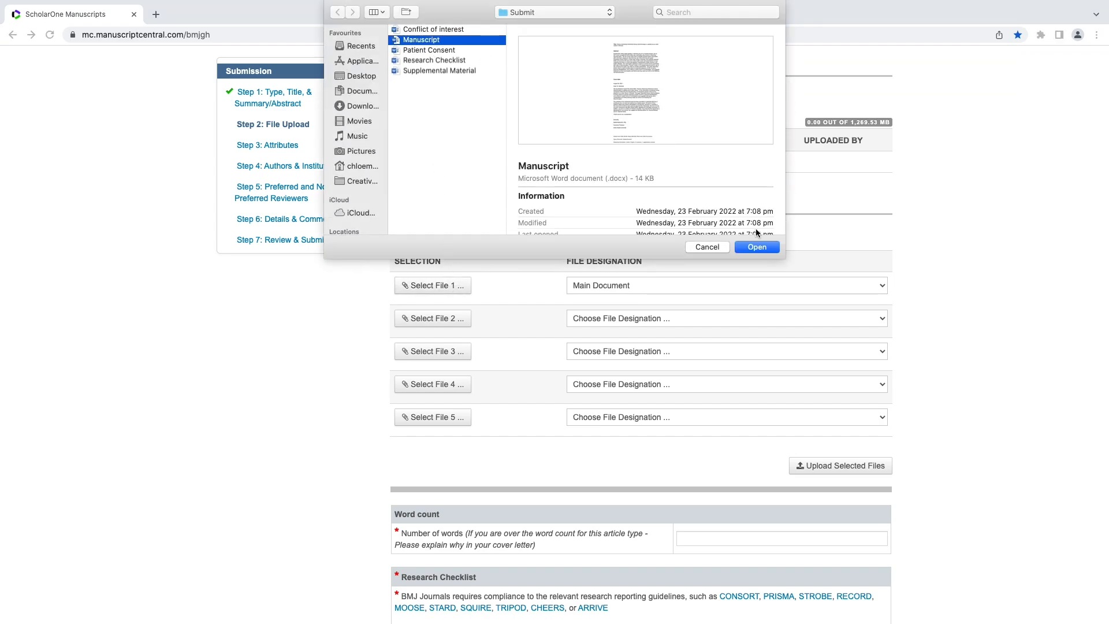
{"action": "left_click", "coordinate": [757, 247]}
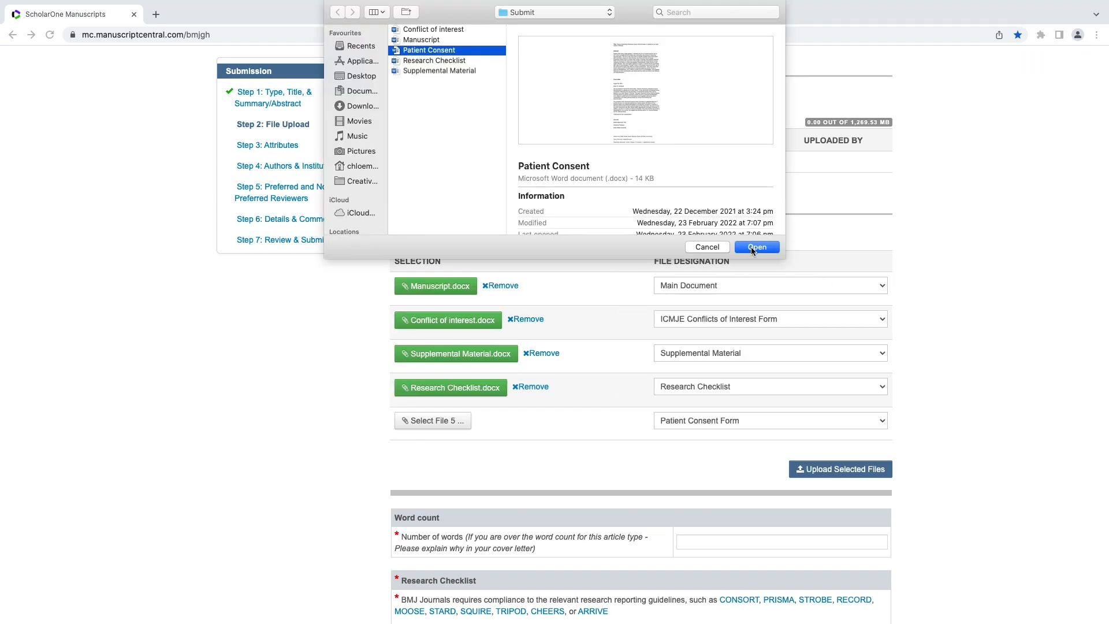
{"action": "left_click", "coordinate": [752, 246]}
{"action": "left_click", "coordinate": [869, 471]}
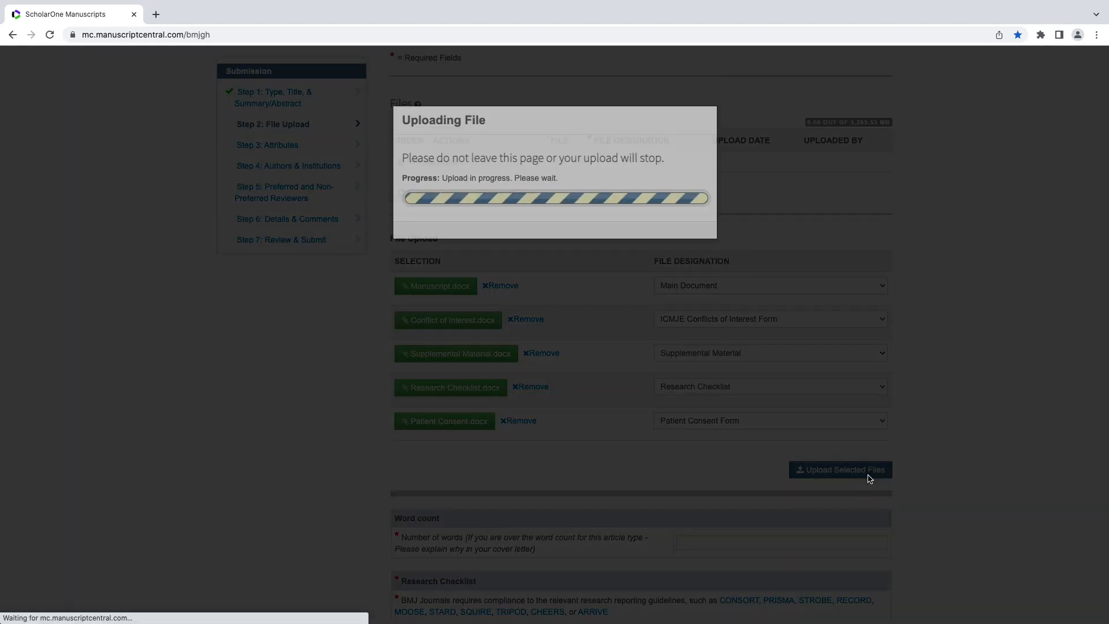
Enter 3000 as the number of words and set the Research Checklist confirmation to Yes.
{"action": "scroll", "coordinate": [1029, 408], "scroll_direction": "down", "scroll_amount": 3}
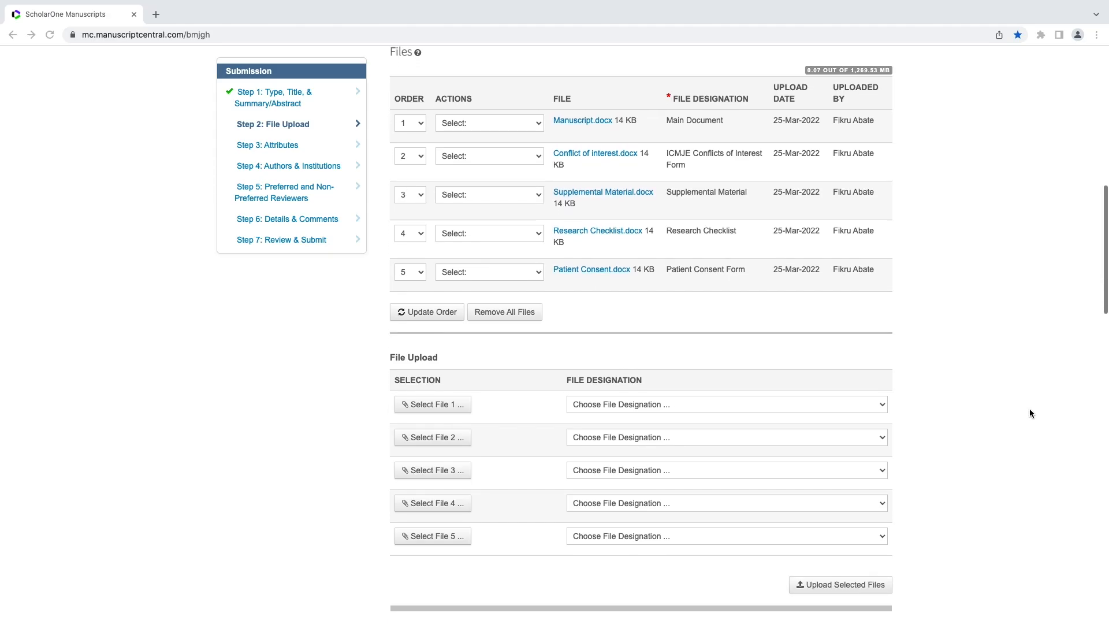
{"action": "scroll", "coordinate": [1030, 408], "scroll_direction": "down", "scroll_amount": 5}
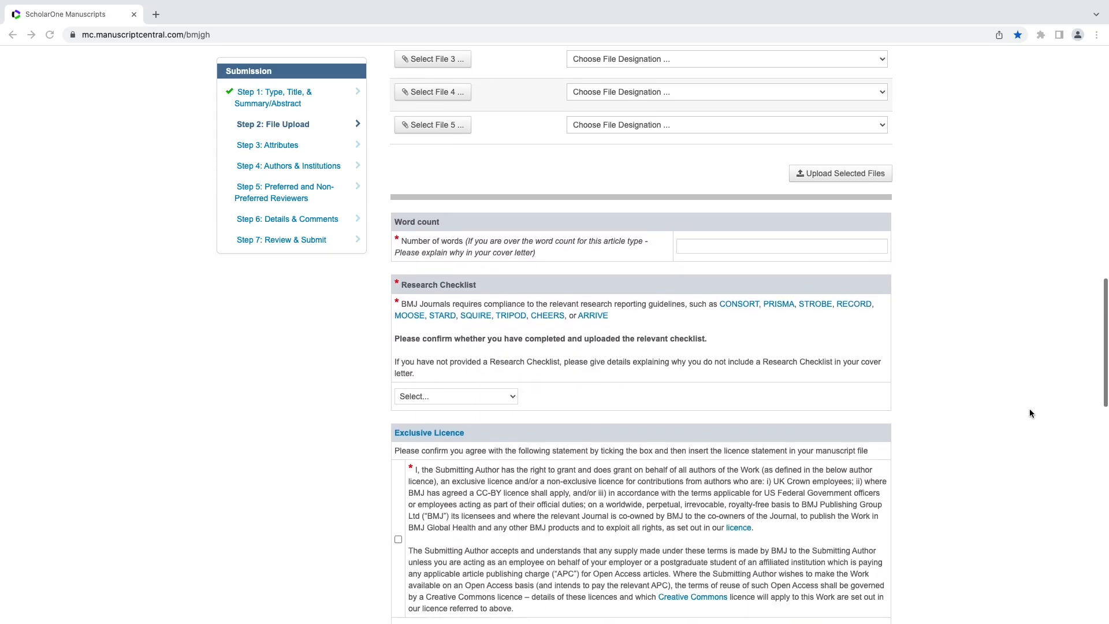
{"action": "left_click", "coordinate": [728, 245]}
{"action": "type", "text": "3000"}
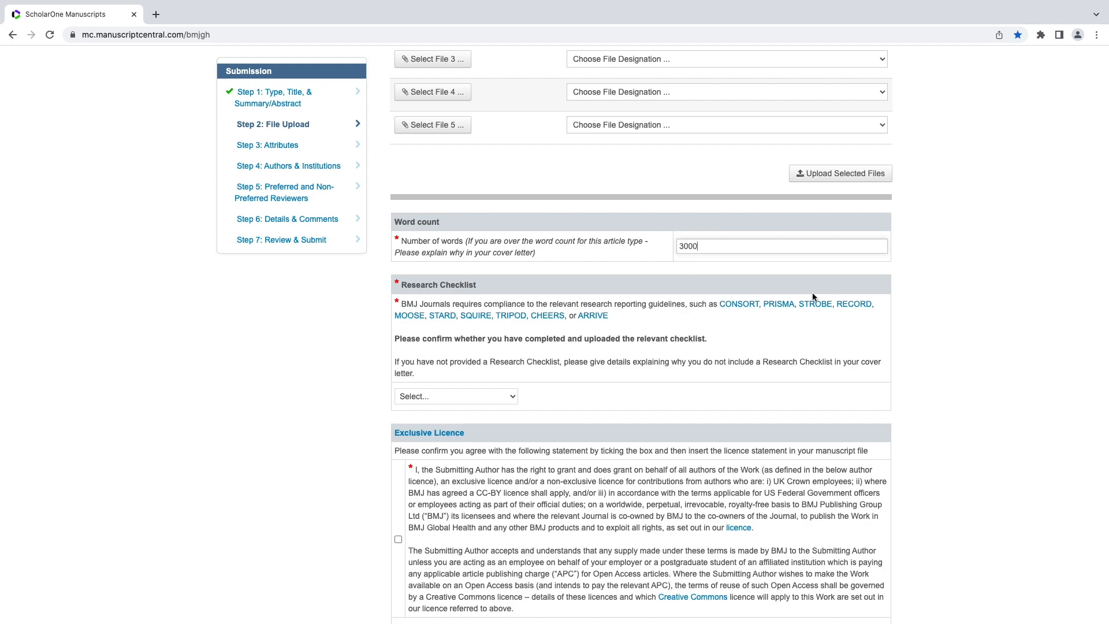
{"action": "left_click", "coordinate": [495, 397]}
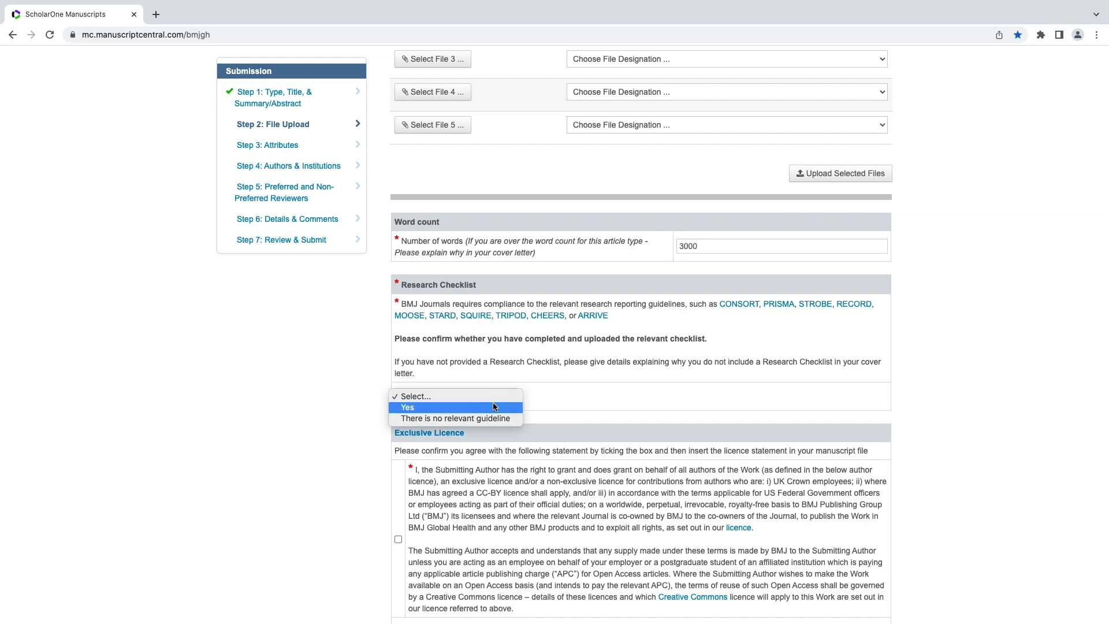
{"action": "left_click", "coordinate": [495, 407]}
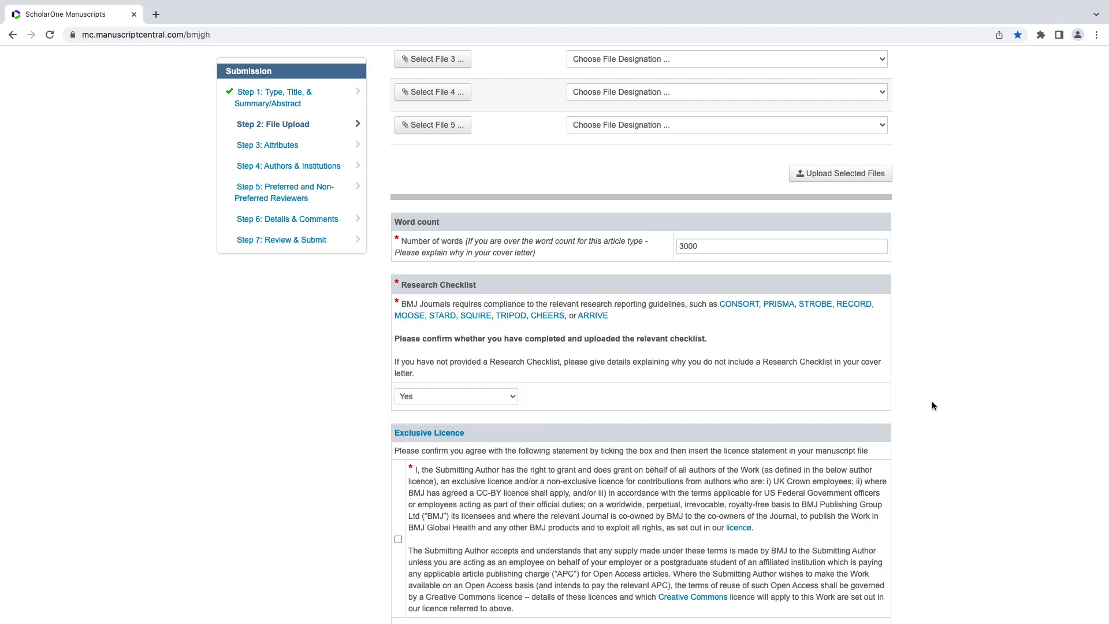
{"action": "scroll", "coordinate": [932, 405], "scroll_direction": "down", "scroll_amount": 5}
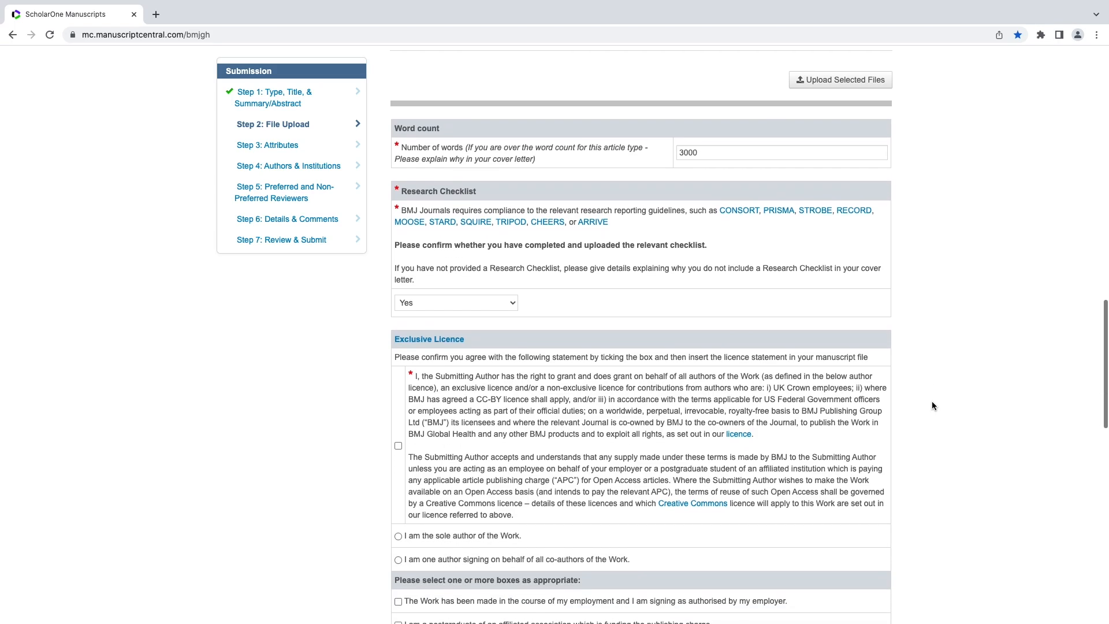
{"action": "scroll", "coordinate": [932, 401], "scroll_direction": "down", "scroll_amount": 2}
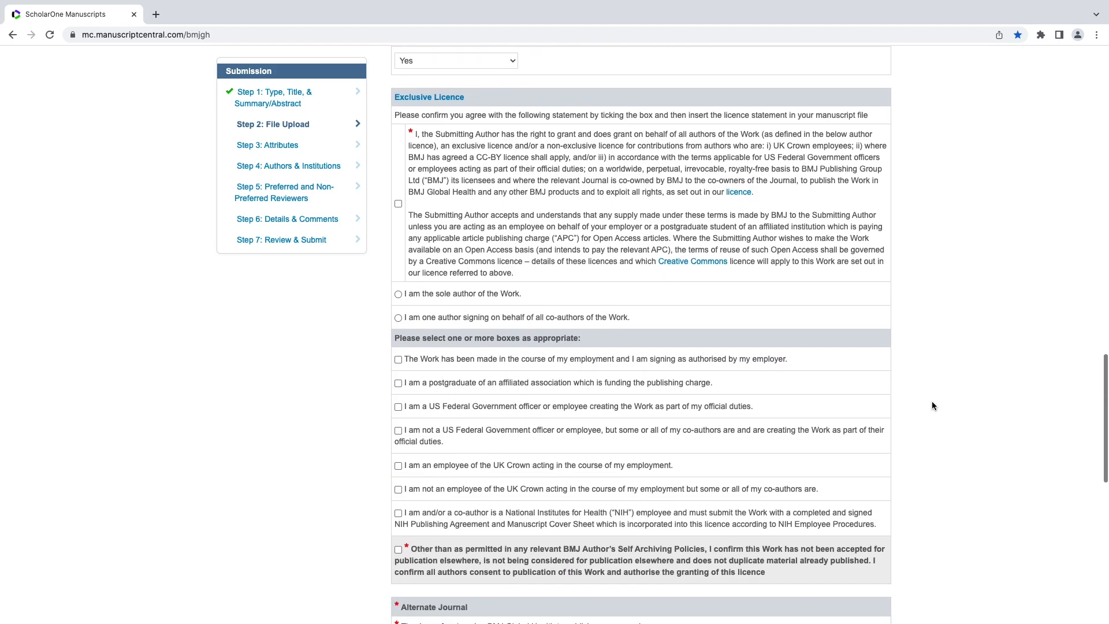
Accept the Exclusive Licence: signing for all co-authors, made during employment, not published elsewhere.
{"action": "left_click", "coordinate": [398, 204]}
{"action": "left_click", "coordinate": [398, 318]}
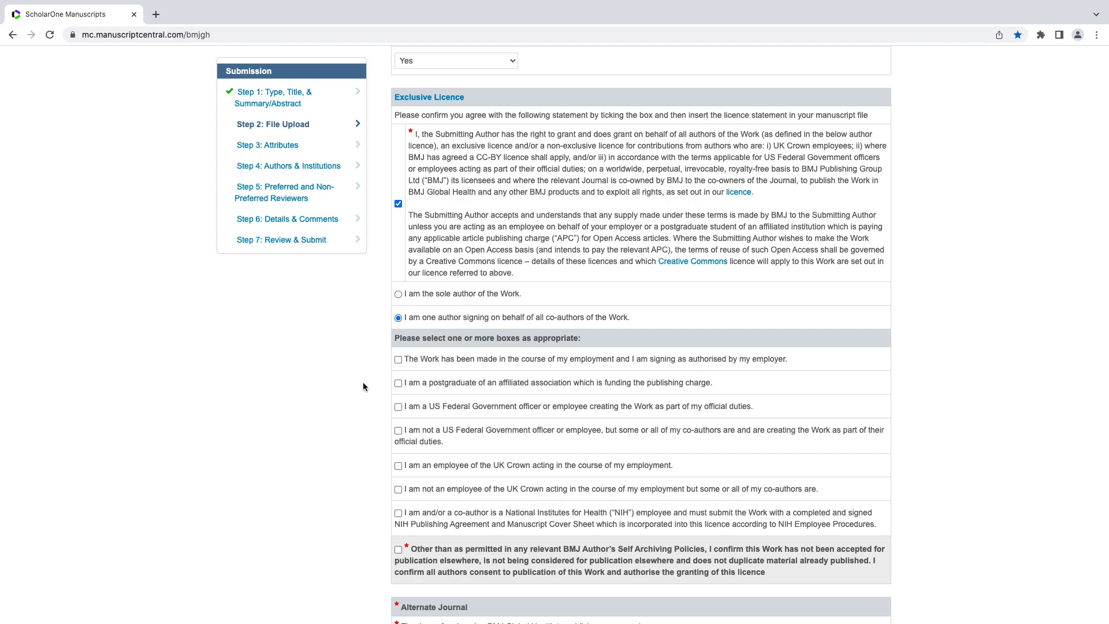
{"action": "scroll", "coordinate": [363, 386], "scroll_direction": "down", "scroll_amount": 3}
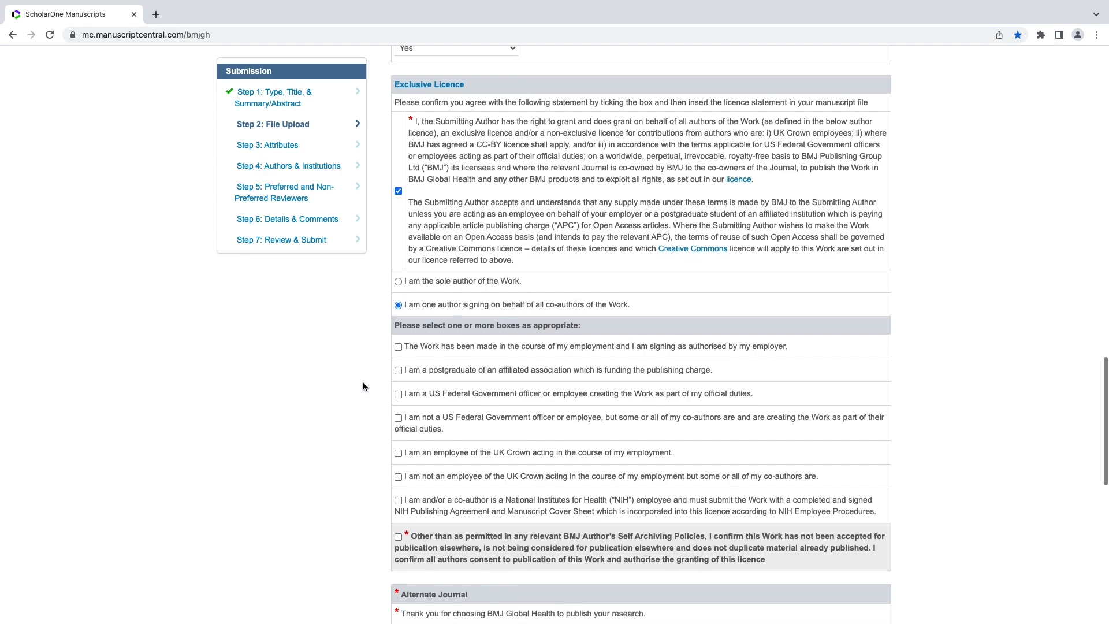
{"action": "scroll", "coordinate": [362, 385], "scroll_direction": "down", "scroll_amount": 1}
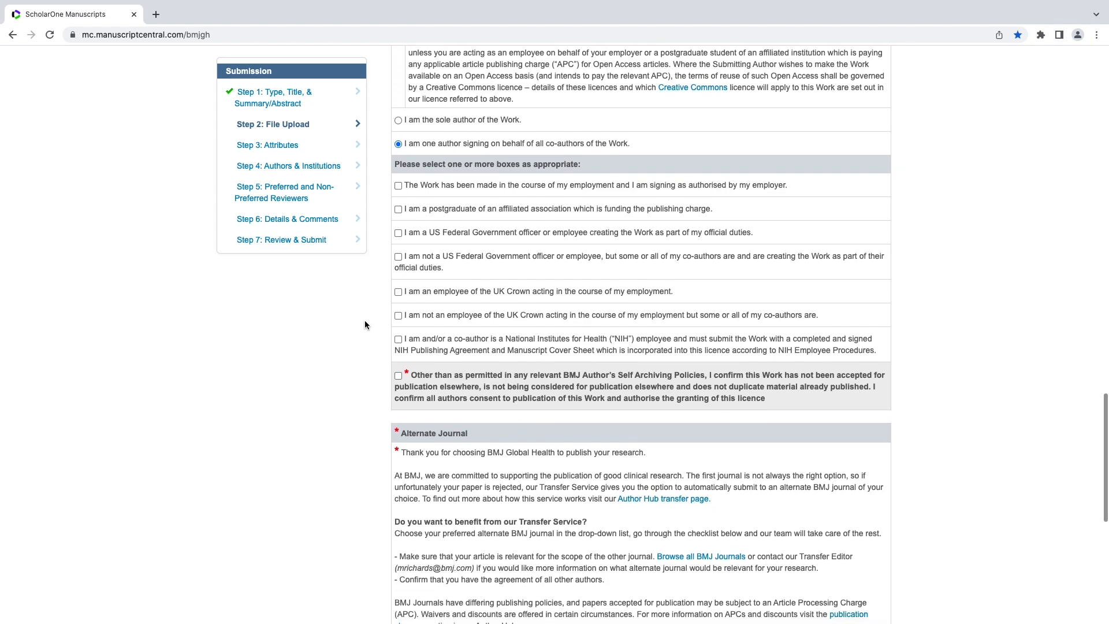
{"action": "left_click", "coordinate": [398, 186]}
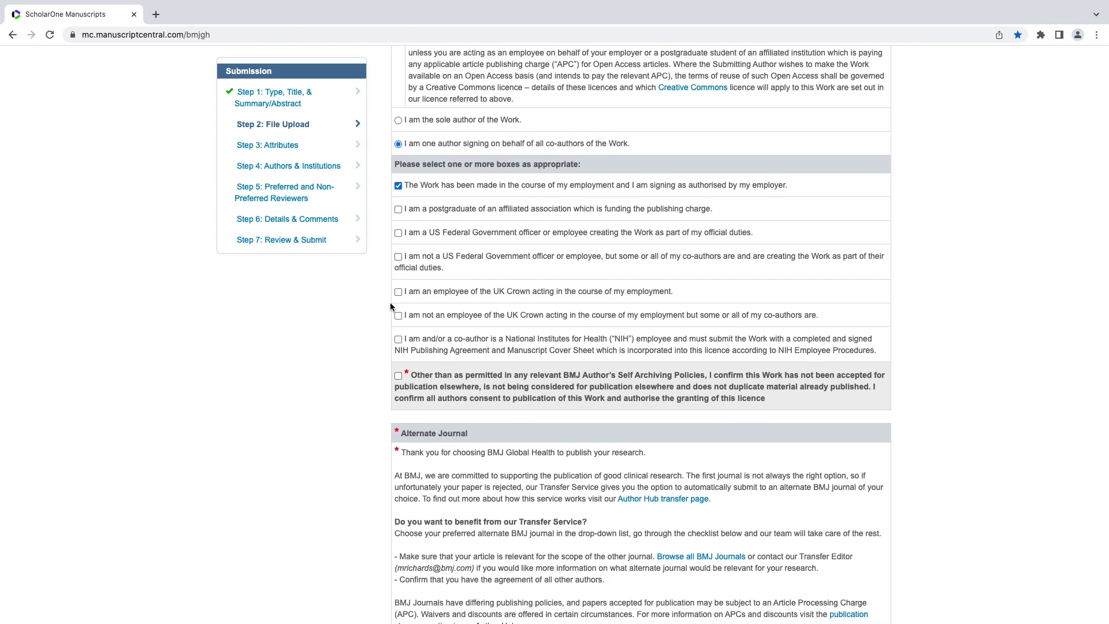
{"action": "left_click", "coordinate": [398, 376]}
Choose Not applicable as the Alternate Journal and save Step 2.
{"action": "scroll", "coordinate": [369, 462], "scroll_direction": "down", "scroll_amount": 4}
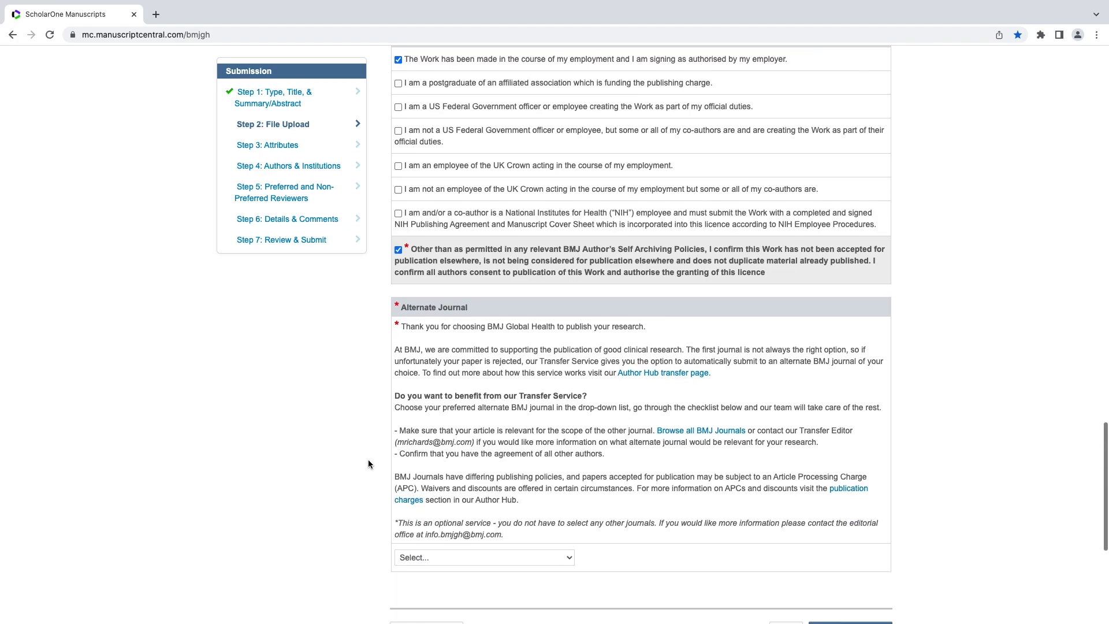
{"action": "scroll", "coordinate": [368, 463], "scroll_direction": "down", "scroll_amount": 1}
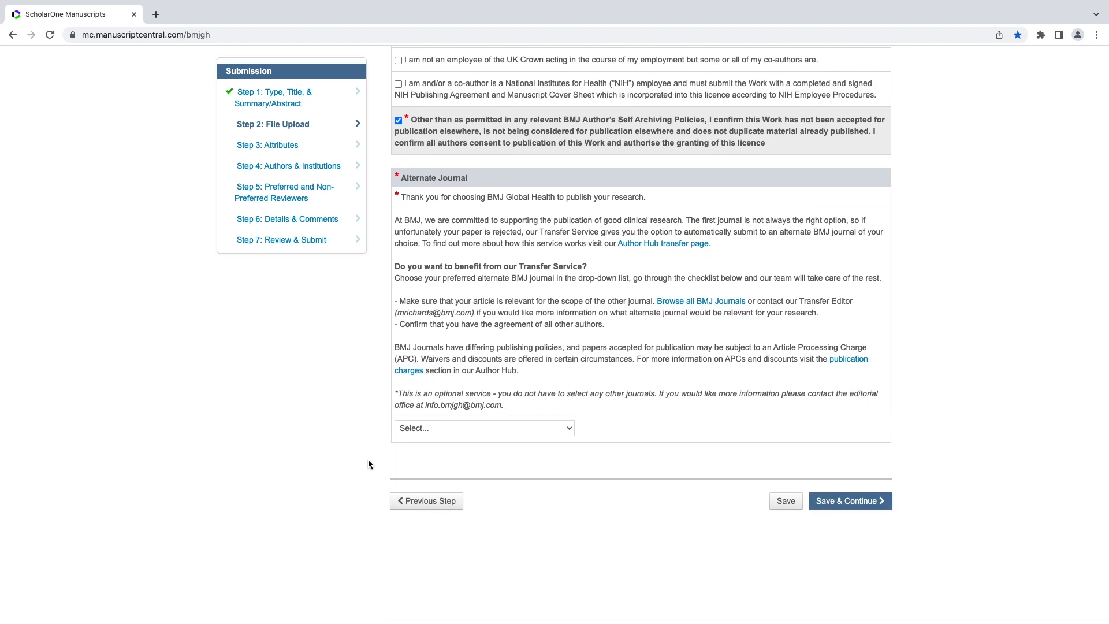
{"action": "left_click", "coordinate": [414, 428]}
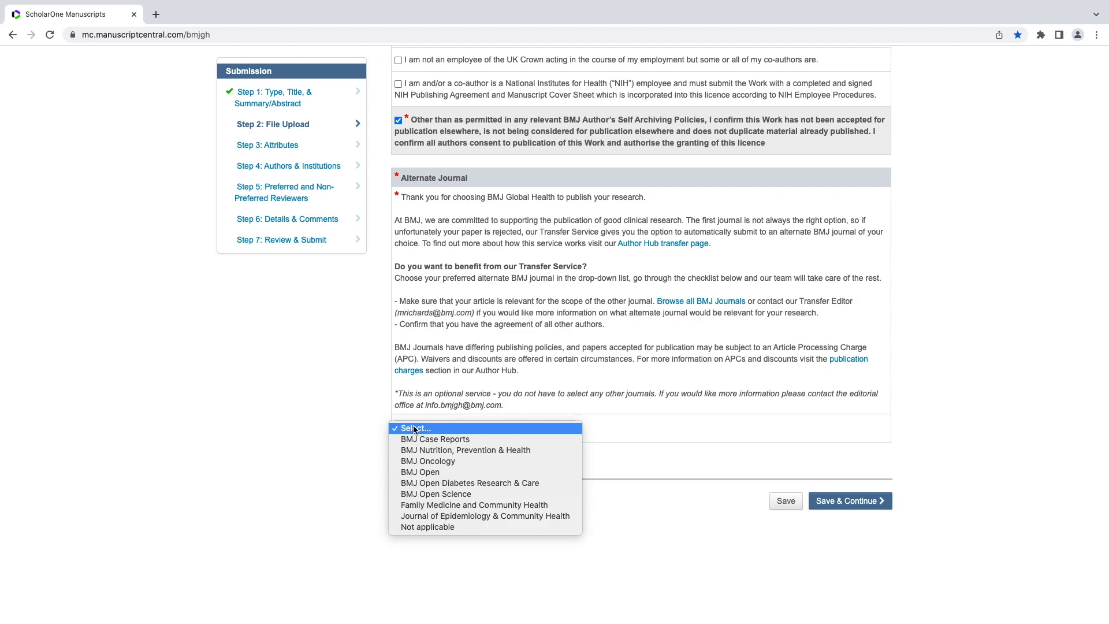
{"action": "left_click", "coordinate": [428, 527]}
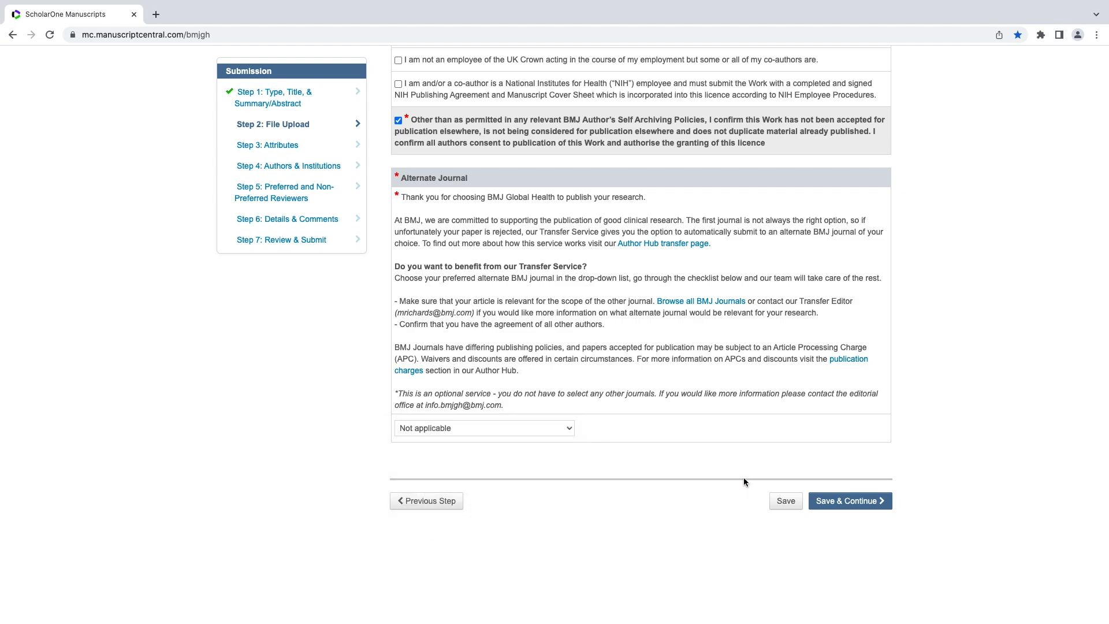
{"action": "left_click", "coordinate": [848, 502]}
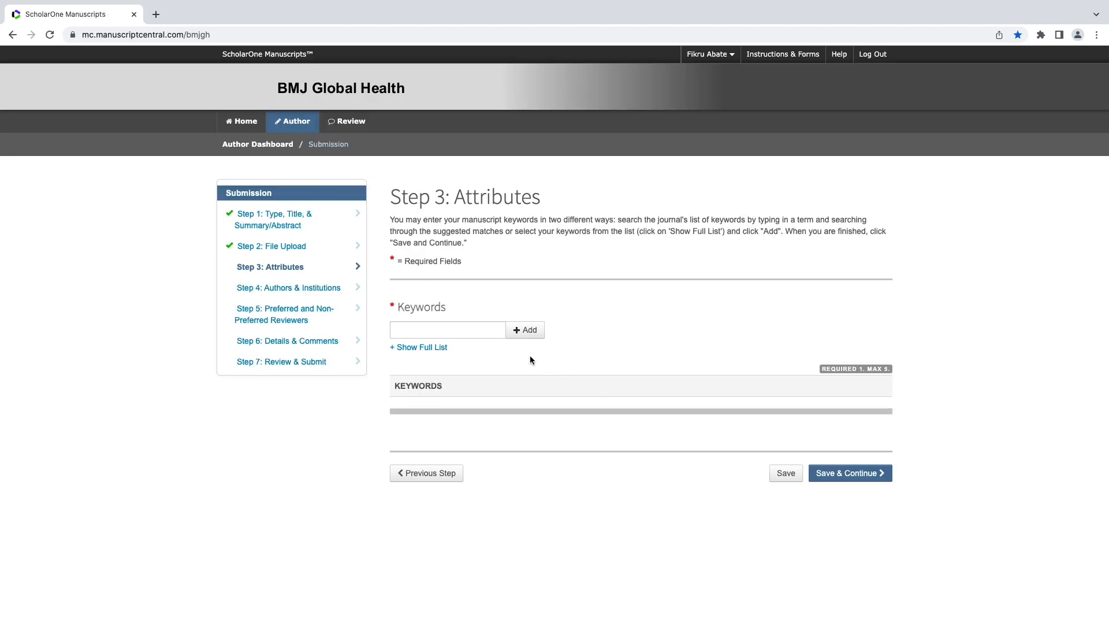
Pick Public Health from the full keyword list, add it as a keyword, and save Step 3.
{"action": "left_click", "coordinate": [435, 348]}
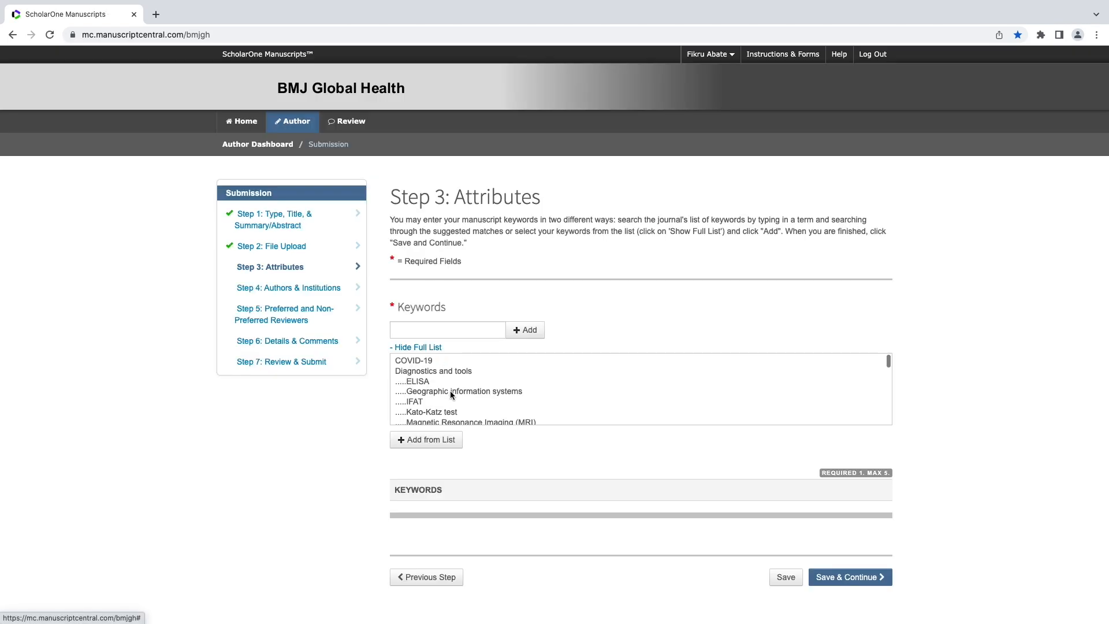
{"action": "scroll", "coordinate": [449, 391], "scroll_direction": "down", "scroll_amount": 5}
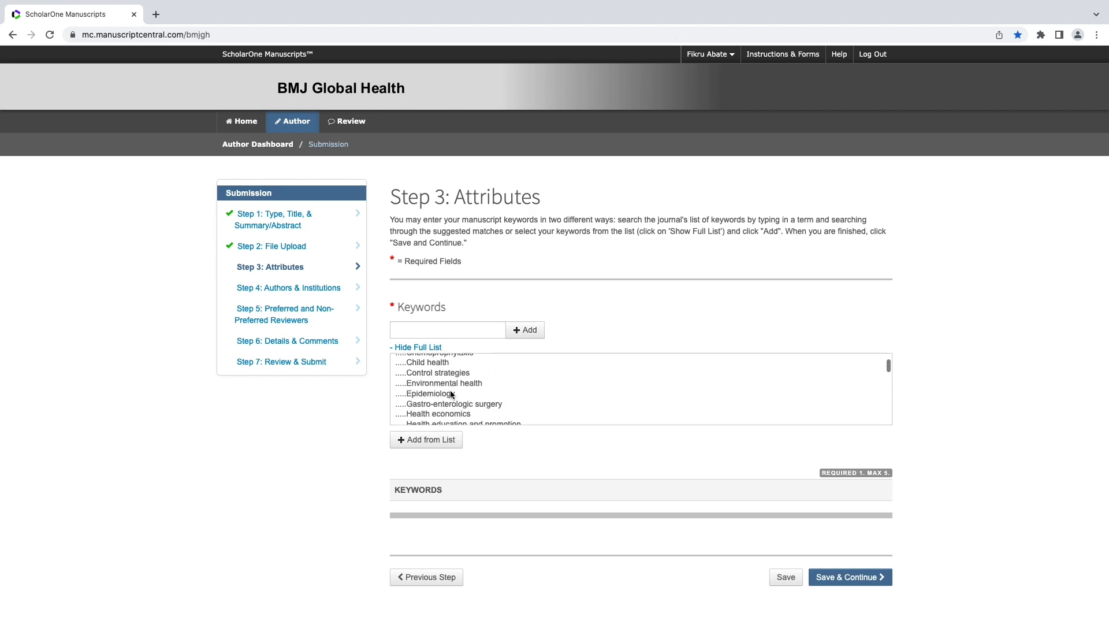
{"action": "scroll", "coordinate": [452, 394], "scroll_direction": "down", "scroll_amount": 5}
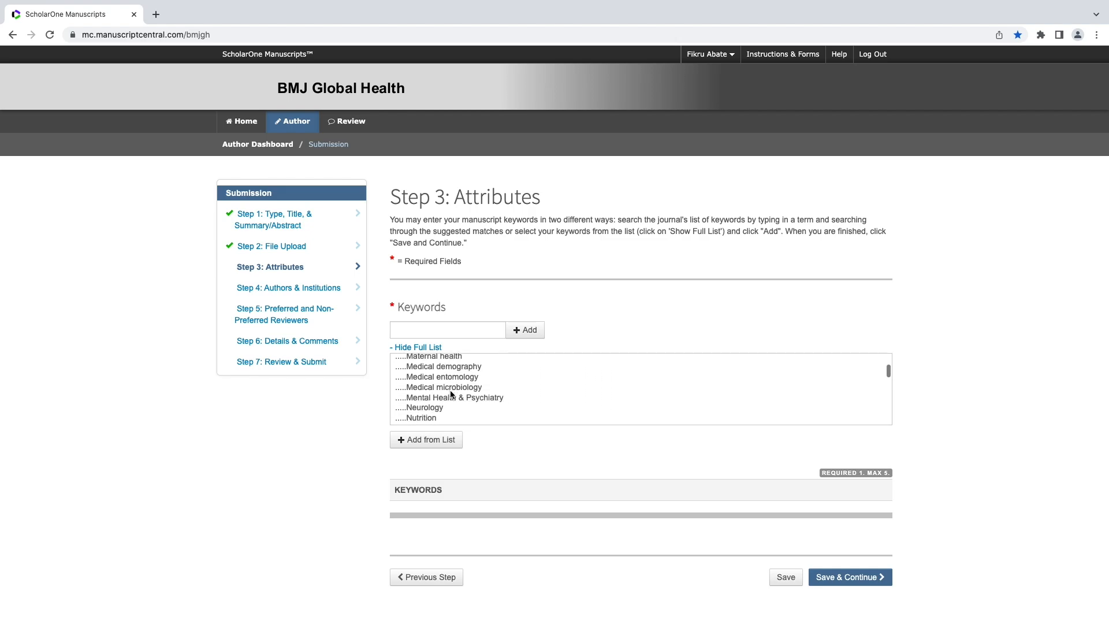
{"action": "scroll", "coordinate": [452, 394], "scroll_direction": "down", "scroll_amount": 3}
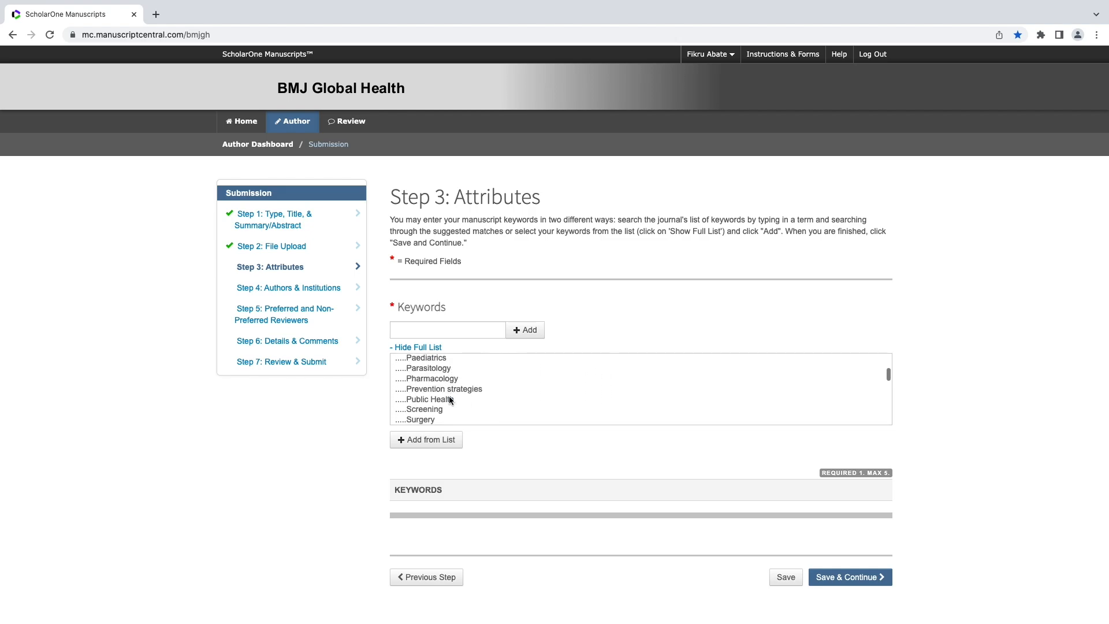
{"action": "left_click", "coordinate": [451, 399]}
{"action": "left_click", "coordinate": [442, 441]}
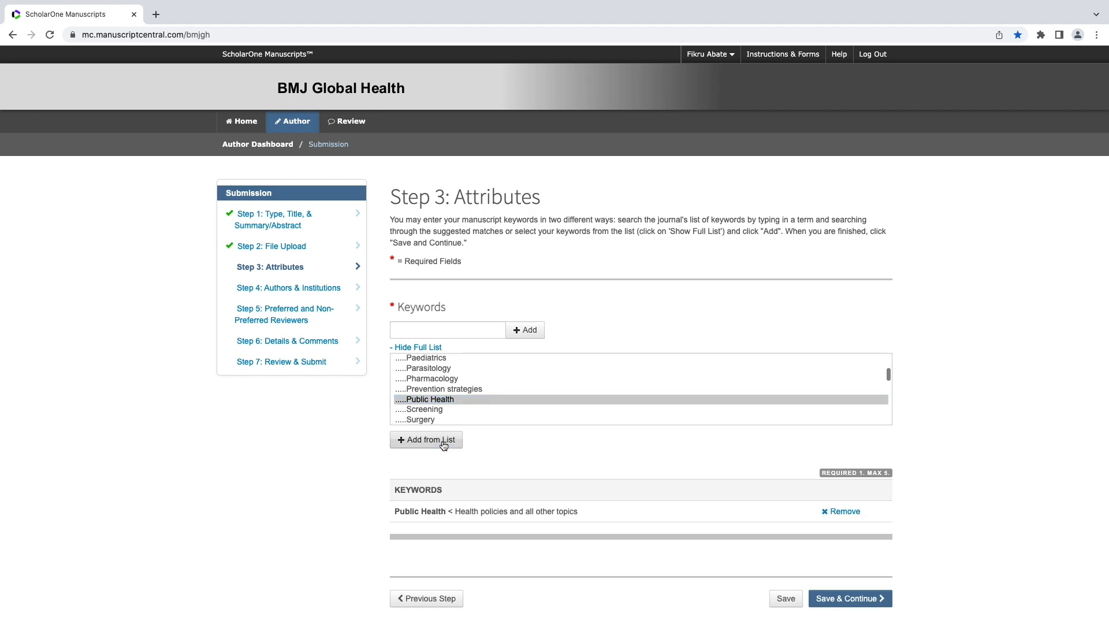
{"action": "scroll", "coordinate": [842, 519], "scroll_direction": "down", "scroll_amount": 2}
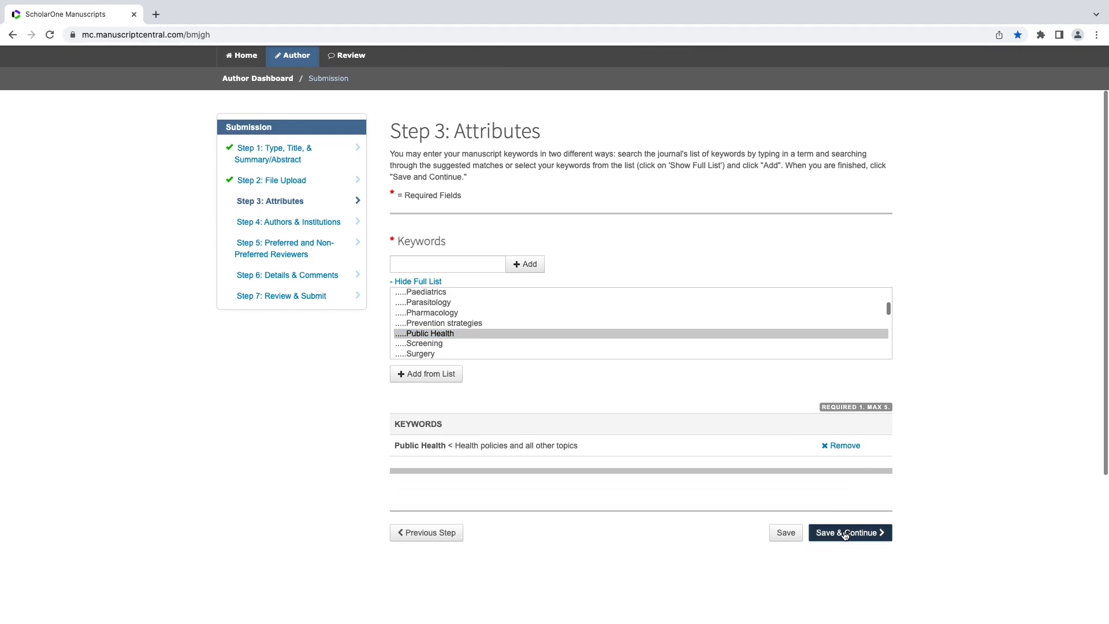
{"action": "left_click", "coordinate": [845, 535]}
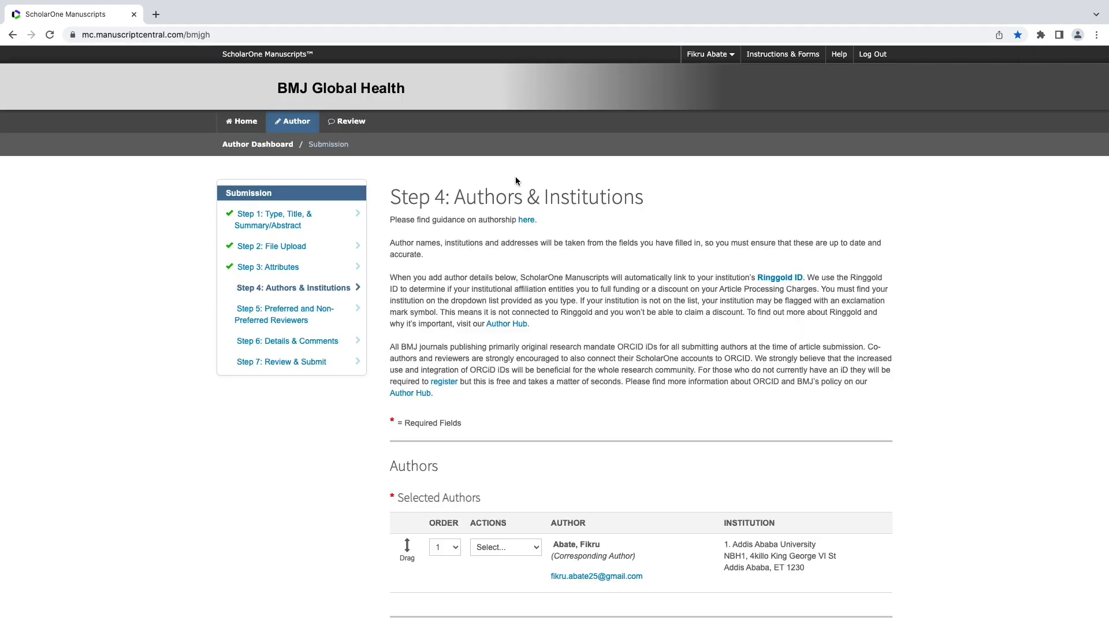
Paste the co-author's e-mail address and search for them.
{"action": "scroll", "coordinate": [946, 334], "scroll_direction": "down", "scroll_amount": 3}
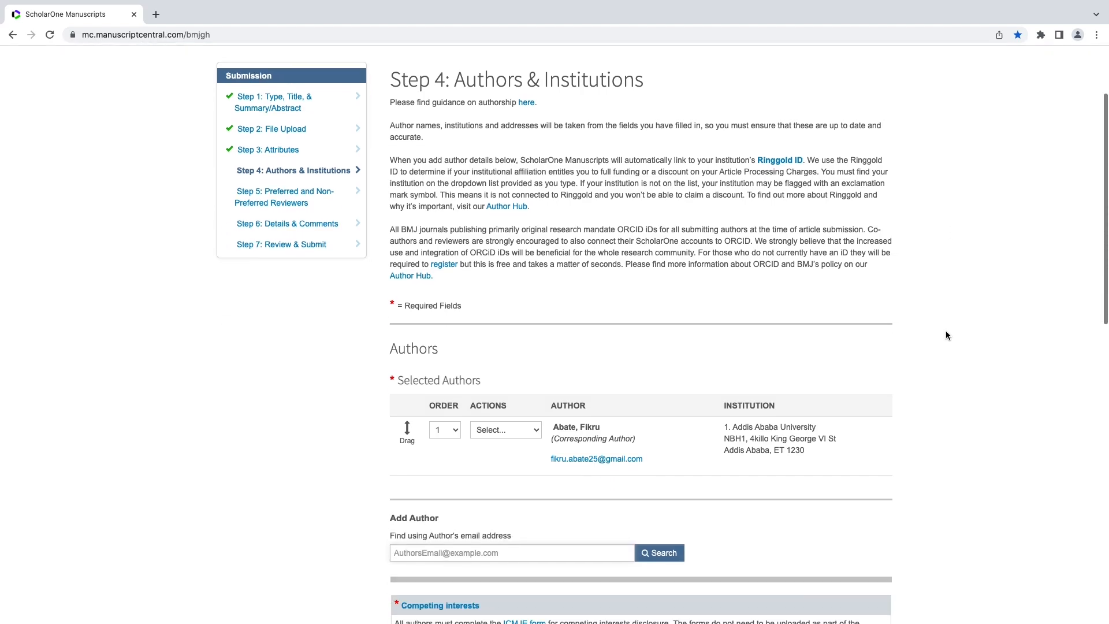
{"action": "scroll", "coordinate": [946, 335], "scroll_direction": "down", "scroll_amount": 1}
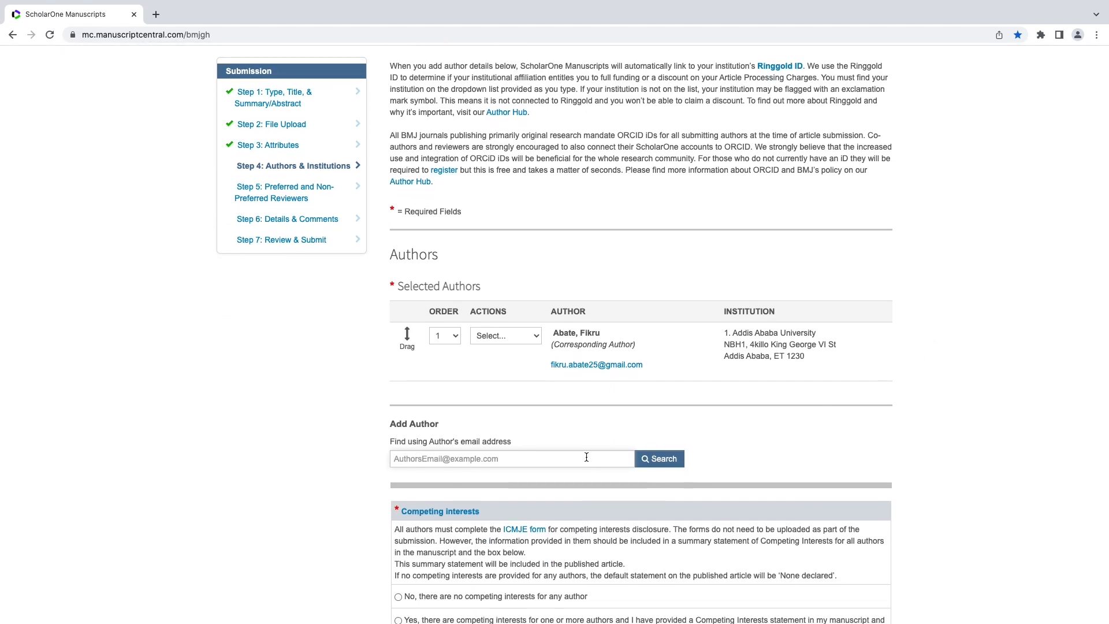
{"action": "key", "text": "super+v"}
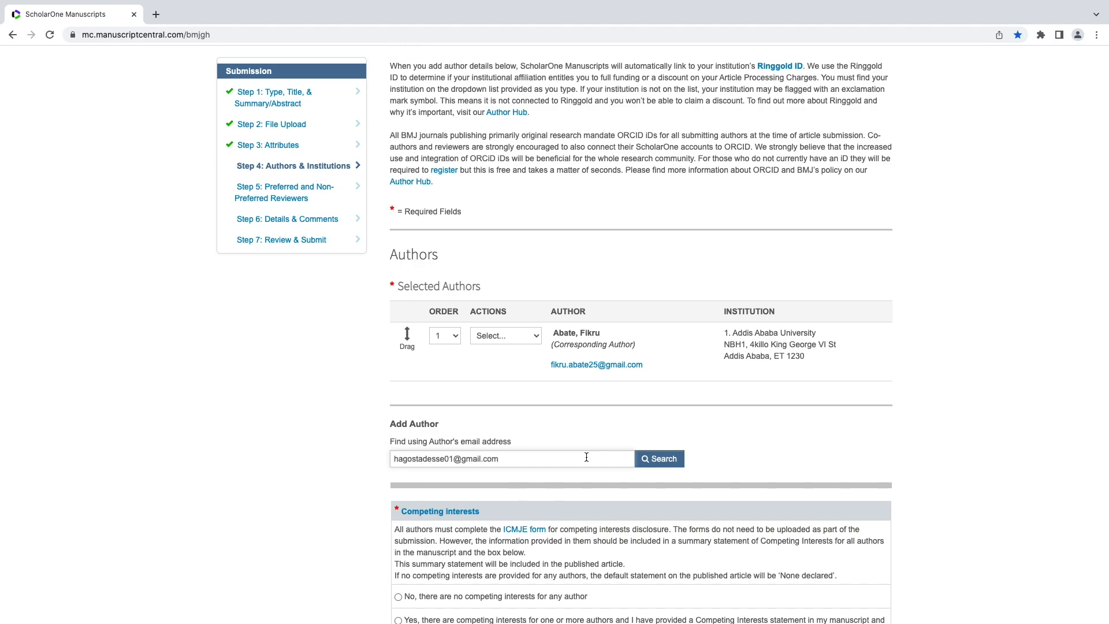
{"action": "left_click", "coordinate": [669, 459]}
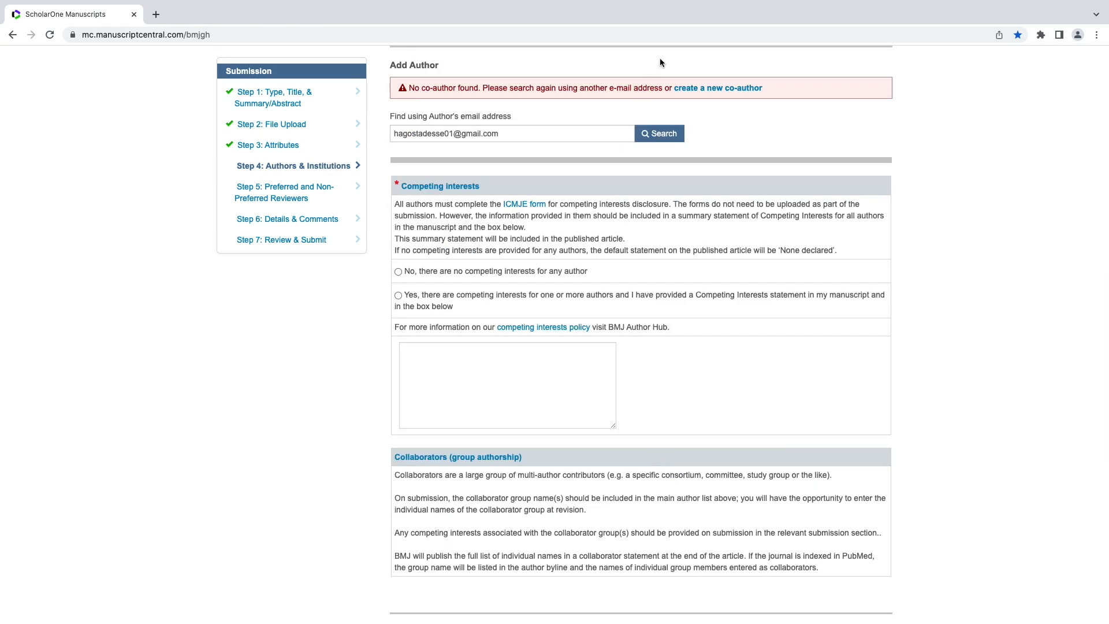
Create and add the co-author as Dr. at Addis Ababa University, then review the ICMJE disclosure page.
{"action": "left_click", "coordinate": [690, 88]}
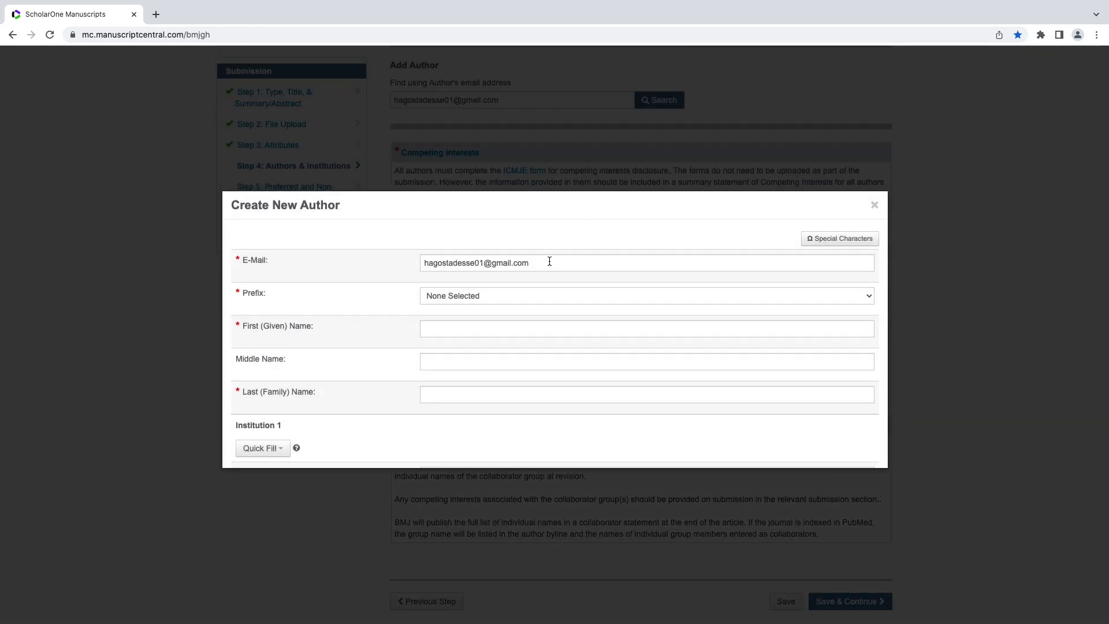
{"action": "left_click", "coordinate": [490, 295]}
{"action": "left_click", "coordinate": [487, 303]}
{"action": "left_click", "coordinate": [470, 331]}
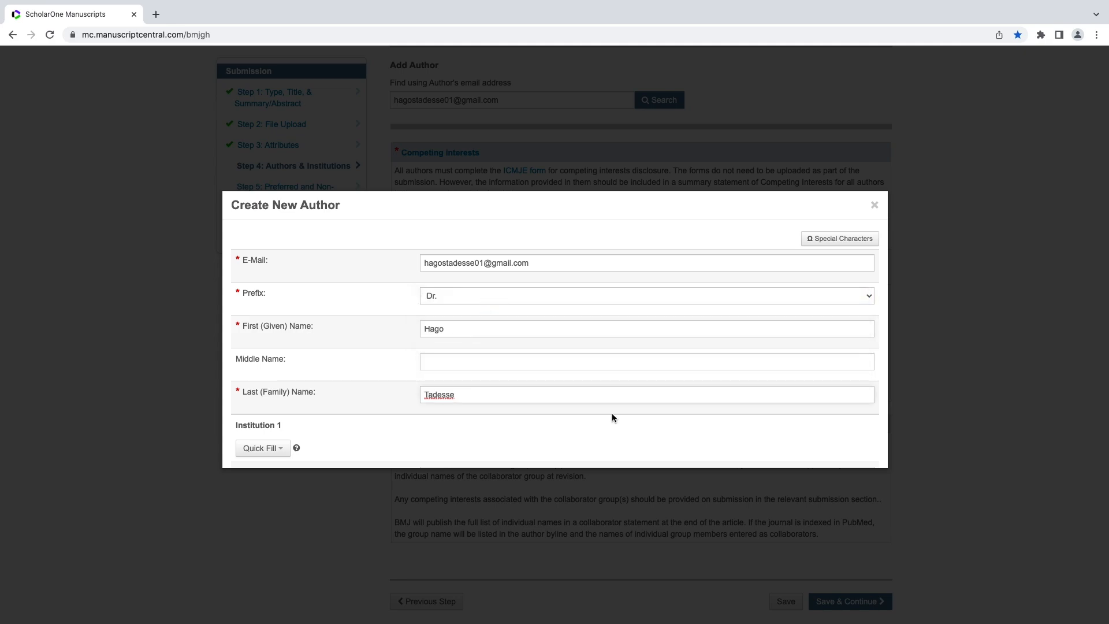
{"action": "scroll", "coordinate": [613, 417], "scroll_direction": "down", "scroll_amount": 2}
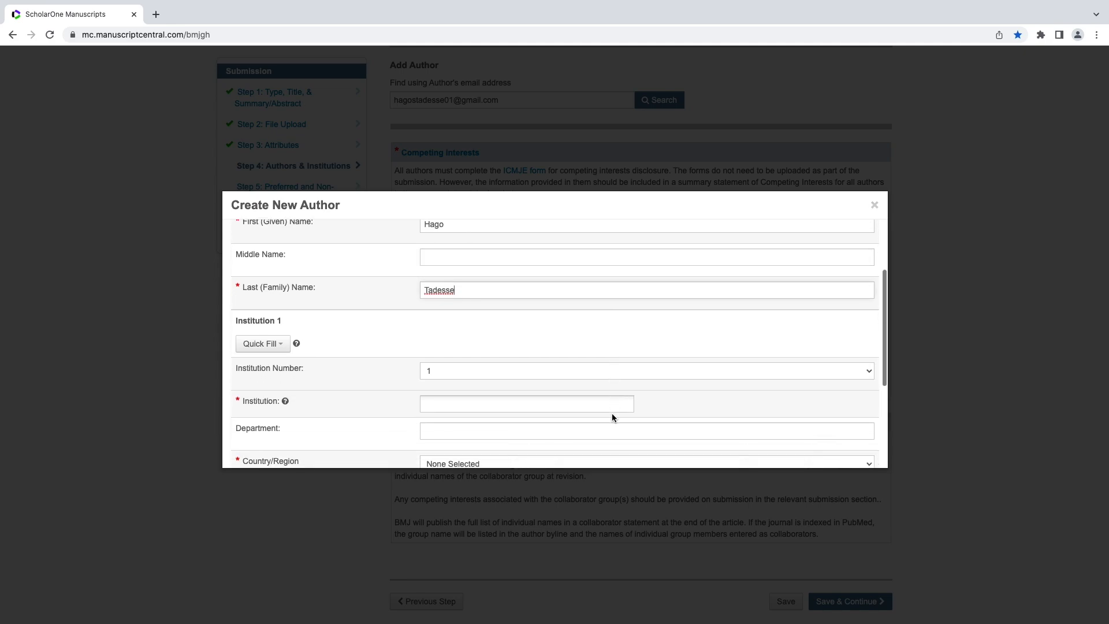
{"action": "left_click", "coordinate": [262, 344]}
{"action": "left_click", "coordinate": [278, 370]}
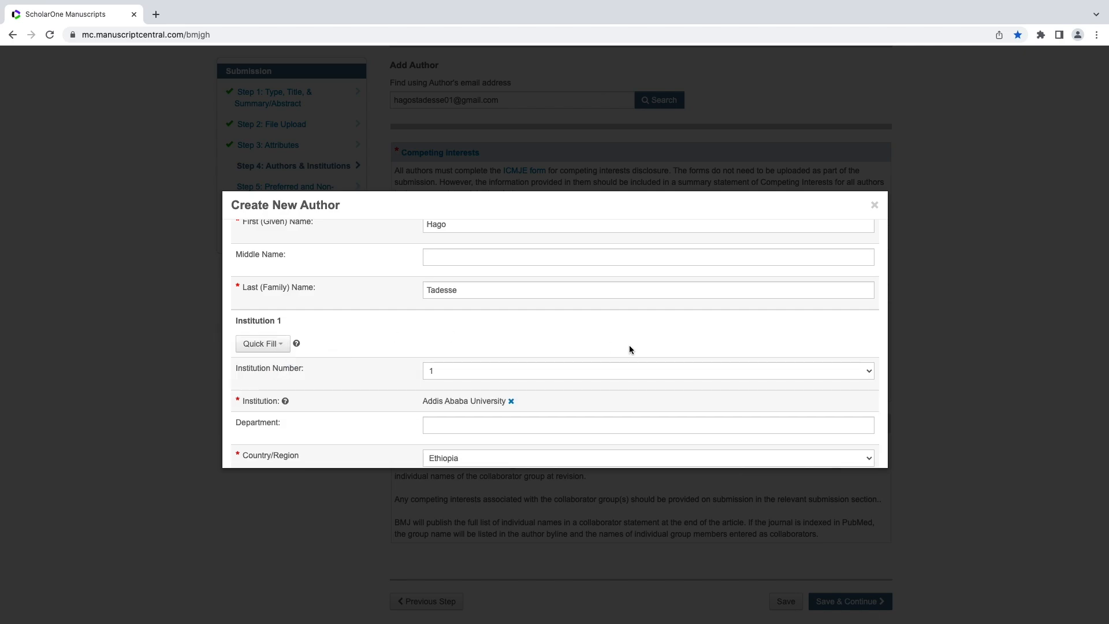
{"action": "scroll", "coordinate": [638, 349], "scroll_direction": "down", "scroll_amount": 3}
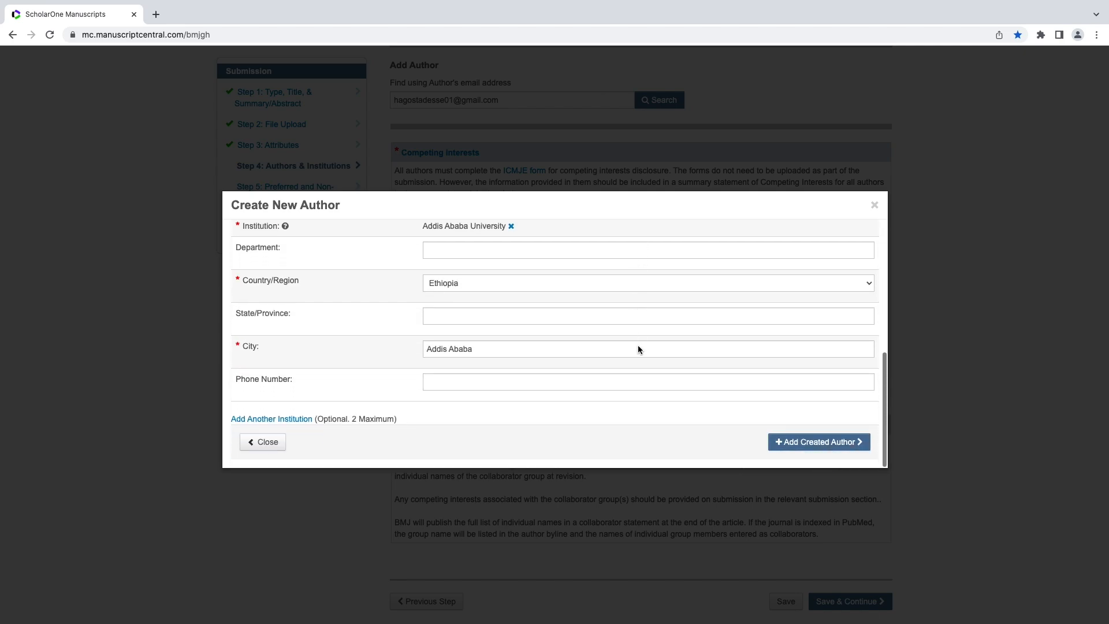
{"action": "left_click", "coordinate": [779, 442]}
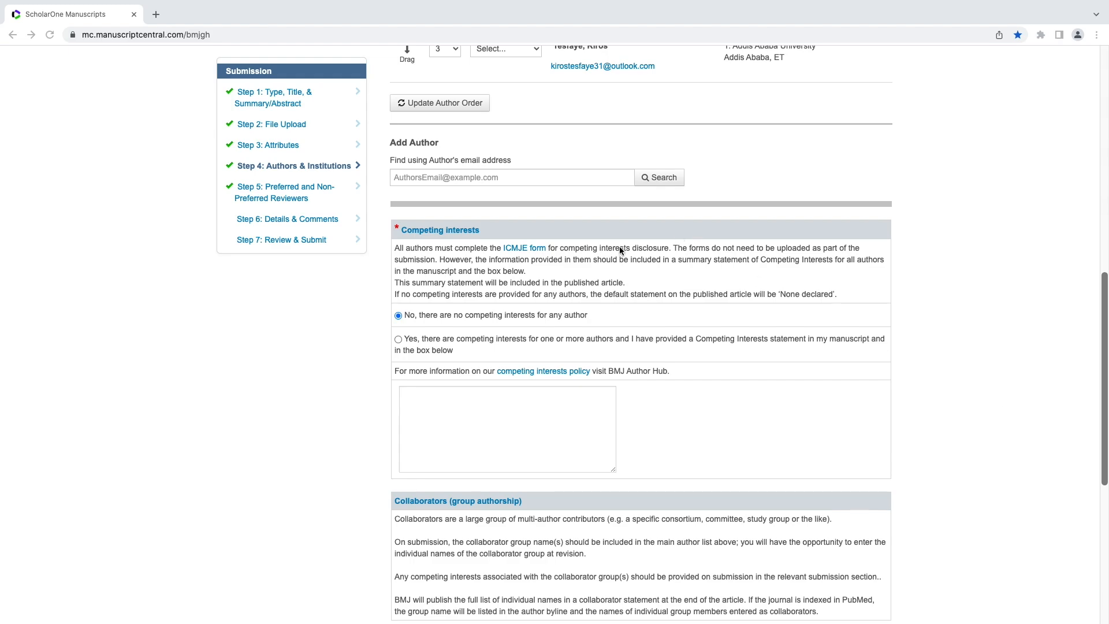
{"action": "left_click", "coordinate": [523, 250]}
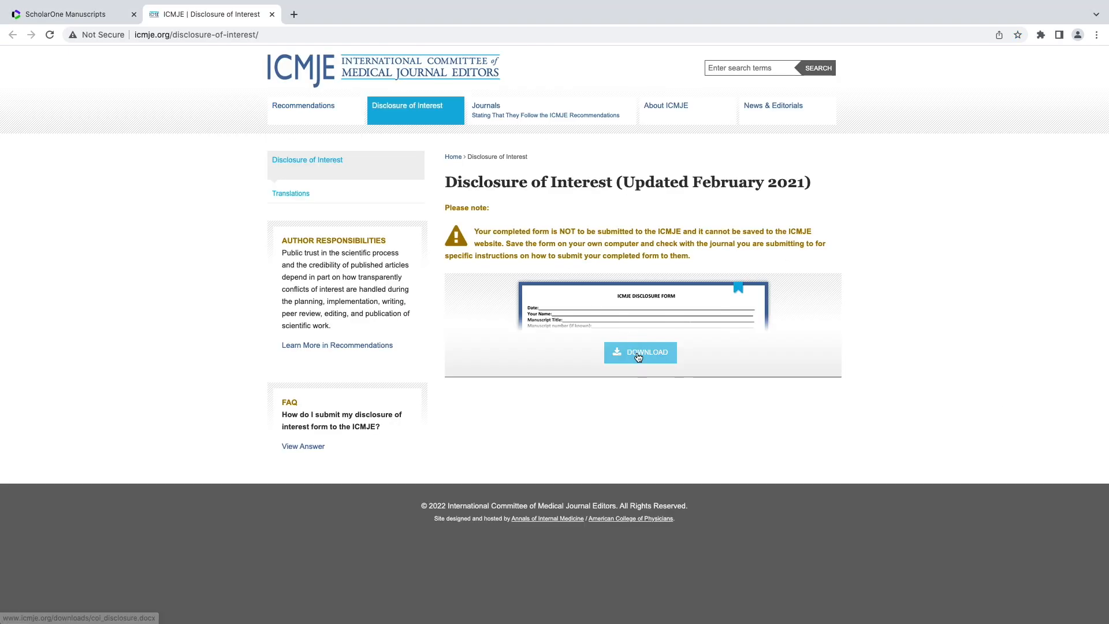
{"action": "key", "text": "ctrl+w"}
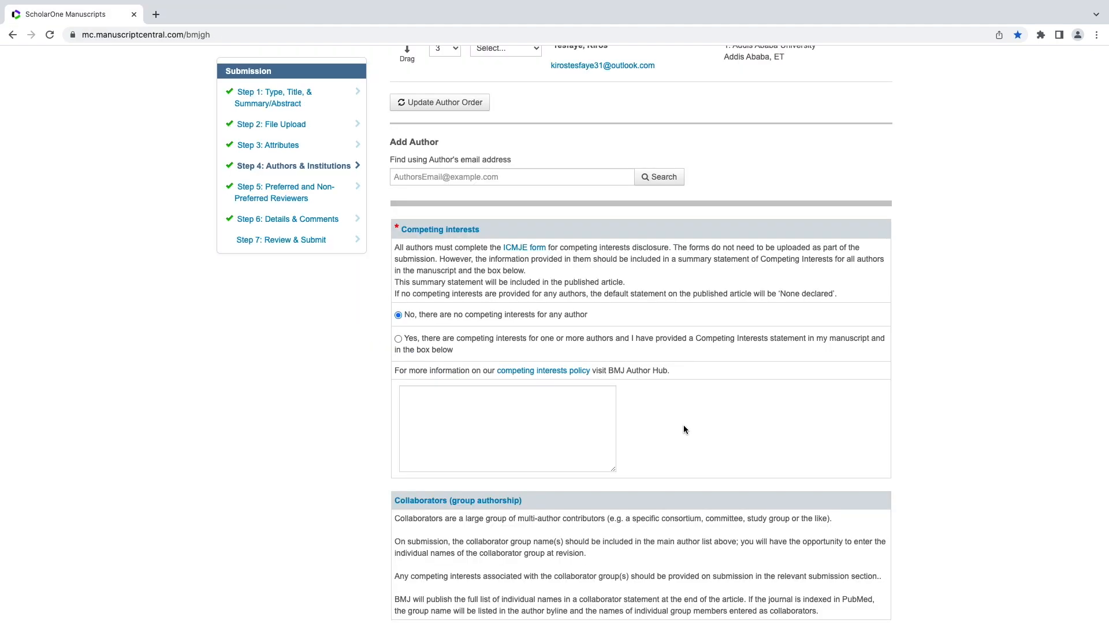
Save the completed authors step and move on to Step 5.
{"action": "key", "text": "super+shift+5"}
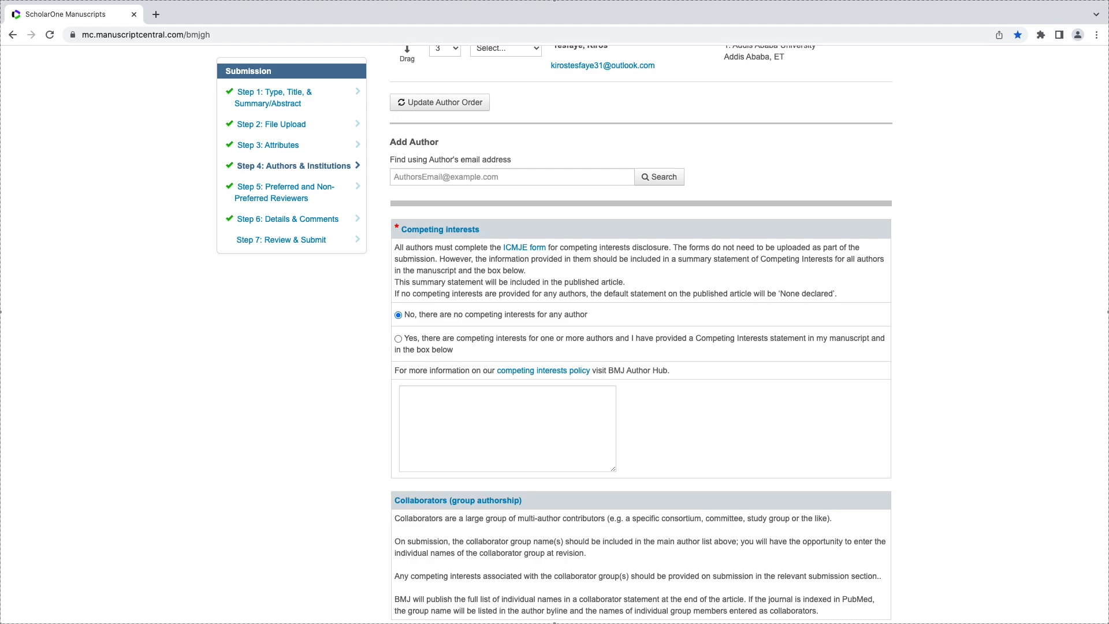
{"action": "scroll", "coordinate": [740, 479], "scroll_direction": "down", "scroll_amount": 5}
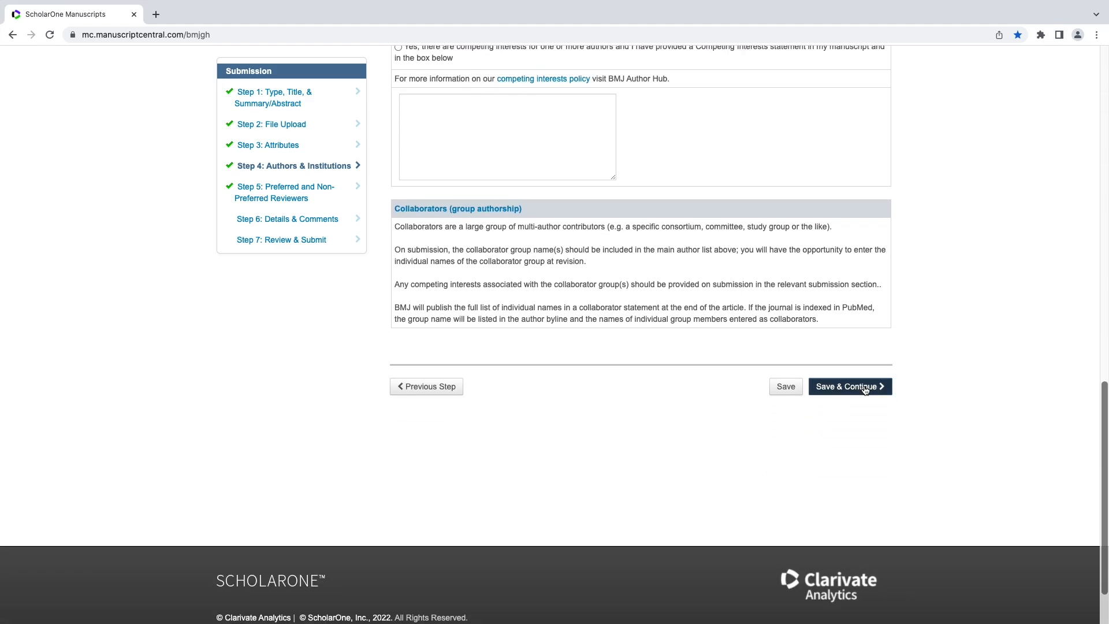
{"action": "left_click", "coordinate": [865, 390]}
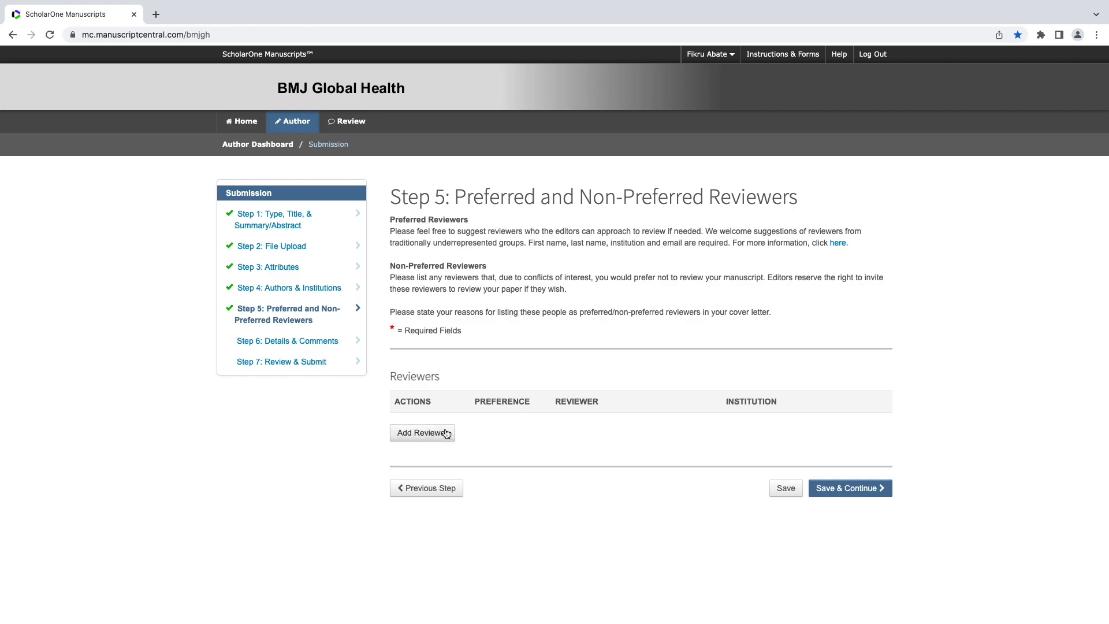
Save Step 5 with no preferred or non-preferred reviewers, dismissing the Add Reviewer form.
{"action": "left_click", "coordinate": [422, 433]}
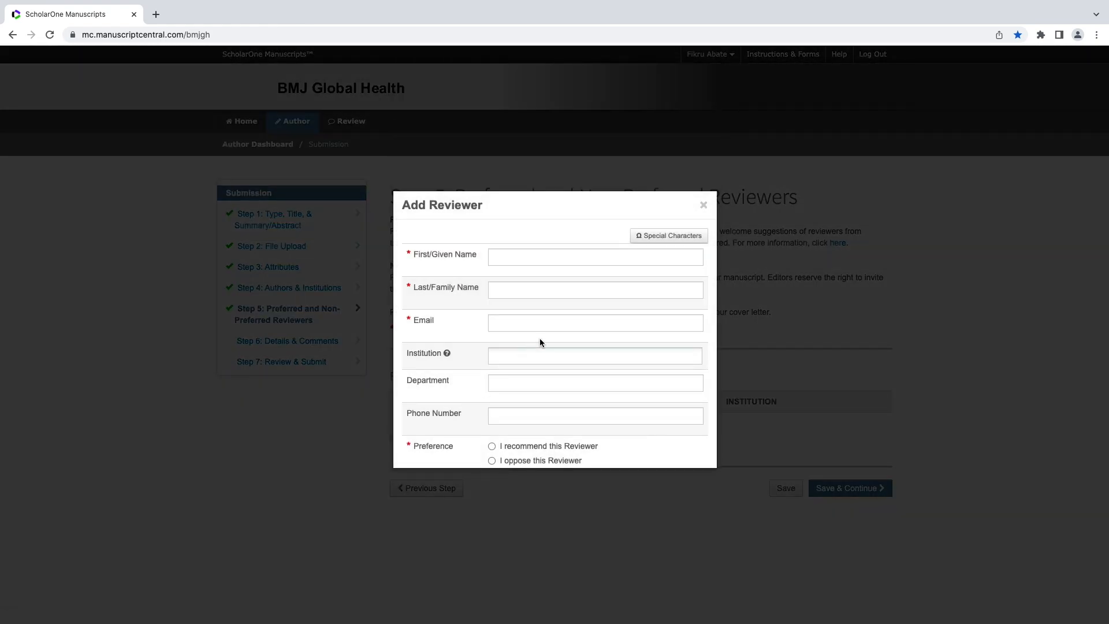
{"action": "scroll", "coordinate": [580, 340], "scroll_direction": "down", "scroll_amount": 1}
{"action": "scroll", "coordinate": [580, 337], "scroll_direction": "down", "scroll_amount": 1}
{"action": "scroll", "coordinate": [581, 337], "scroll_direction": "up", "scroll_amount": 2}
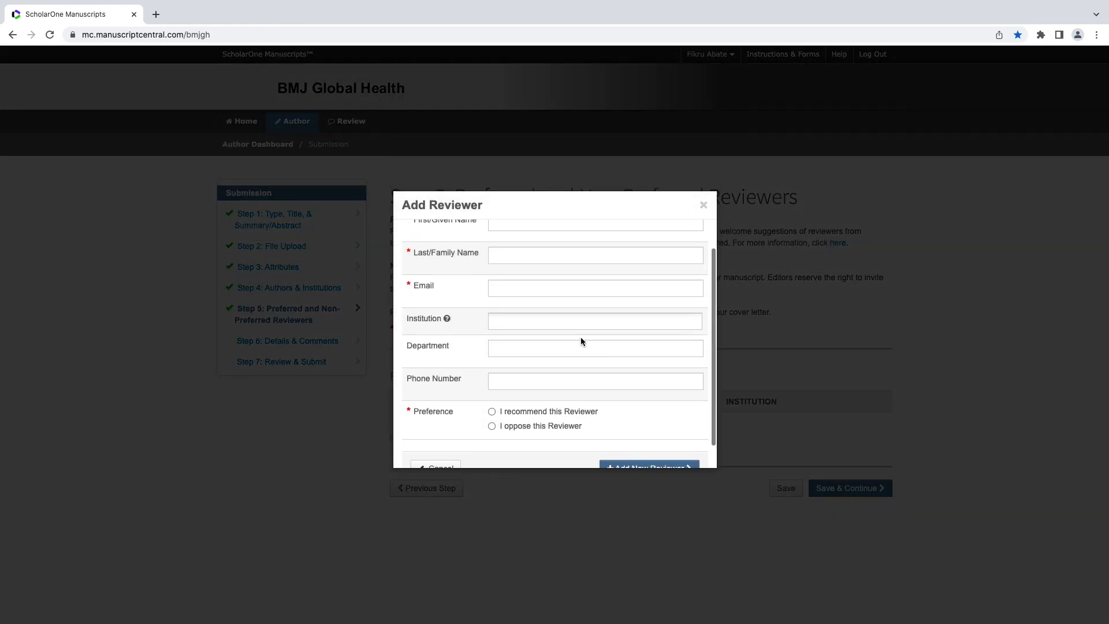
{"action": "left_click", "coordinate": [704, 205]}
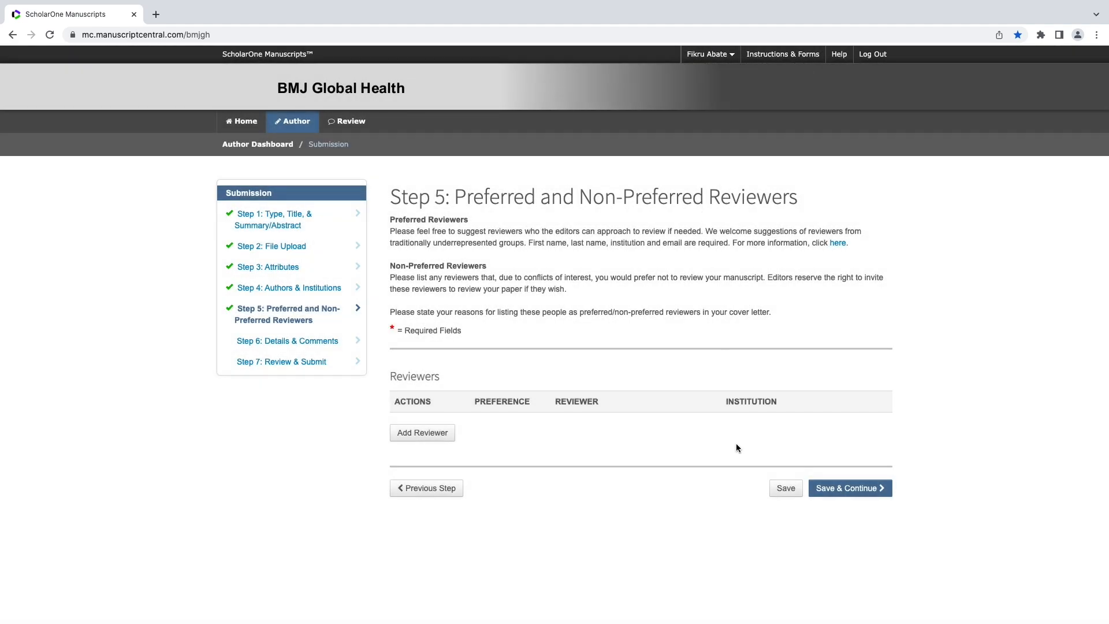
{"action": "left_click", "coordinate": [839, 488]}
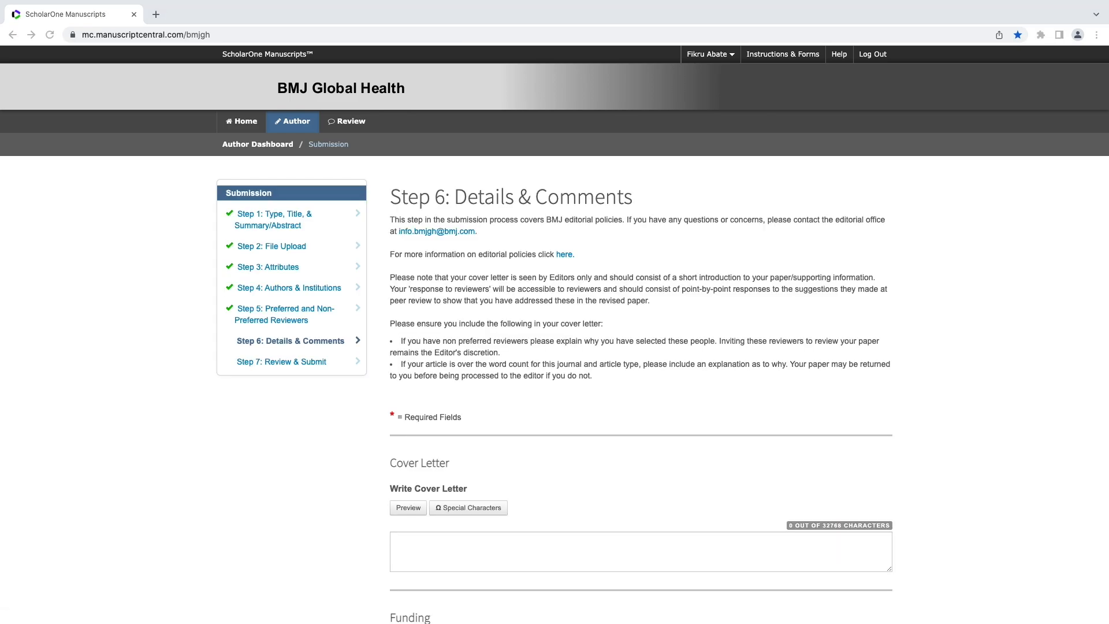
Paste the prepared cover letter to the editor, dated August 26, 2021, into Step 6.
{"action": "scroll", "coordinate": [1046, 376], "scroll_direction": "down", "scroll_amount": 3}
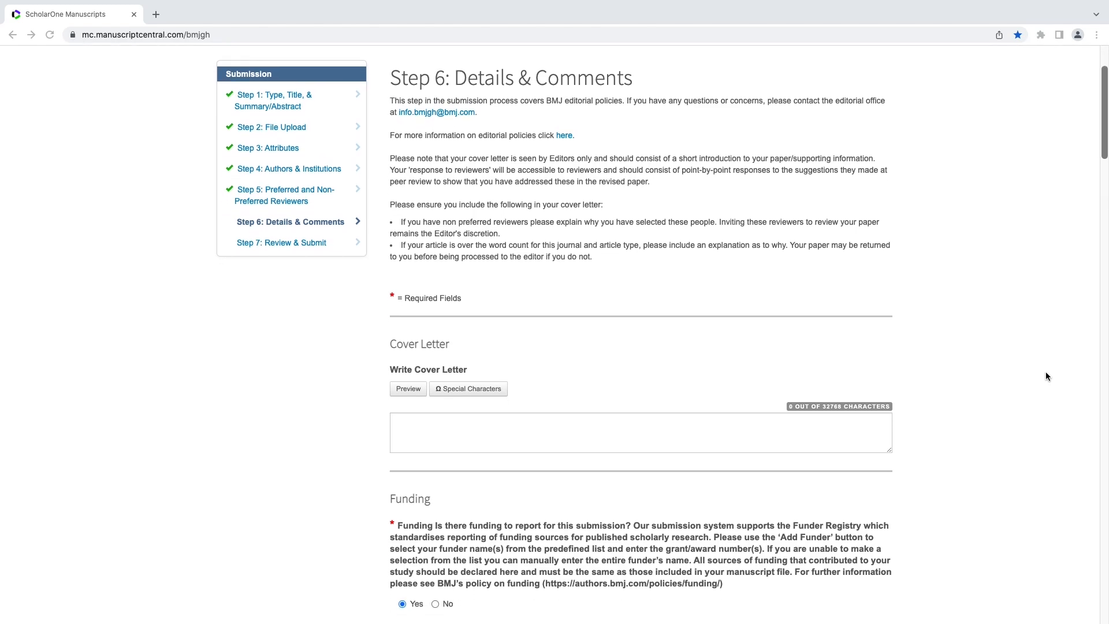
{"action": "left_click", "coordinate": [620, 430]}
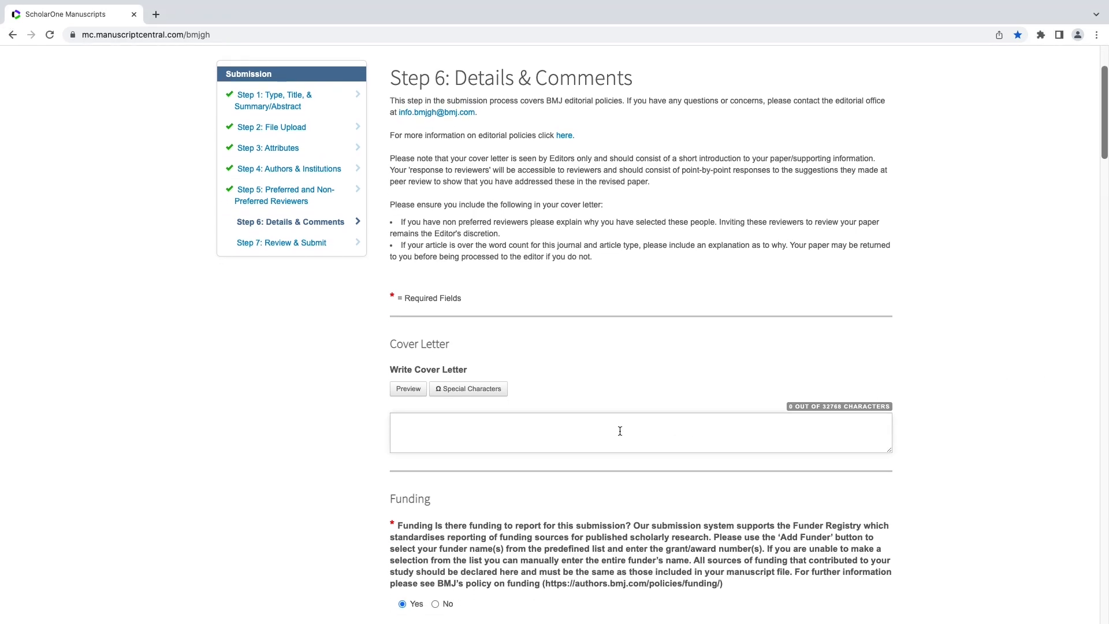
{"action": "key", "text": "super+v"}
{"action": "scroll", "coordinate": [619, 431], "scroll_direction": "up", "scroll_amount": 1}
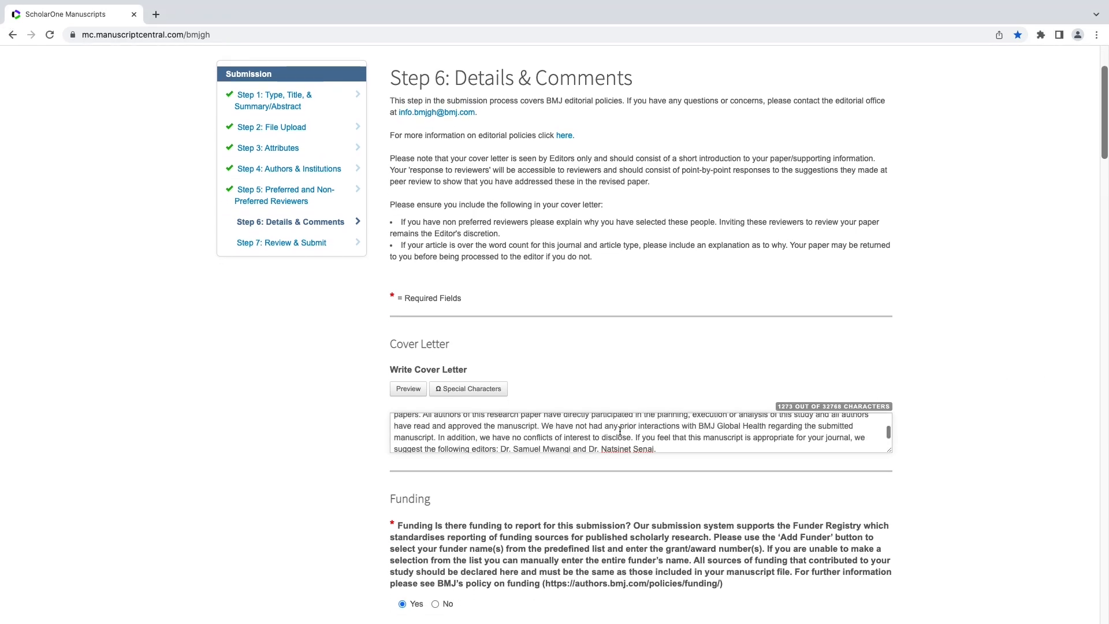
{"action": "scroll", "coordinate": [620, 431], "scroll_direction": "up", "scroll_amount": 5}
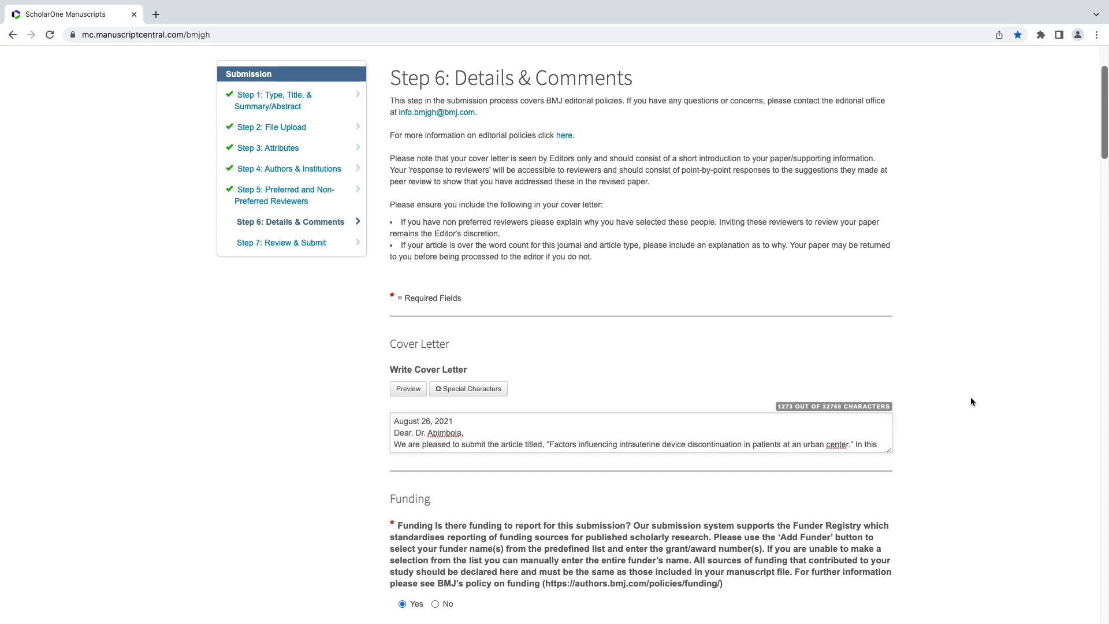
Open the Add Funder form and close it without listing any funder.
{"action": "scroll", "coordinate": [970, 398], "scroll_direction": "down", "scroll_amount": 1}
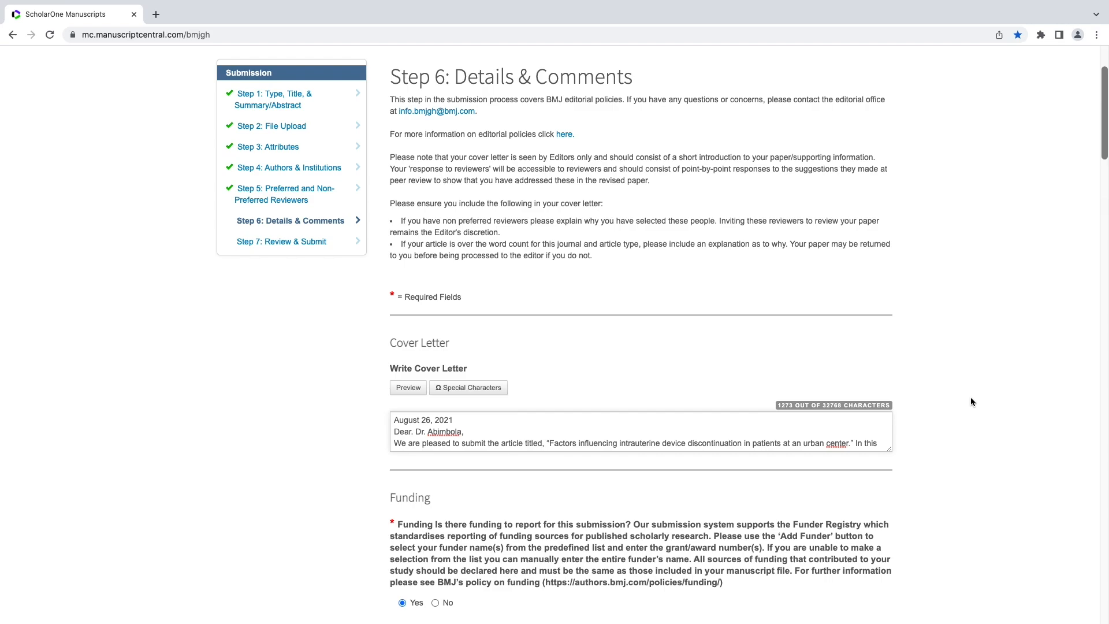
{"action": "scroll", "coordinate": [971, 399], "scroll_direction": "down", "scroll_amount": 5}
{"action": "scroll", "coordinate": [971, 401], "scroll_direction": "down", "scroll_amount": 3}
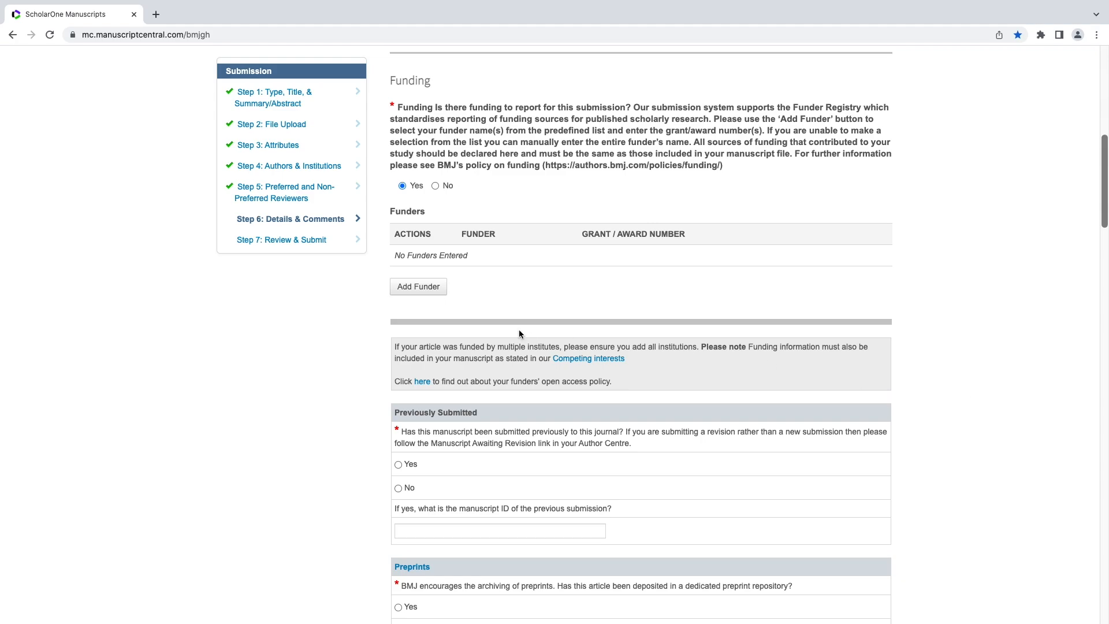
{"action": "left_click", "coordinate": [430, 288]}
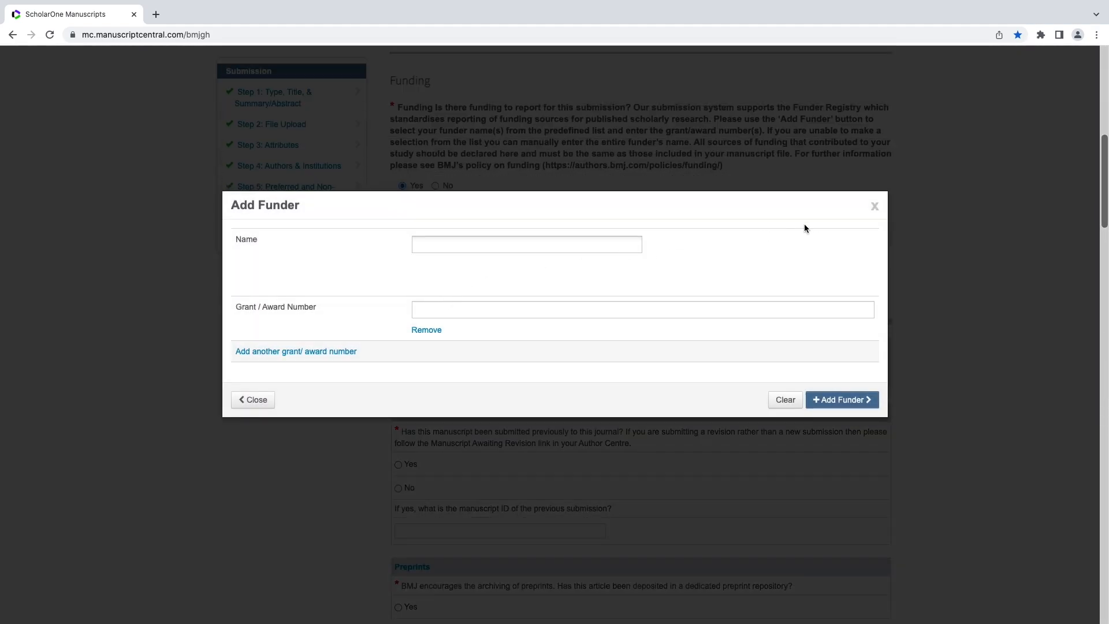
{"action": "left_click", "coordinate": [874, 206]}
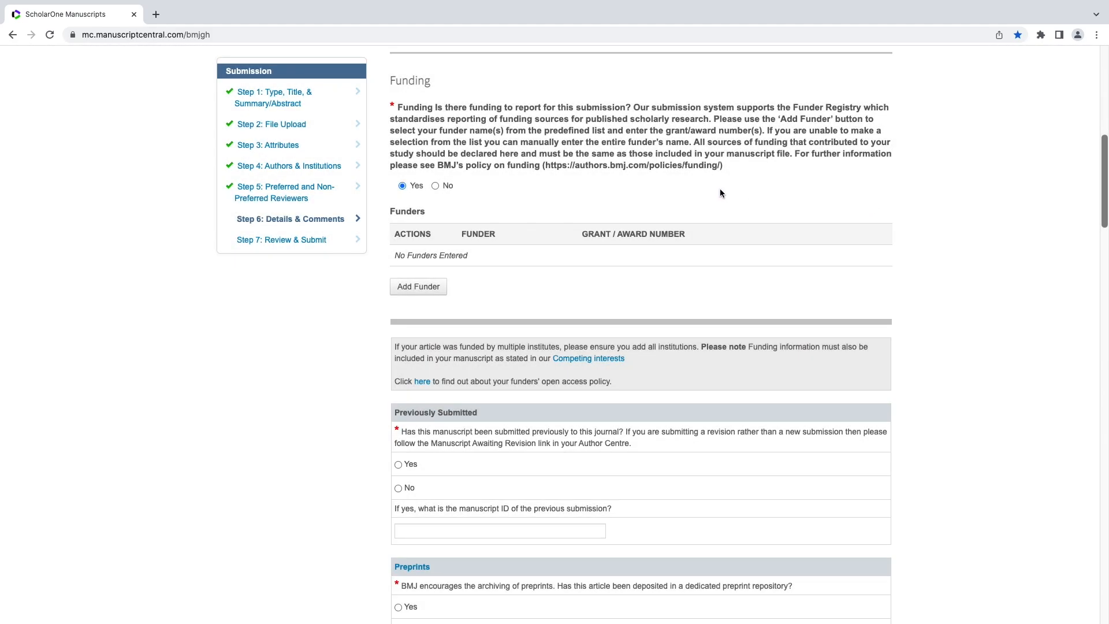
Answer No to funding to report and No to prior submission to this journal.
{"action": "left_click", "coordinate": [435, 186]}
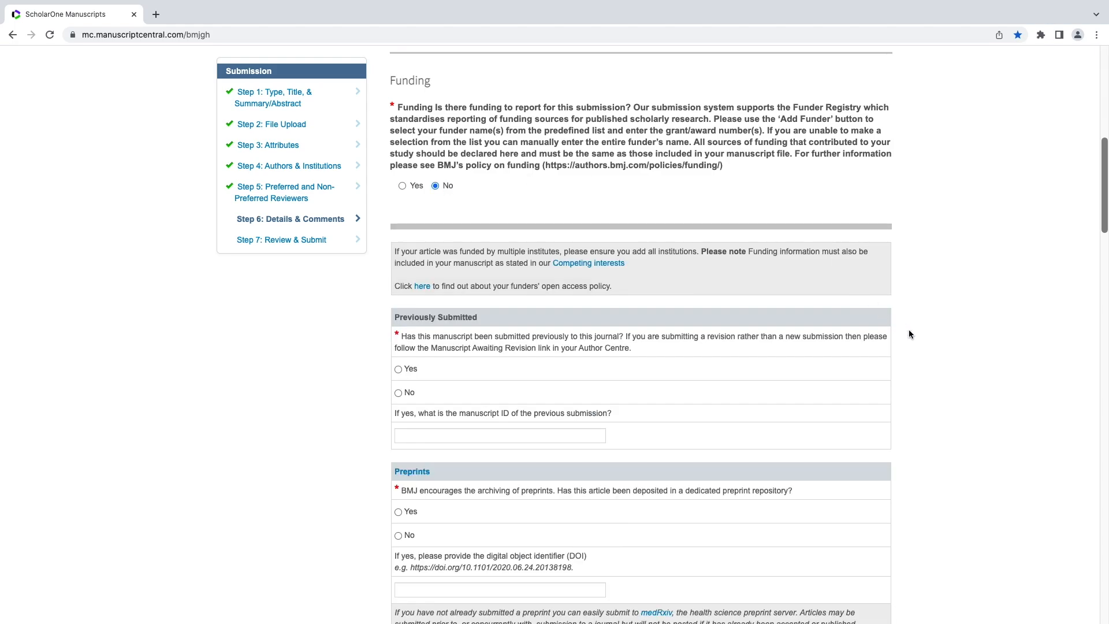
{"action": "scroll", "coordinate": [909, 334], "scroll_direction": "down", "scroll_amount": 3}
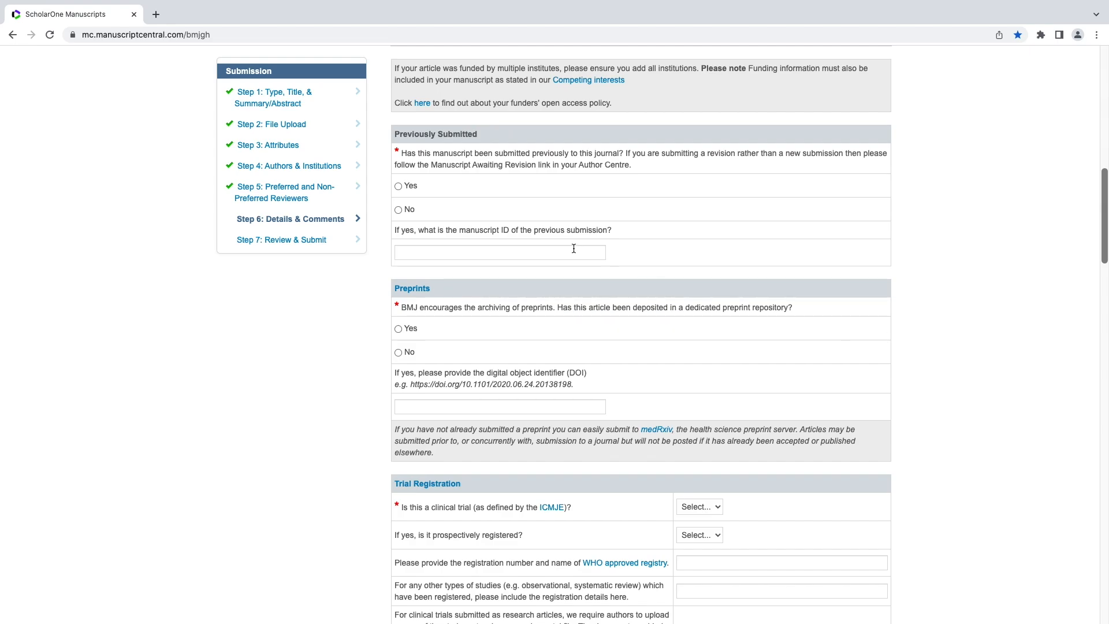
{"action": "left_click", "coordinate": [398, 210]}
{"action": "scroll", "coordinate": [387, 254], "scroll_direction": "down", "scroll_amount": 3}
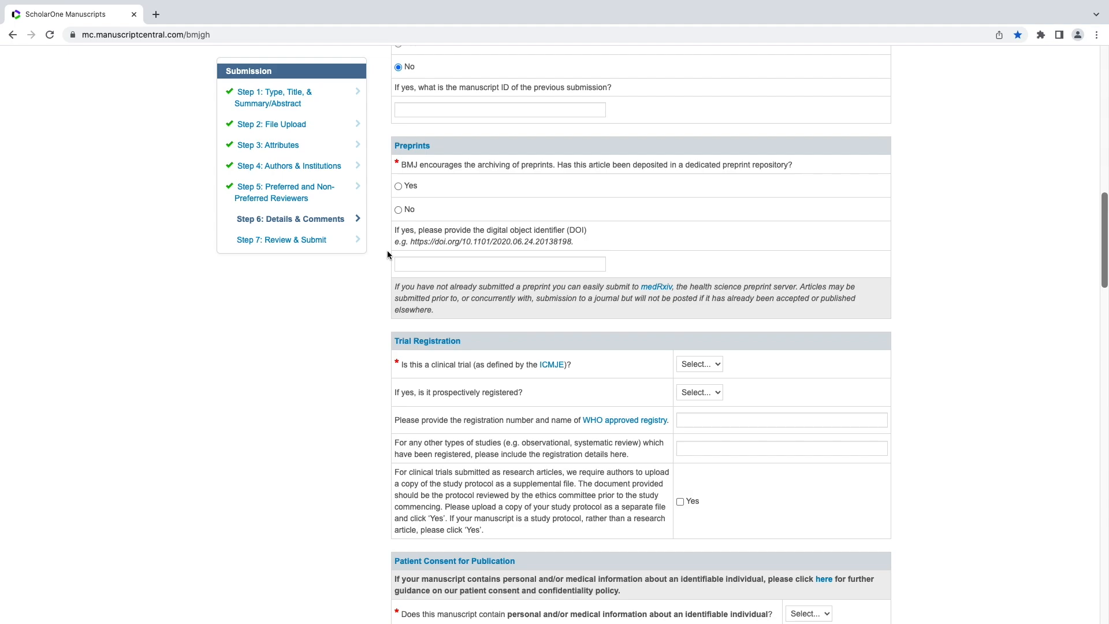
Answer No to the article being a deposited preprint.
{"action": "left_click", "coordinate": [398, 211]}
{"action": "scroll", "coordinate": [364, 334], "scroll_direction": "down", "scroll_amount": 3}
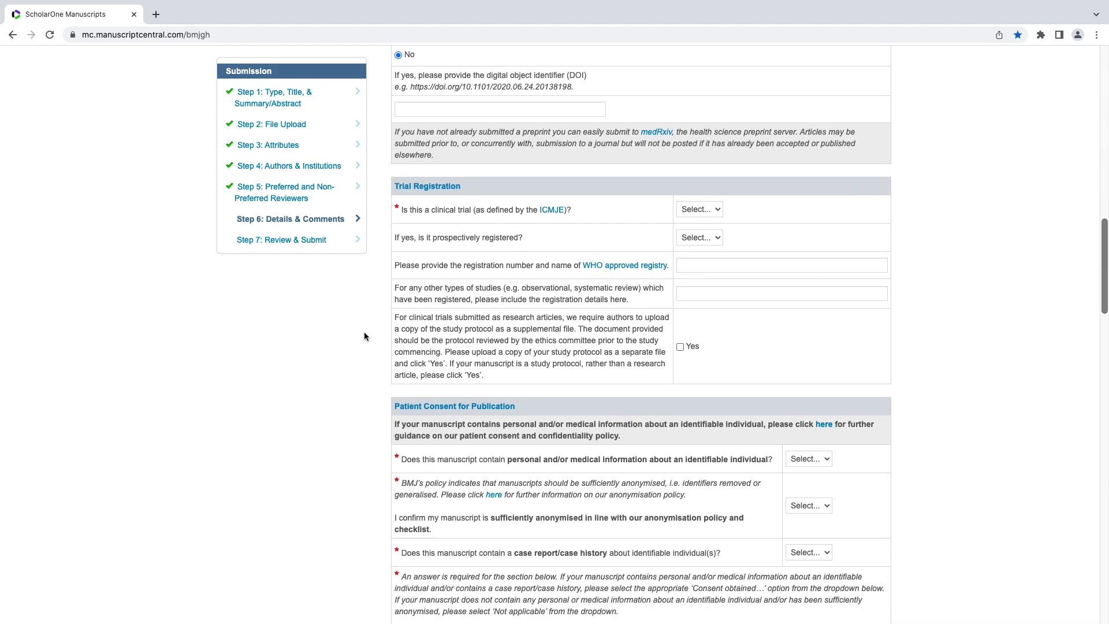
{"action": "scroll", "coordinate": [364, 335], "scroll_direction": "down", "scroll_amount": 1}
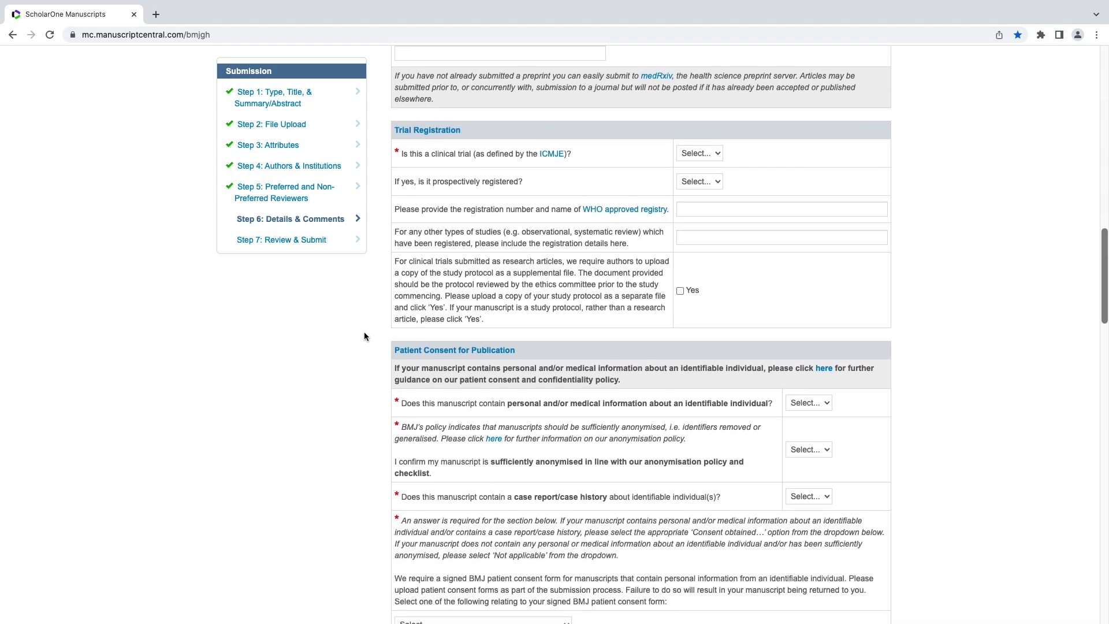
Answer No to the study being a clinical trial, leaving prospective registration unanswered.
{"action": "left_click", "coordinate": [707, 155]}
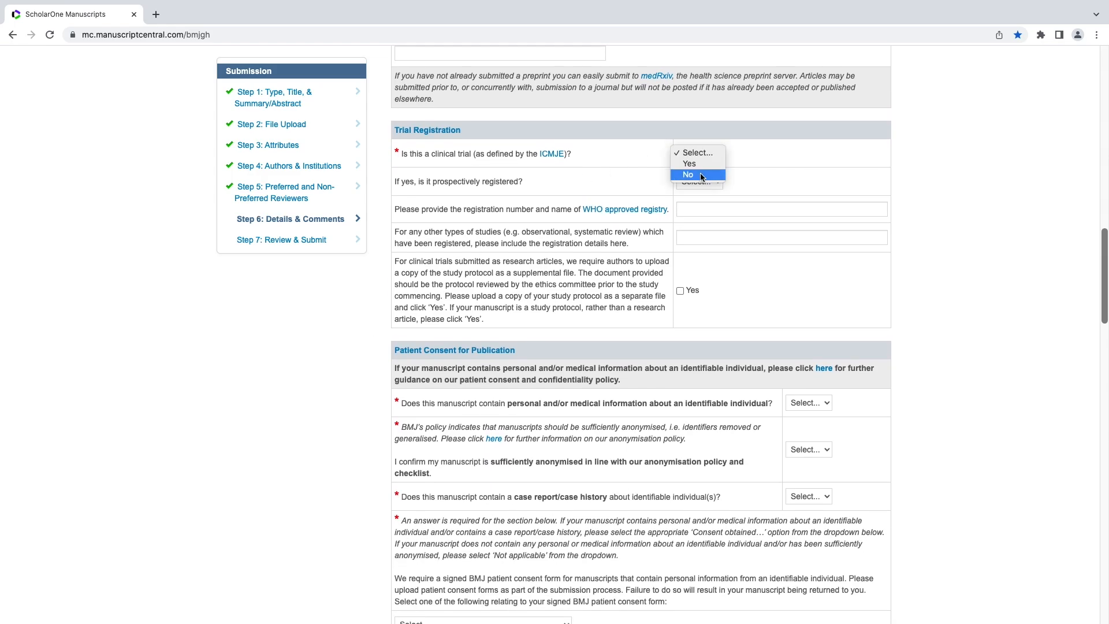
{"action": "left_click", "coordinate": [702, 176]}
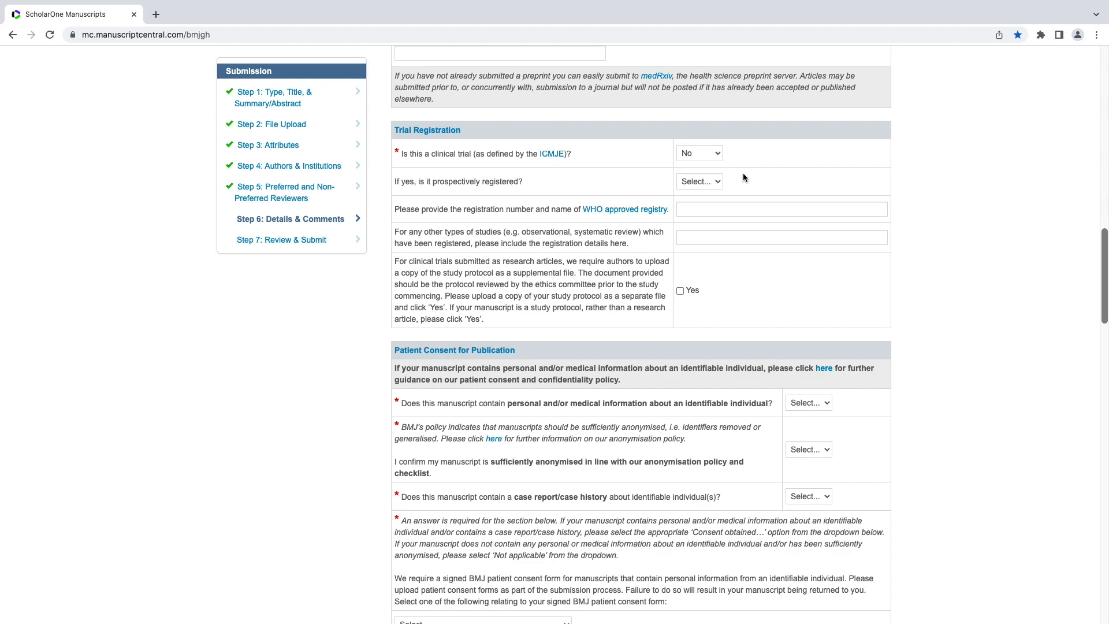
{"action": "left_click", "coordinate": [709, 181]}
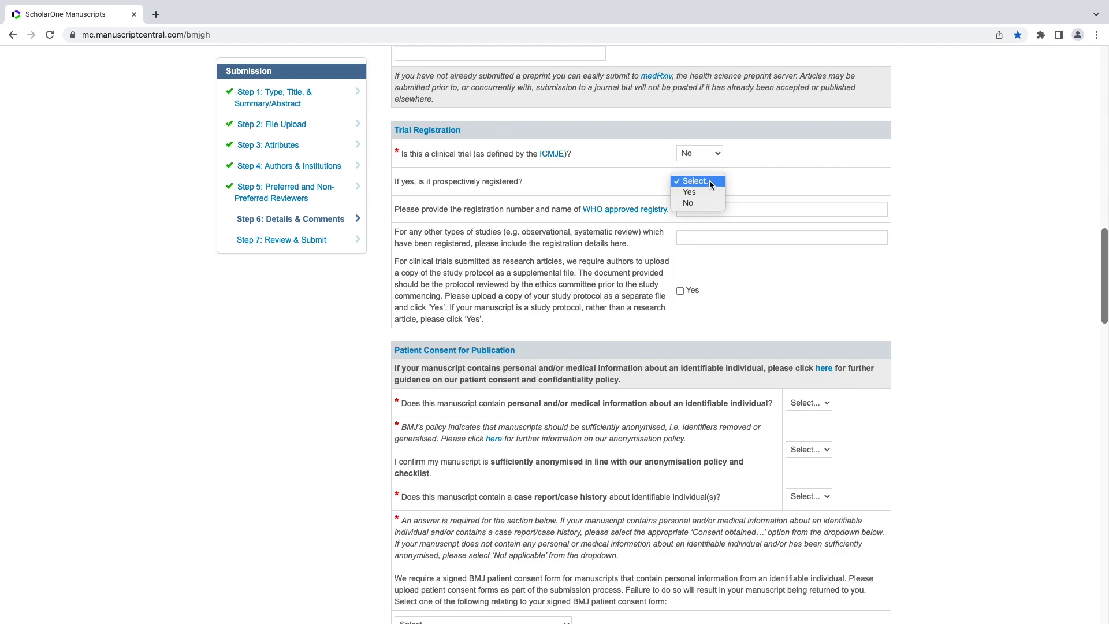
{"action": "left_click", "coordinate": [709, 181]}
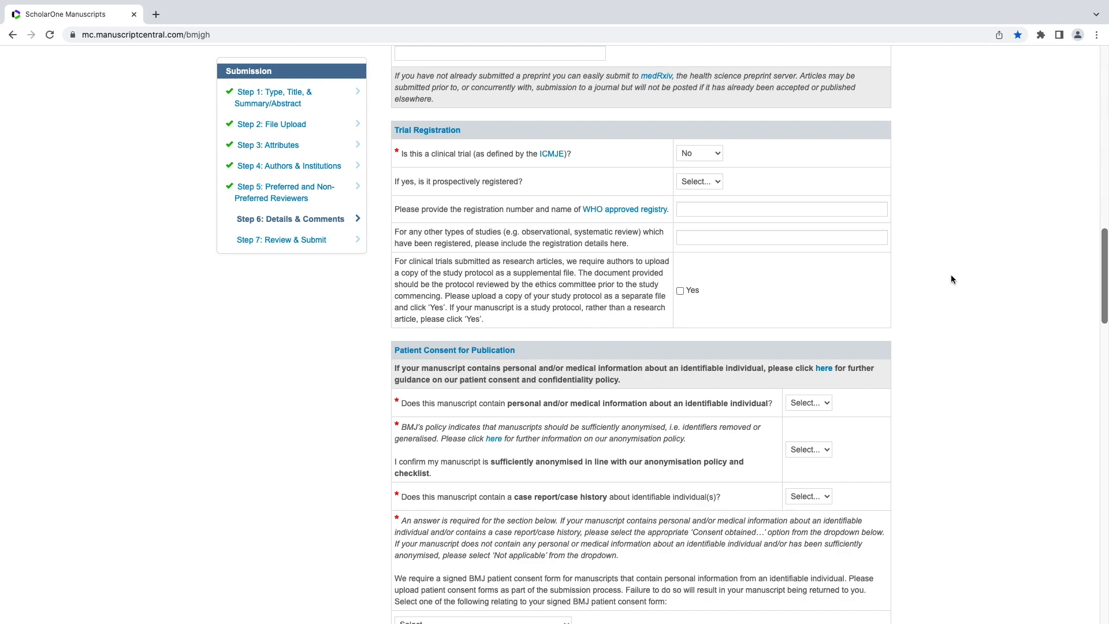
{"action": "scroll", "coordinate": [951, 279], "scroll_direction": "down", "scroll_amount": 3}
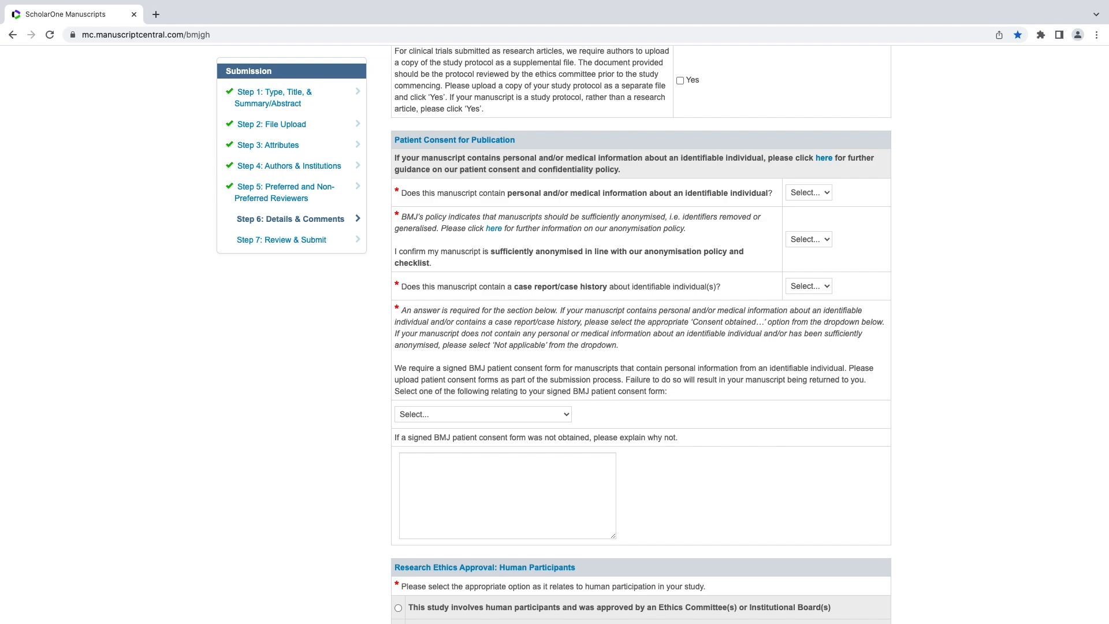
Set identifiable personal information No, case report No, and patient consent form Not applicable.
{"action": "left_click", "coordinate": [808, 194]}
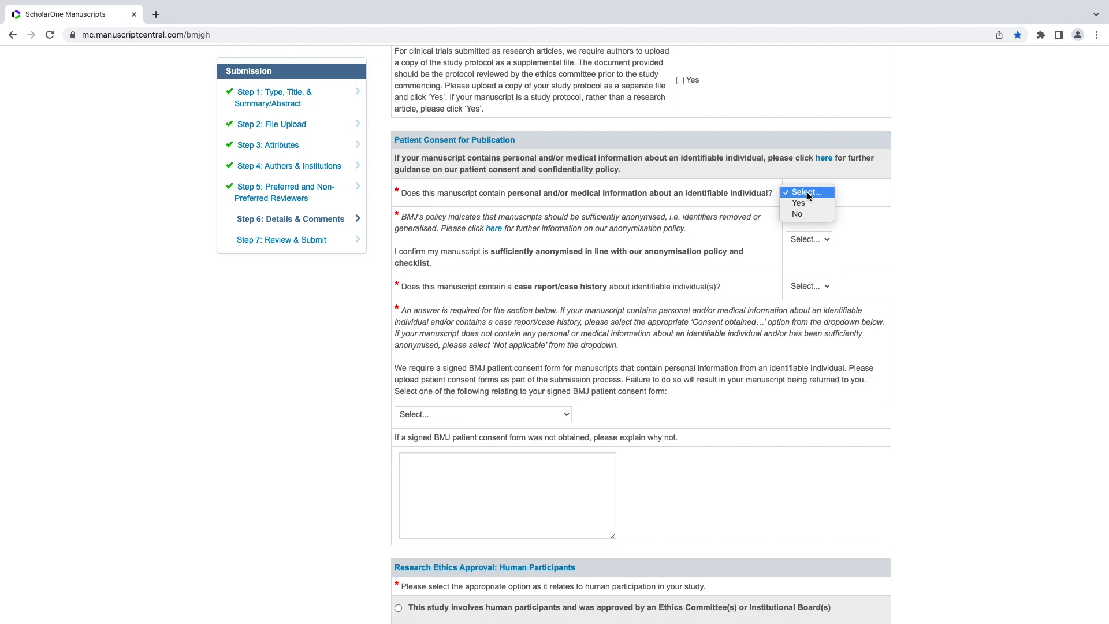
{"action": "left_click", "coordinate": [806, 215]}
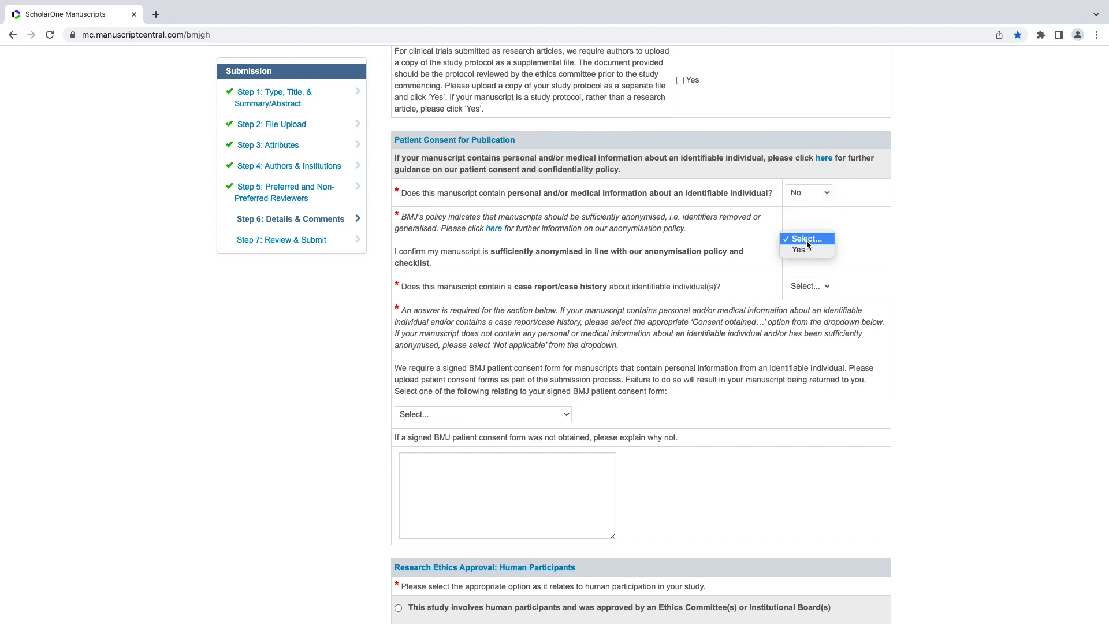
{"action": "left_click", "coordinate": [810, 288]}
{"action": "left_click", "coordinate": [810, 312]}
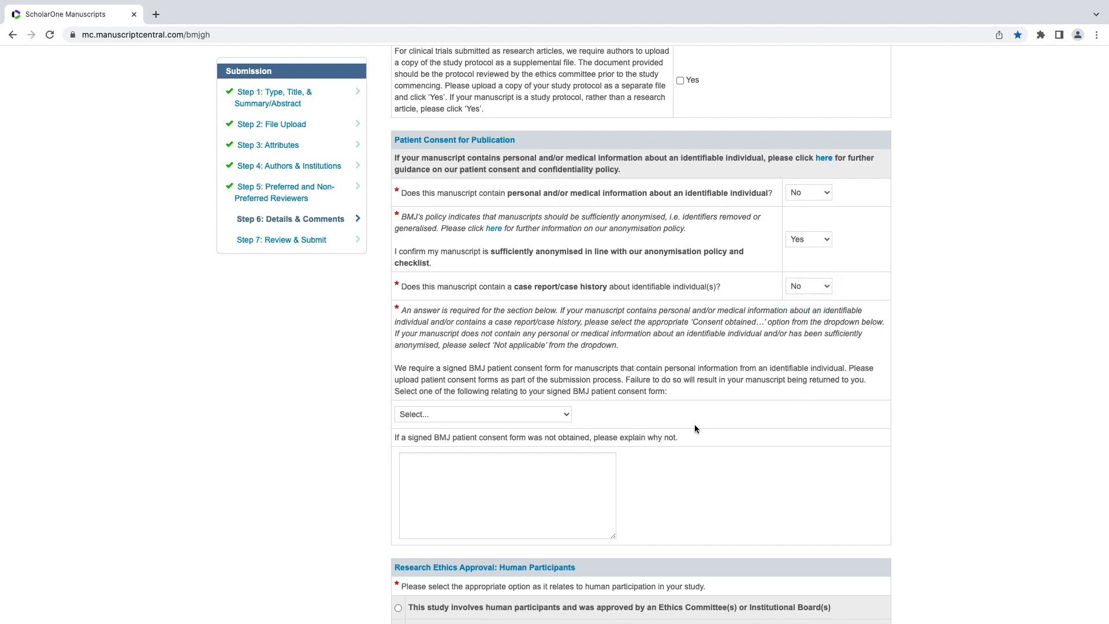
{"action": "left_click", "coordinate": [551, 416]}
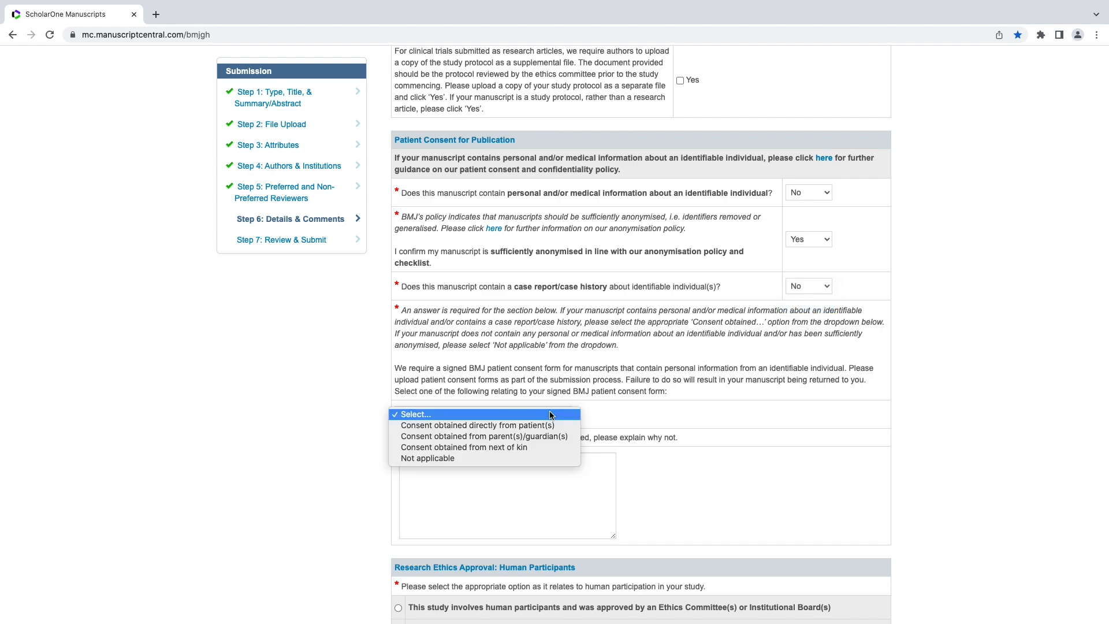
{"action": "left_click", "coordinate": [540, 458]}
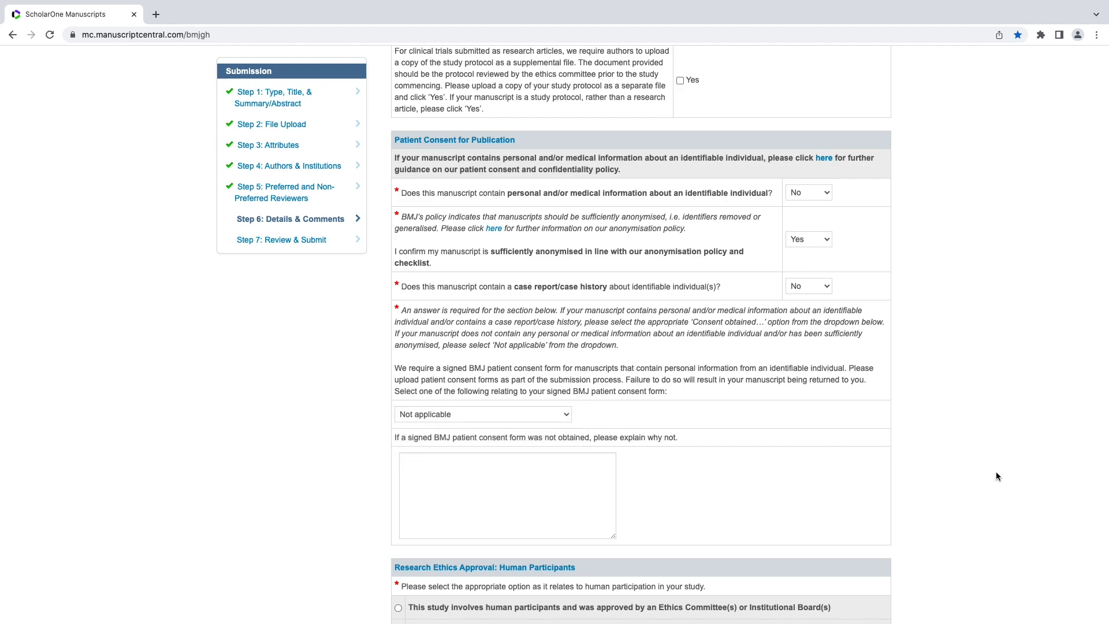
{"action": "scroll", "coordinate": [991, 471], "scroll_direction": "down", "scroll_amount": 6}
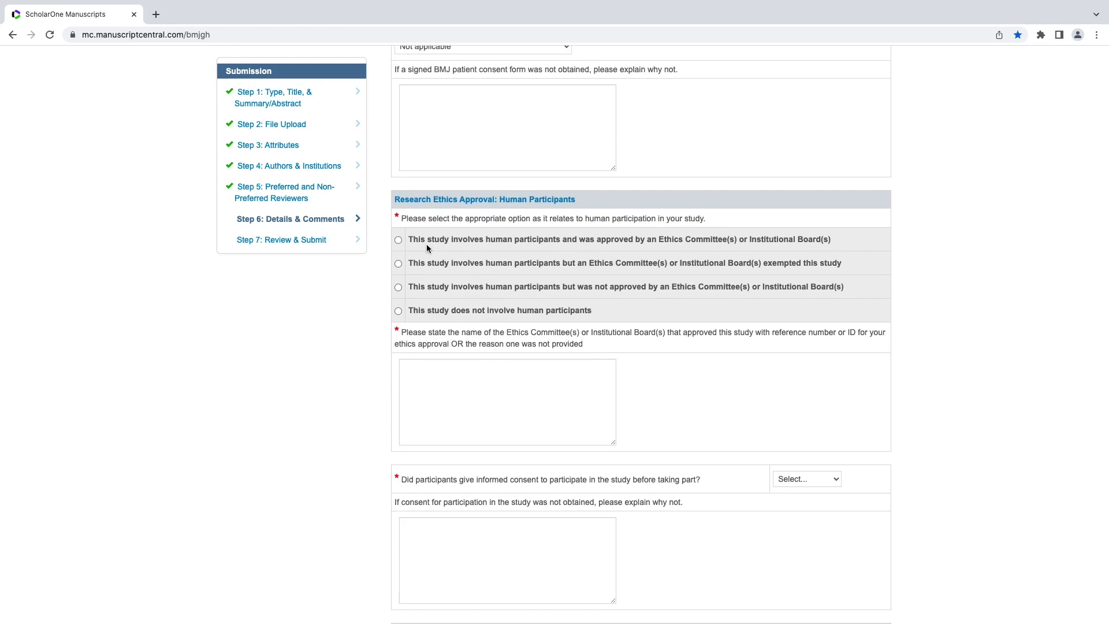
Declare ethics-committee approval, paste the committee name and reference, and mark informed consent Yes.
{"action": "left_click", "coordinate": [399, 241]}
{"action": "left_click", "coordinate": [426, 385]}
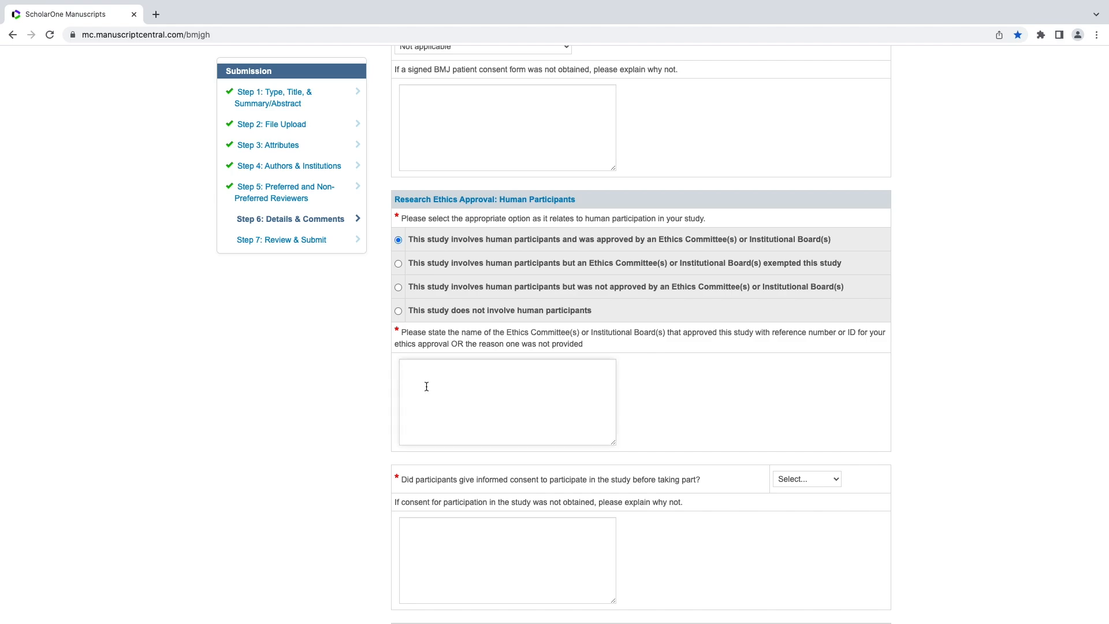
{"action": "type", "text": "National Research Ethics Review Committee of Ethiopia FJ62471"}
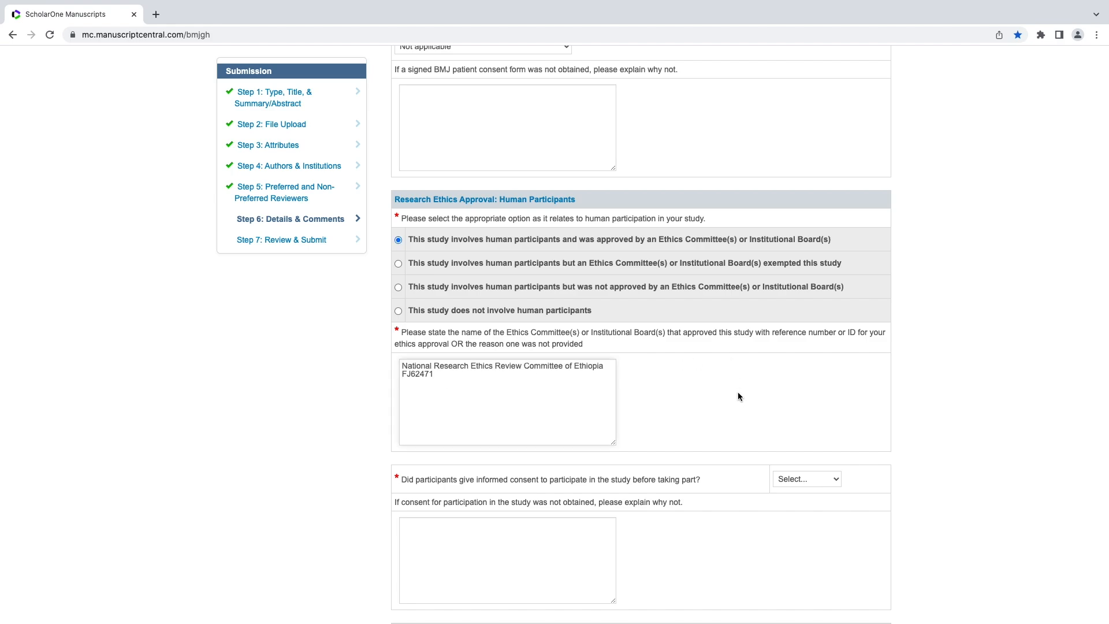
{"action": "scroll", "coordinate": [739, 395], "scroll_direction": "down", "scroll_amount": 4}
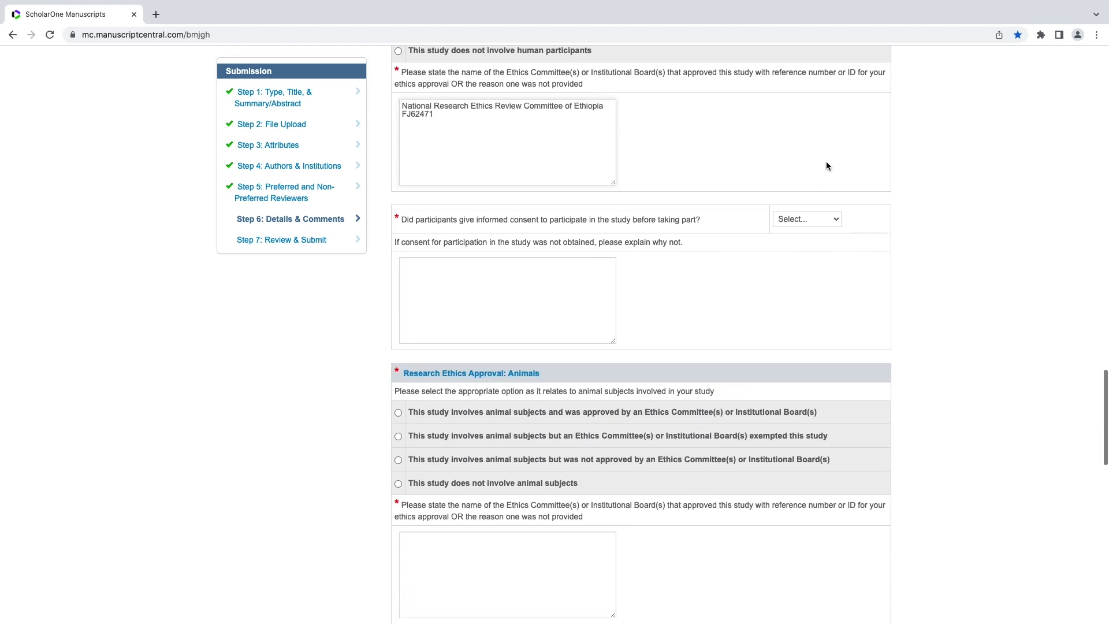
{"action": "left_click", "coordinate": [806, 221]}
{"action": "left_click", "coordinate": [802, 231]}
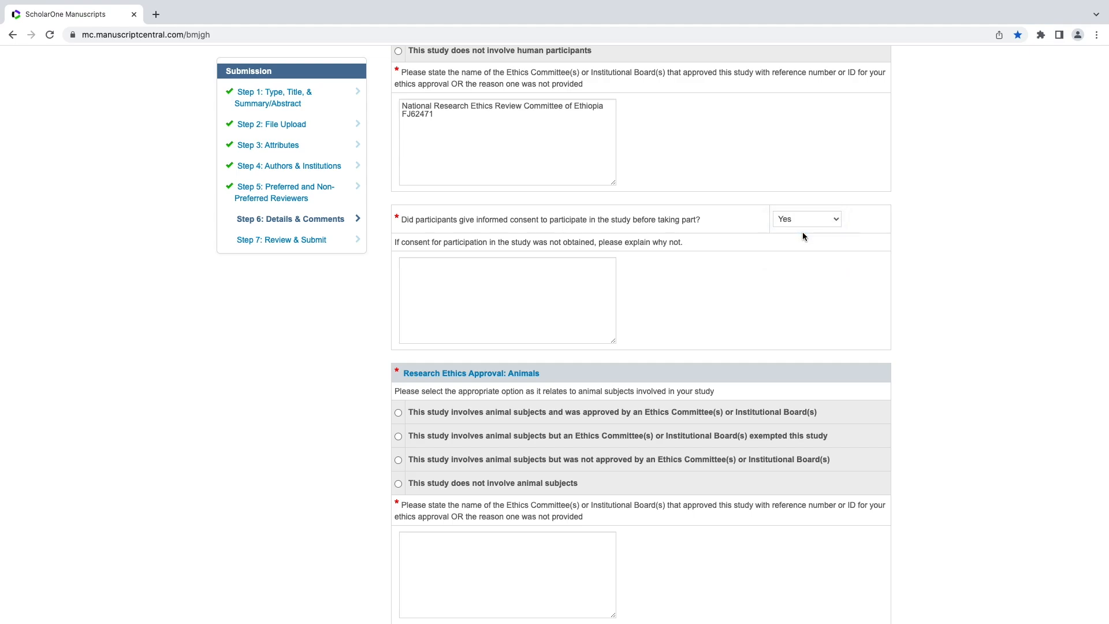
Declare no animal subjects in both animal-ethics questions, entering N/A as the approval explanation.
{"action": "scroll", "coordinate": [806, 452], "scroll_direction": "down", "scroll_amount": 2}
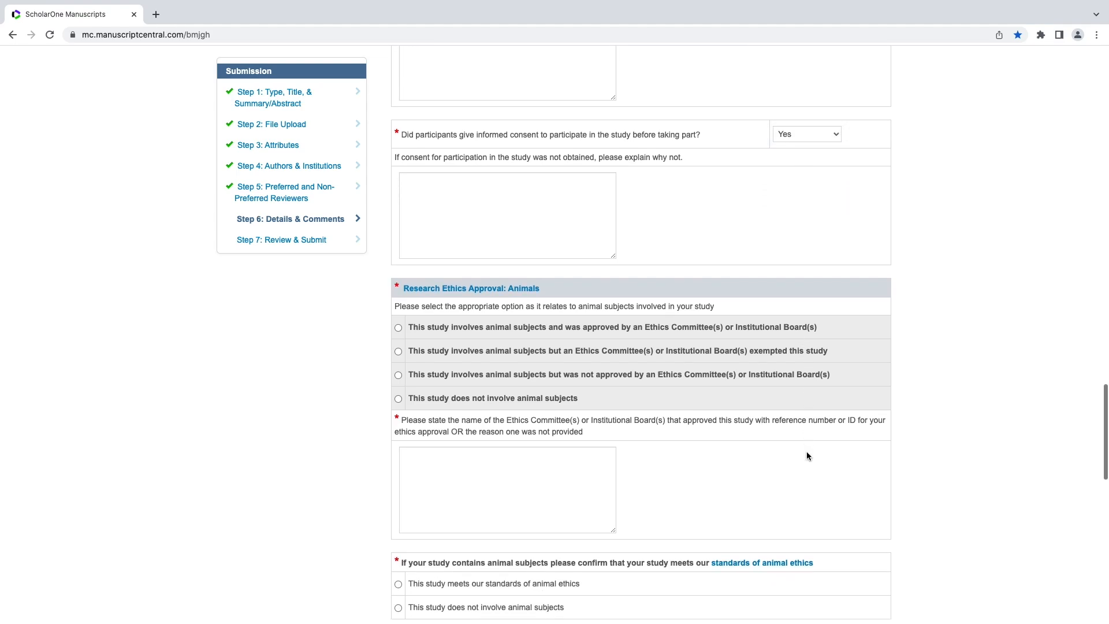
{"action": "left_click", "coordinate": [398, 399]}
{"action": "left_click", "coordinate": [466, 476]}
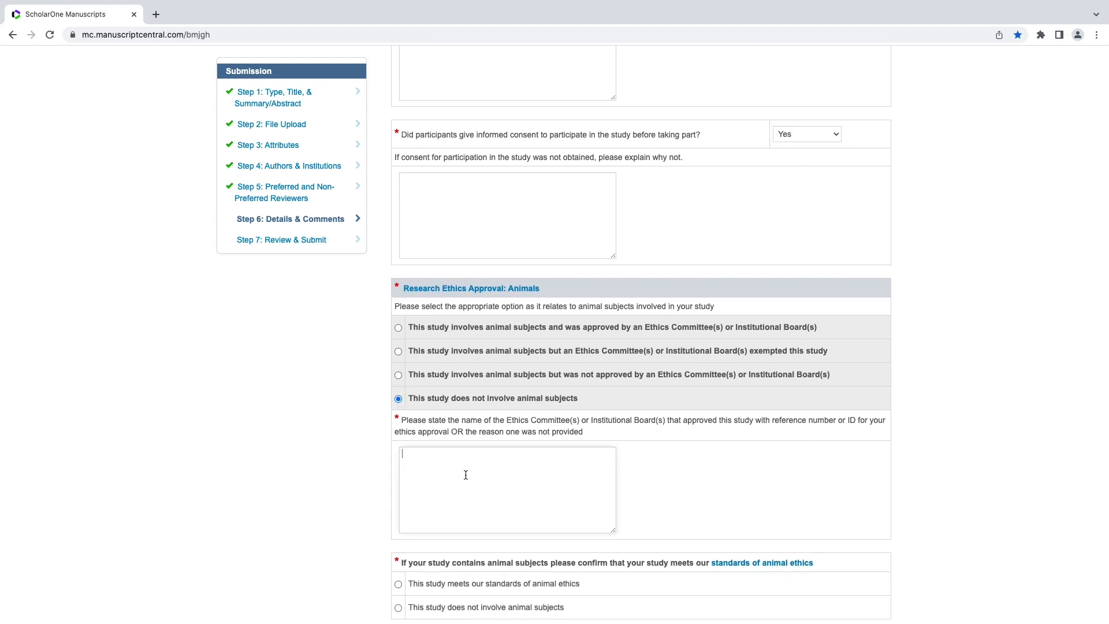
{"action": "type", "text": "N/A"}
{"action": "scroll", "coordinate": [724, 474], "scroll_direction": "down", "scroll_amount": 3}
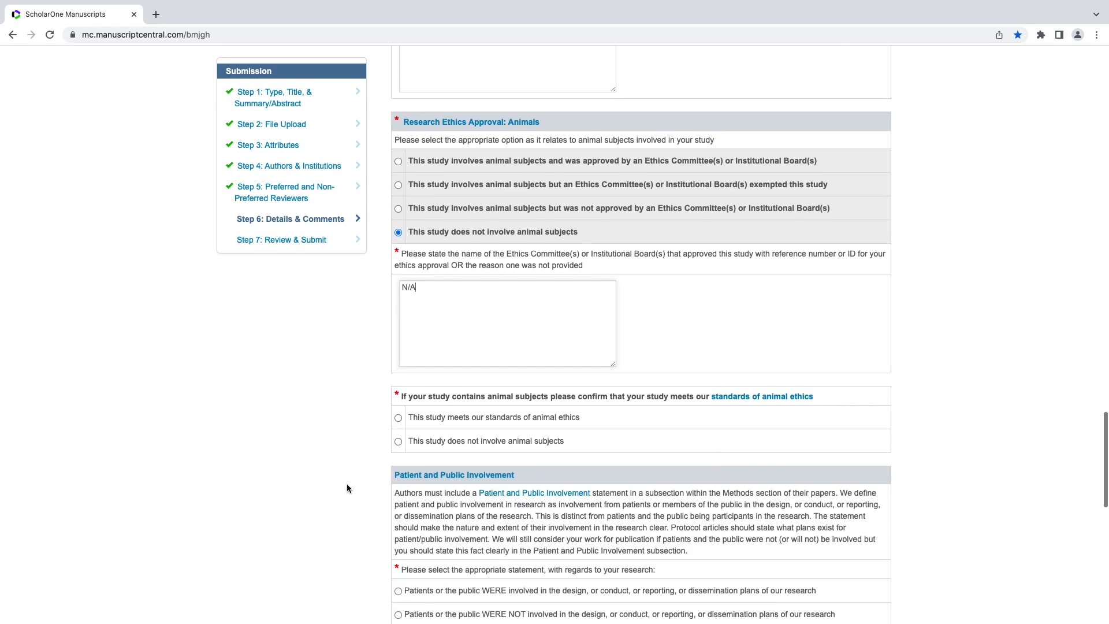
{"action": "left_click", "coordinate": [398, 442]}
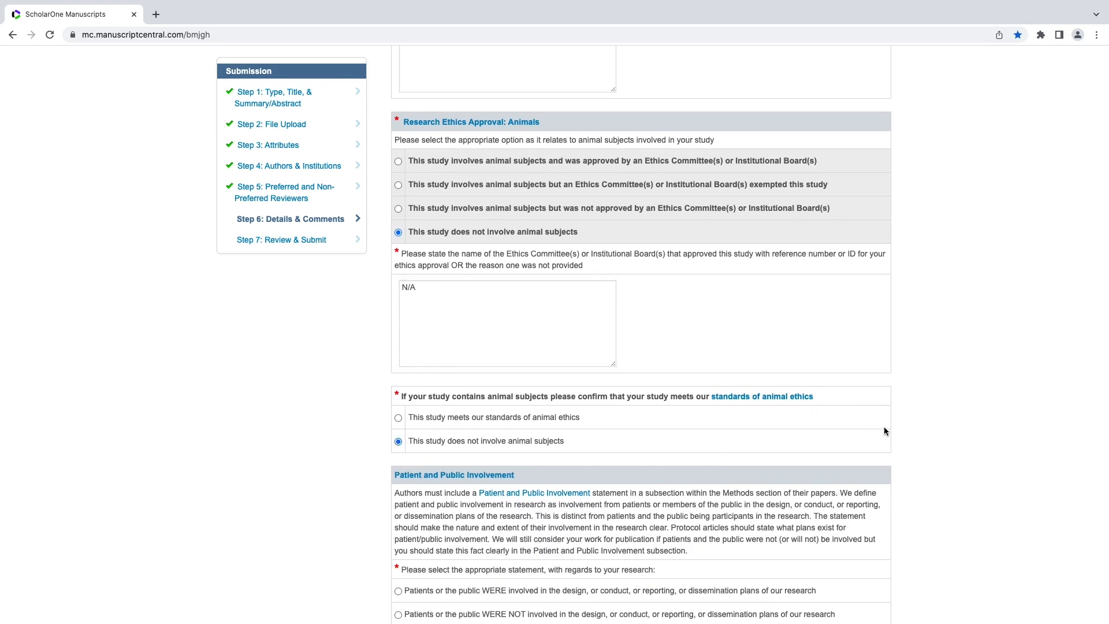
{"action": "scroll", "coordinate": [989, 439], "scroll_direction": "down", "scroll_amount": 4}
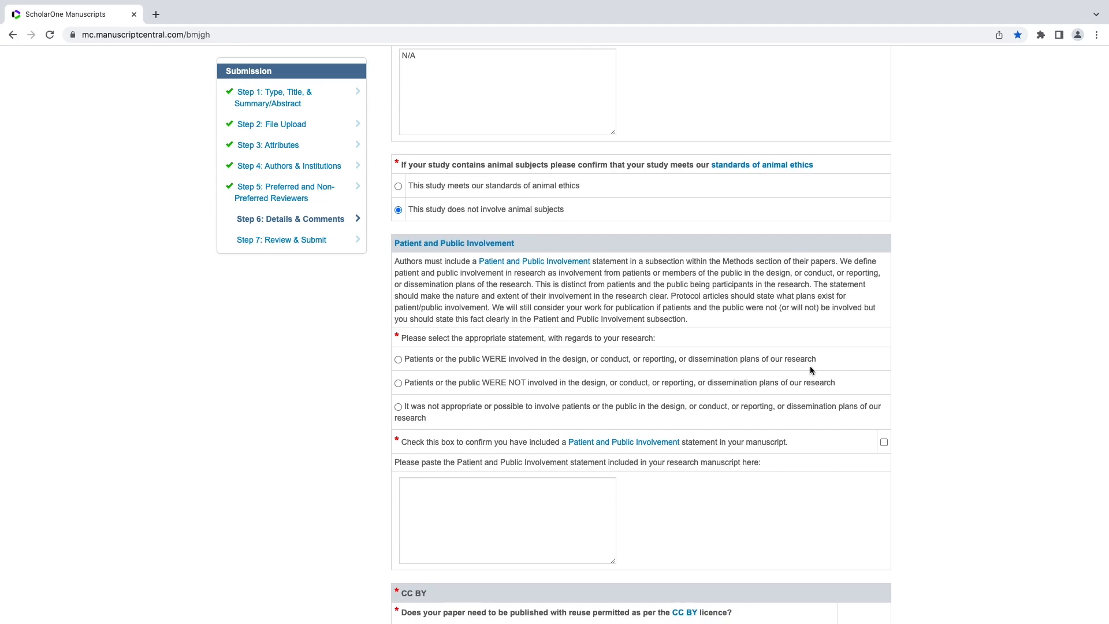
State patients or the public were involved and enter 'Statement' as the PPI statement.
{"action": "left_click", "coordinate": [399, 360]}
{"action": "left_click", "coordinate": [526, 503]}
{"action": "type", "text": "St"}
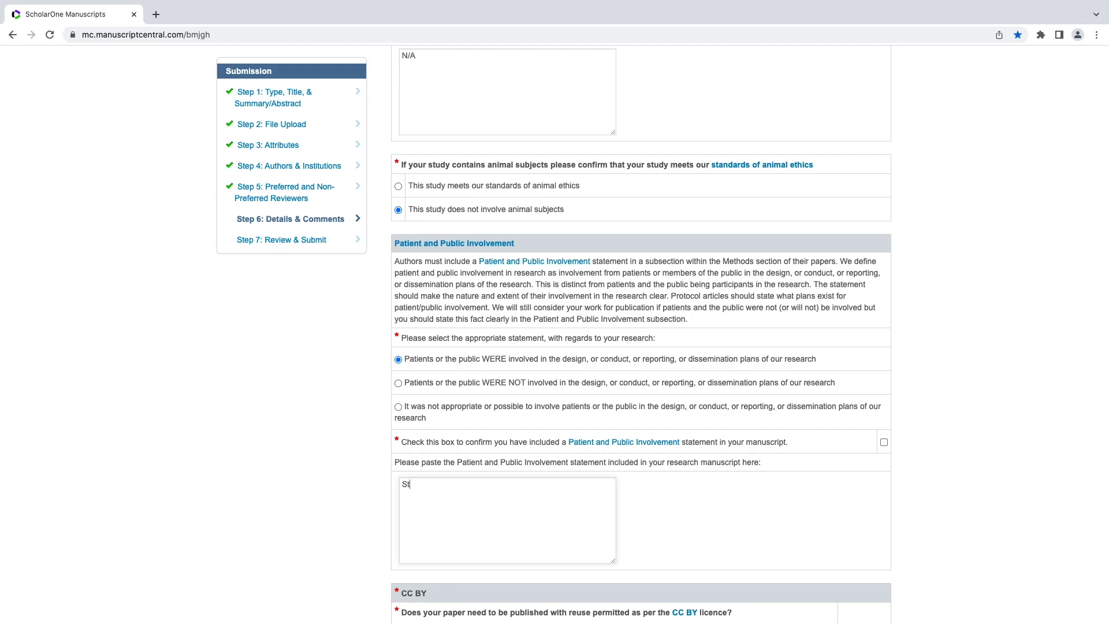
{"action": "type", "text": "atement"}
Answer No for the CC BY licence and save Step 6 to reach Review & Submit.
{"action": "scroll", "coordinate": [654, 528], "scroll_direction": "down", "scroll_amount": 4}
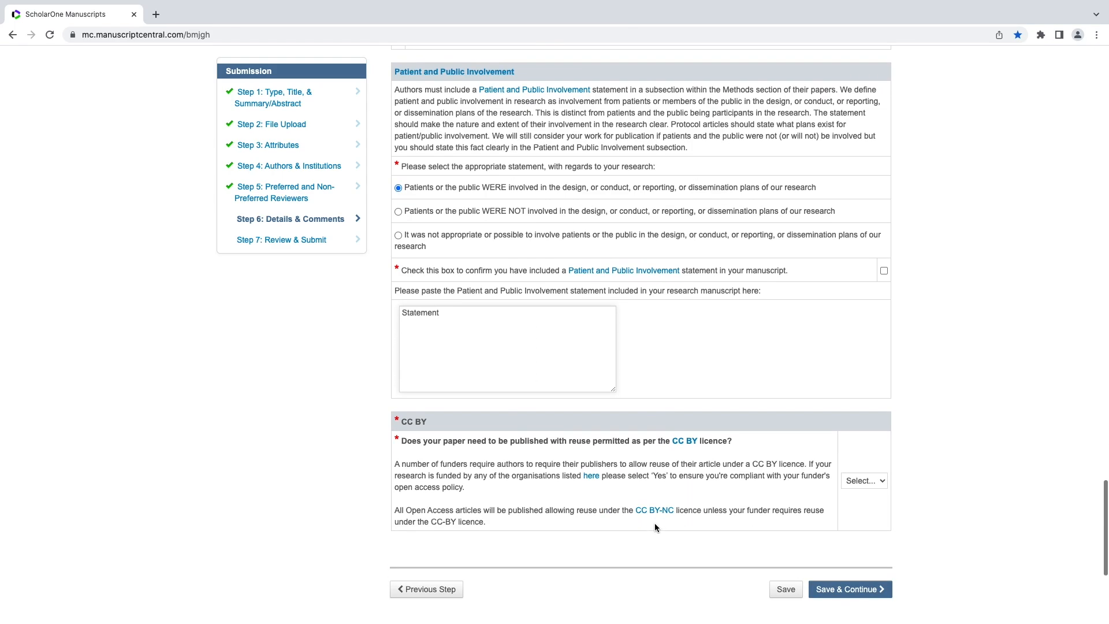
{"action": "left_click", "coordinate": [865, 443]}
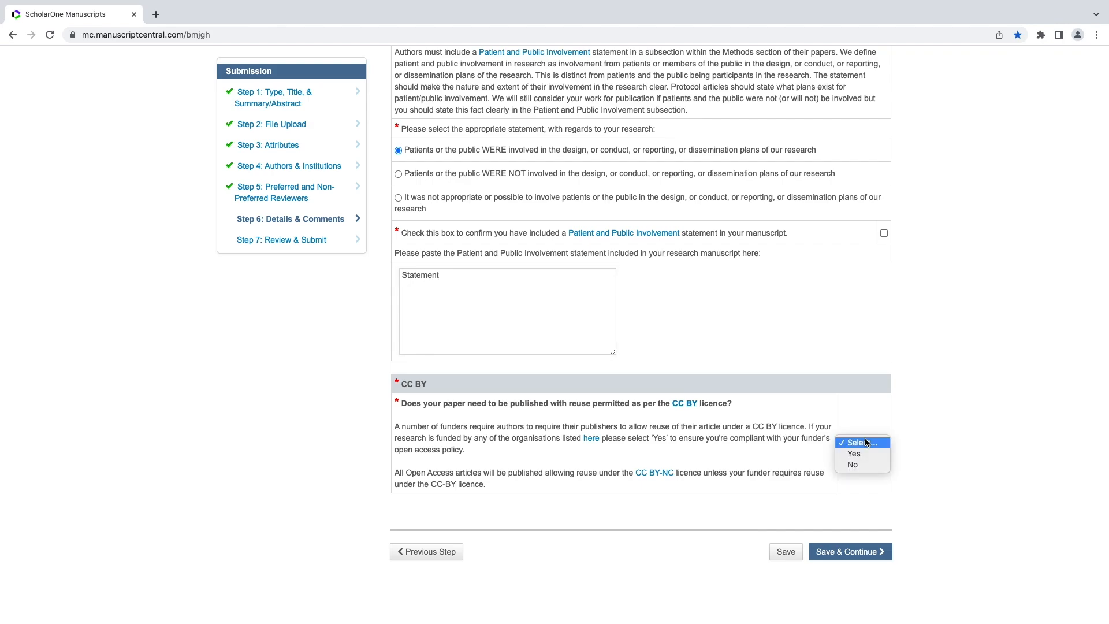
{"action": "left_click", "coordinate": [864, 465]}
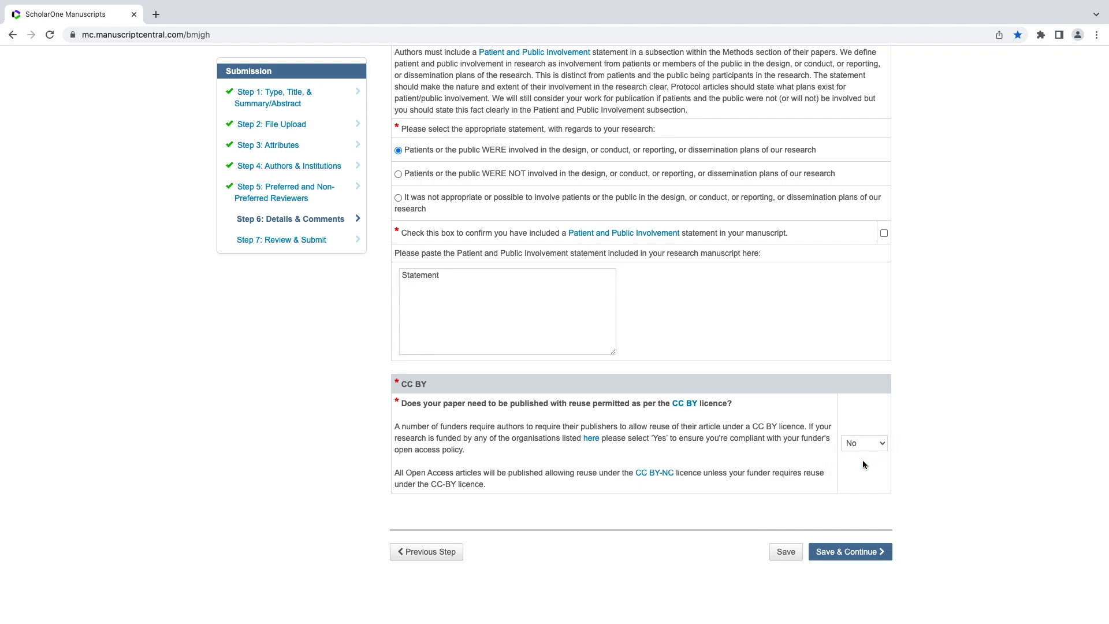
{"action": "left_click", "coordinate": [851, 553]}
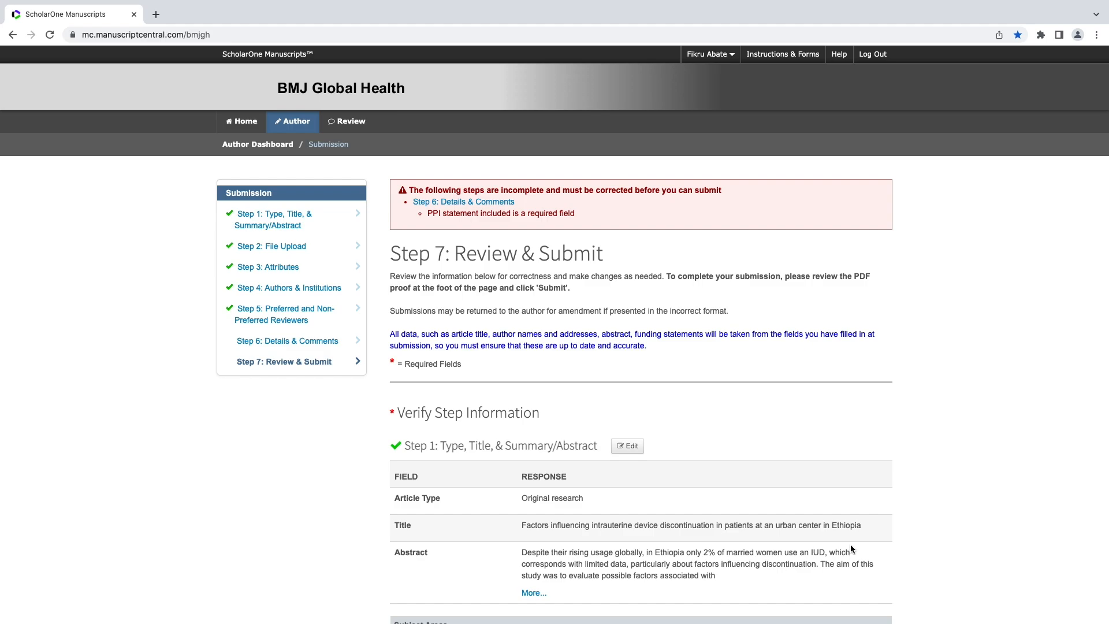
Reopen the Step 6 section from the review page to fix the flagged PPI statement.
{"action": "scroll", "coordinate": [802, 436], "scroll_direction": "down", "scroll_amount": 7}
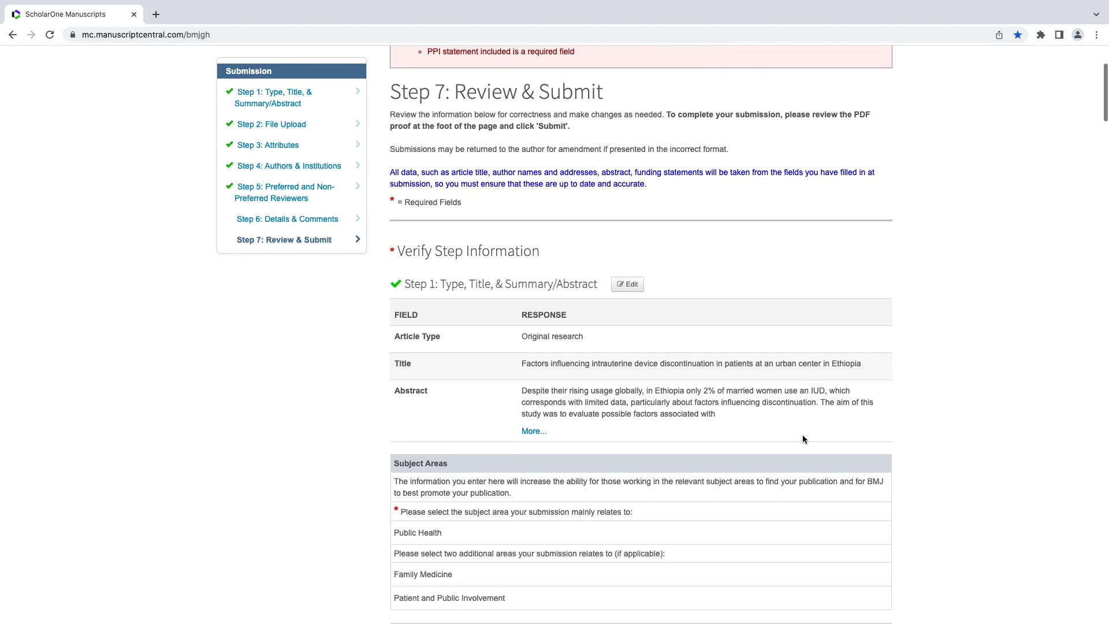
{"action": "scroll", "coordinate": [802, 438], "scroll_direction": "down", "scroll_amount": 9}
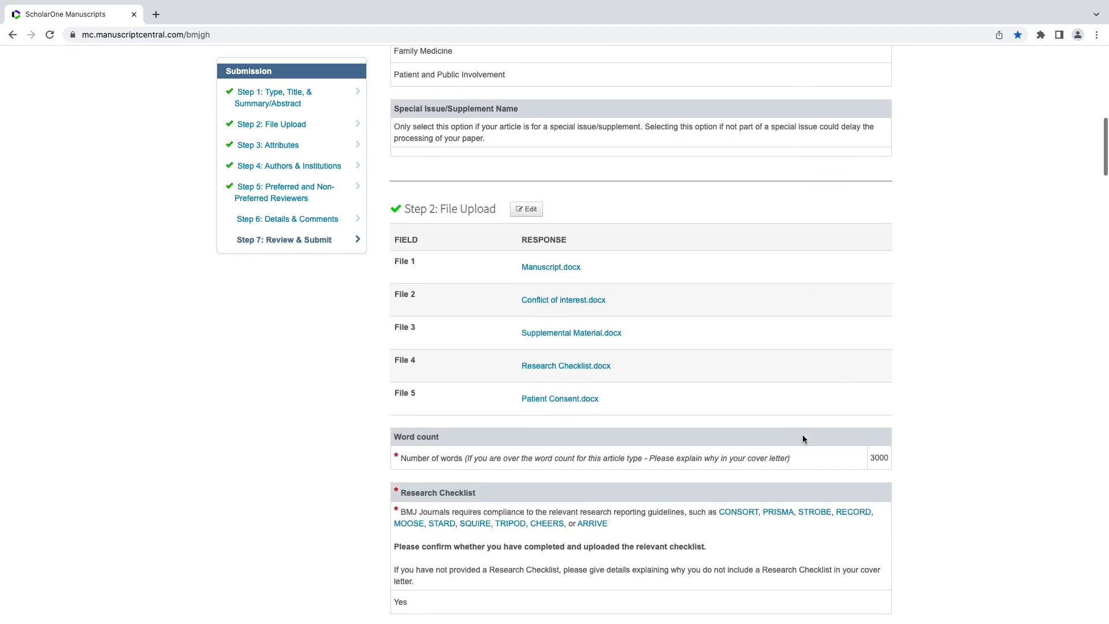
{"action": "scroll", "coordinate": [802, 439], "scroll_direction": "down", "scroll_amount": 9}
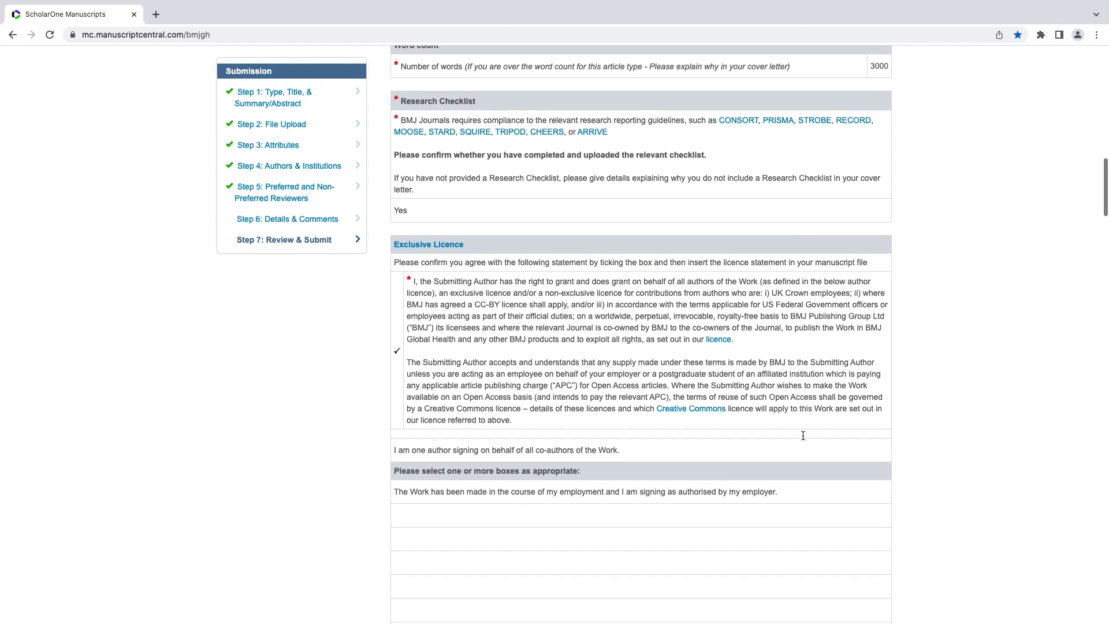
{"action": "scroll", "coordinate": [802, 434], "scroll_direction": "down", "scroll_amount": 12}
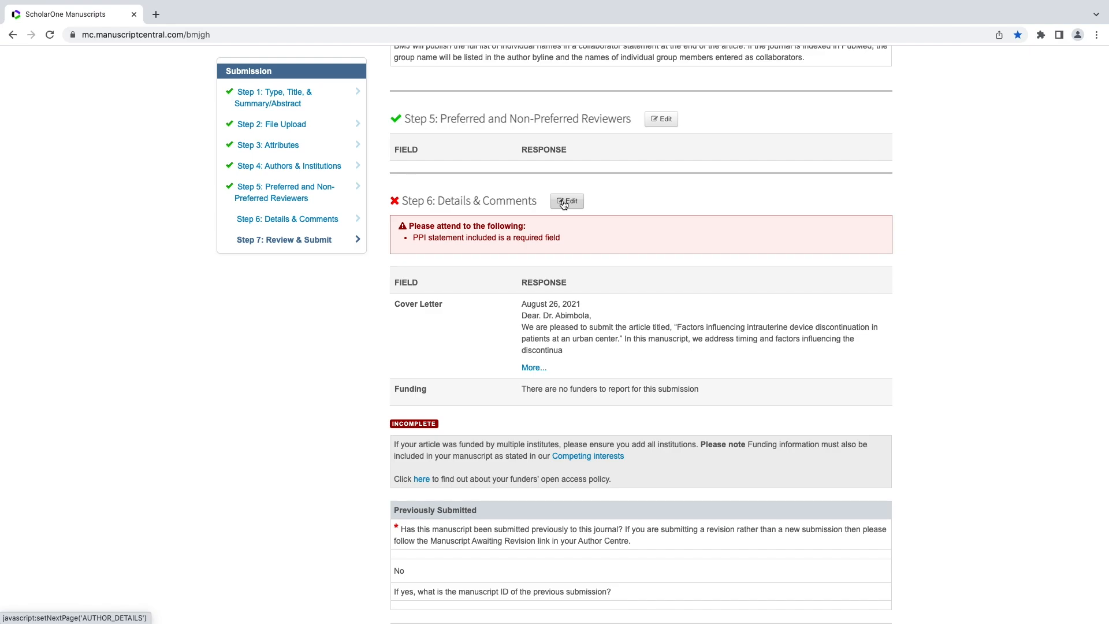
{"action": "left_click", "coordinate": [564, 203]}
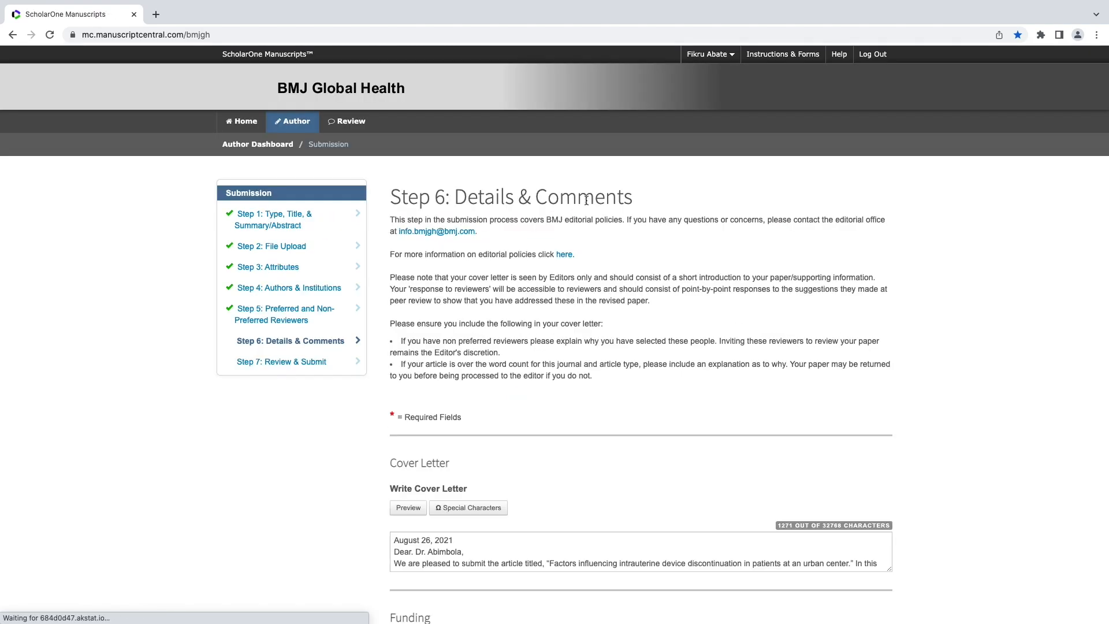
Confirm a Patient and Public Involvement statement is in the manuscript and save Step 6.
{"action": "scroll", "coordinate": [976, 419], "scroll_direction": "down", "scroll_amount": 15}
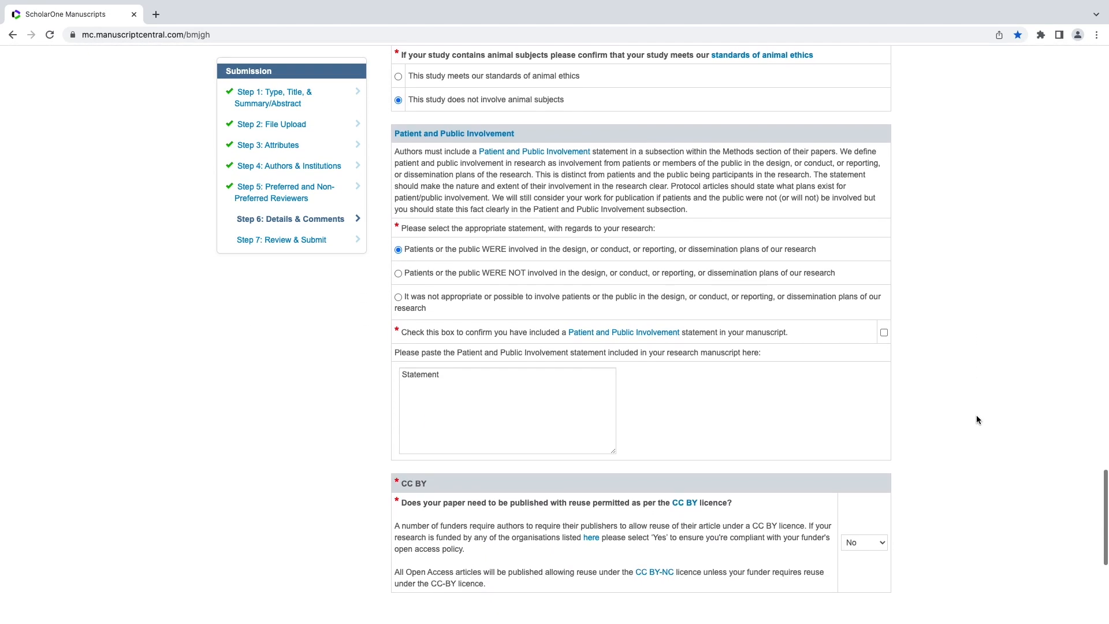
{"action": "left_click", "coordinate": [884, 333]}
{"action": "scroll", "coordinate": [979, 481], "scroll_direction": "down", "scroll_amount": 3}
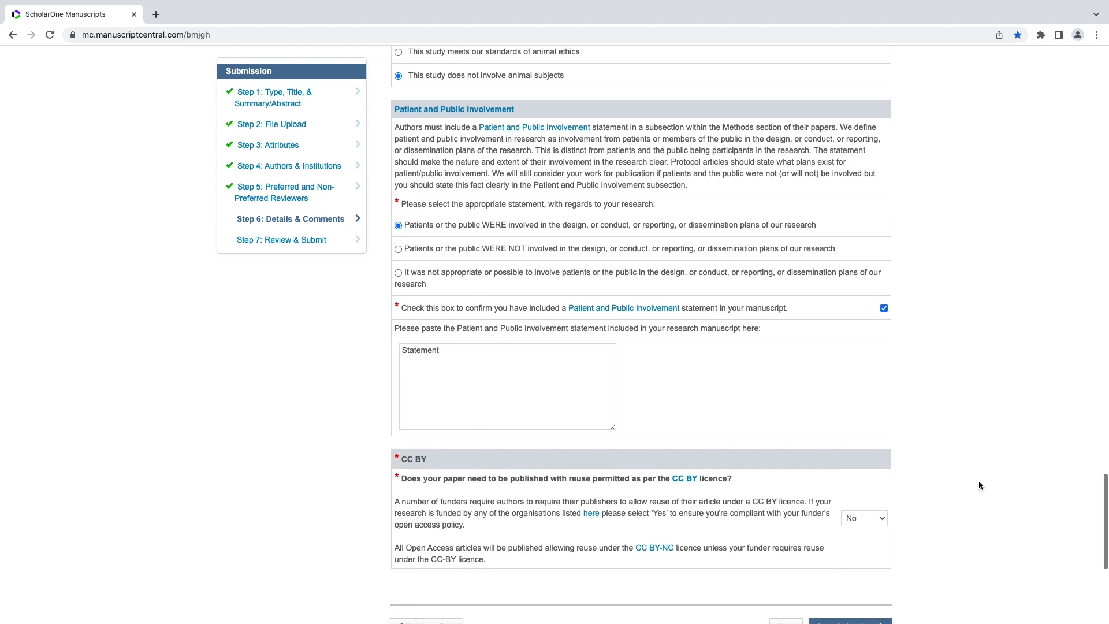
{"action": "left_click", "coordinate": [873, 479]}
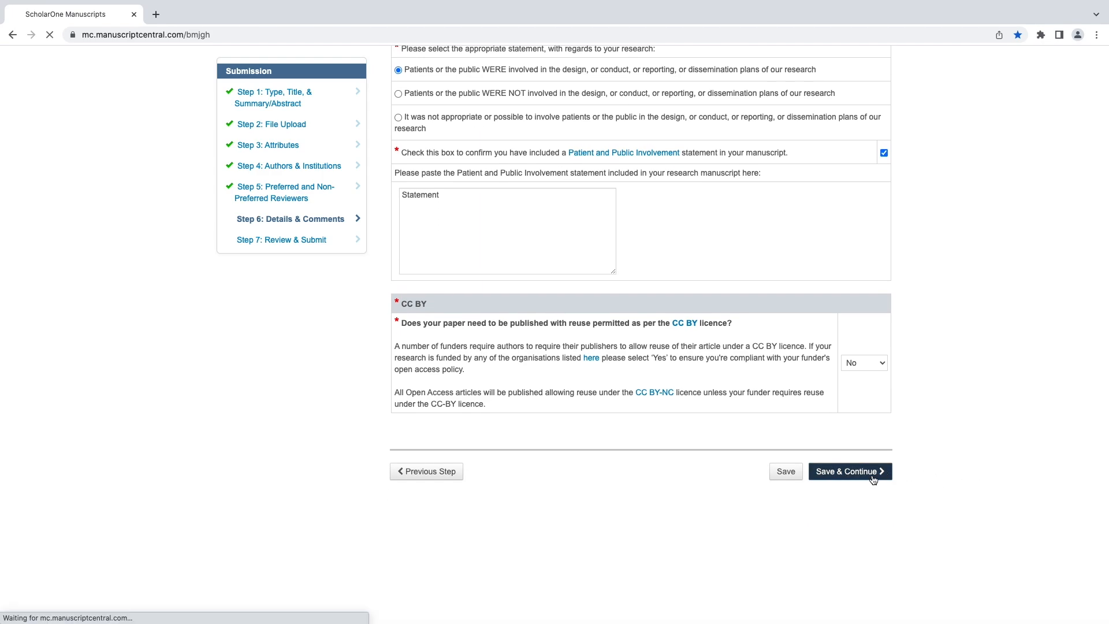
Open the submission's 6-page PDF proof from the View Proof section.
{"action": "scroll", "coordinate": [873, 480], "scroll_direction": "down", "scroll_amount": 8}
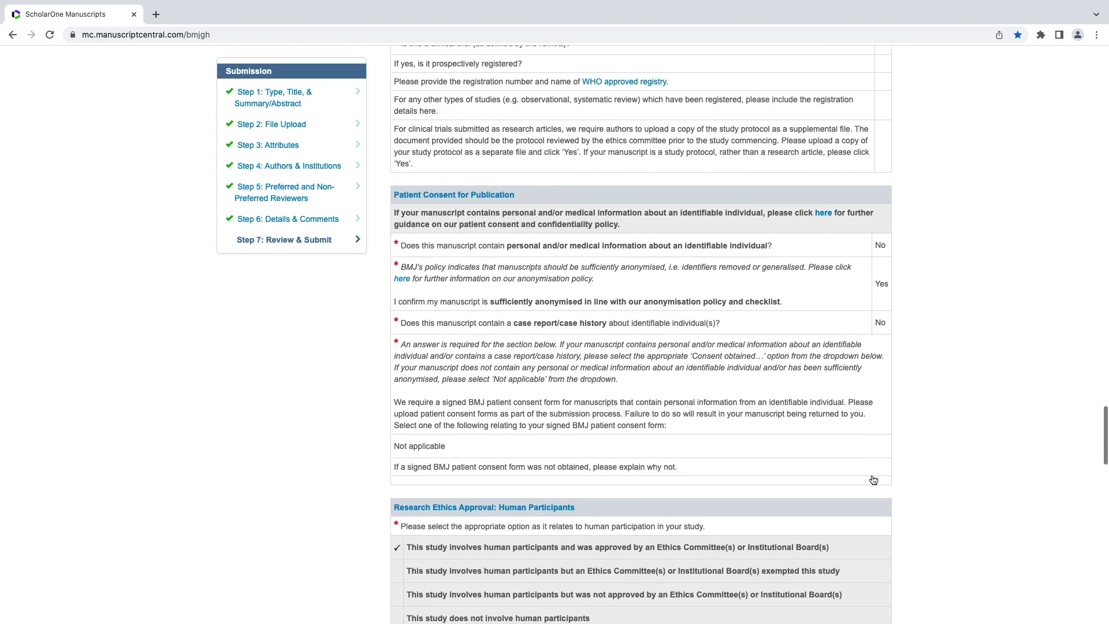
{"action": "scroll", "coordinate": [873, 480], "scroll_direction": "down", "scroll_amount": 11}
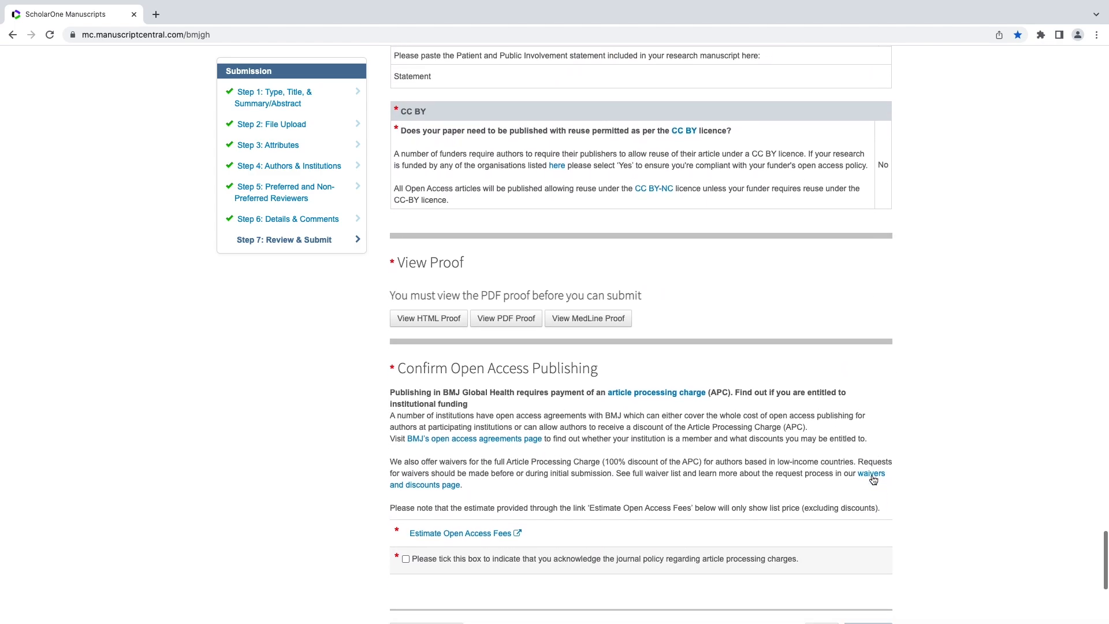
{"action": "left_click", "coordinate": [509, 318]}
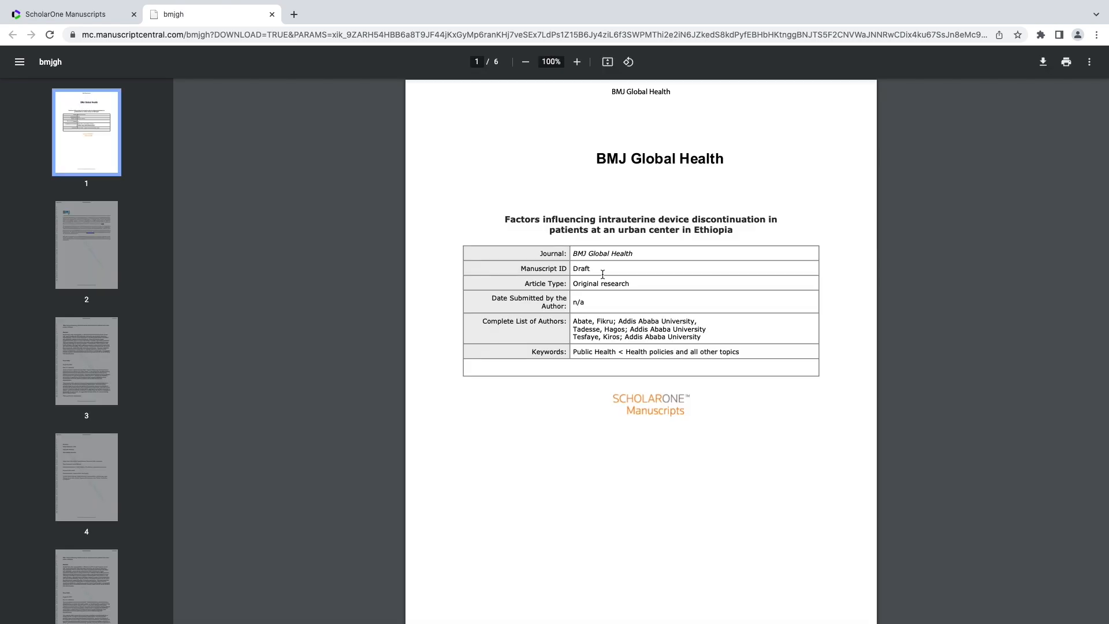
Review pages 2 and 3 of the submission proof, then close the PDF viewer.
{"action": "left_click", "coordinate": [75, 256]}
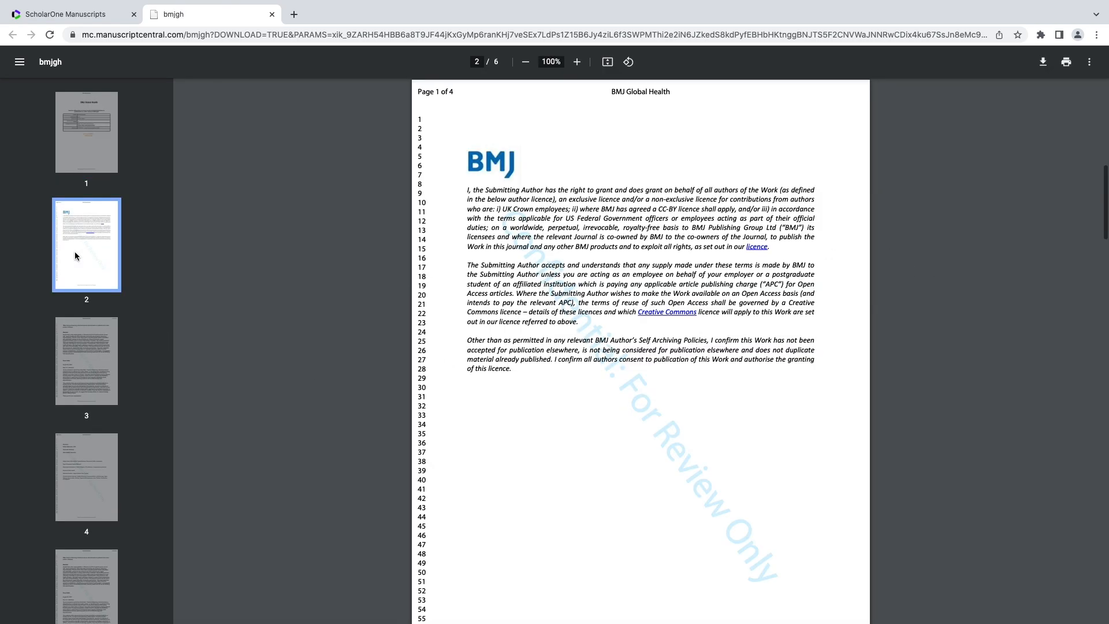
{"action": "left_click", "coordinate": [93, 357]}
{"action": "key", "text": "ctrl+w"}
{"action": "scroll", "coordinate": [992, 435], "scroll_direction": "down", "scroll_amount": 5}
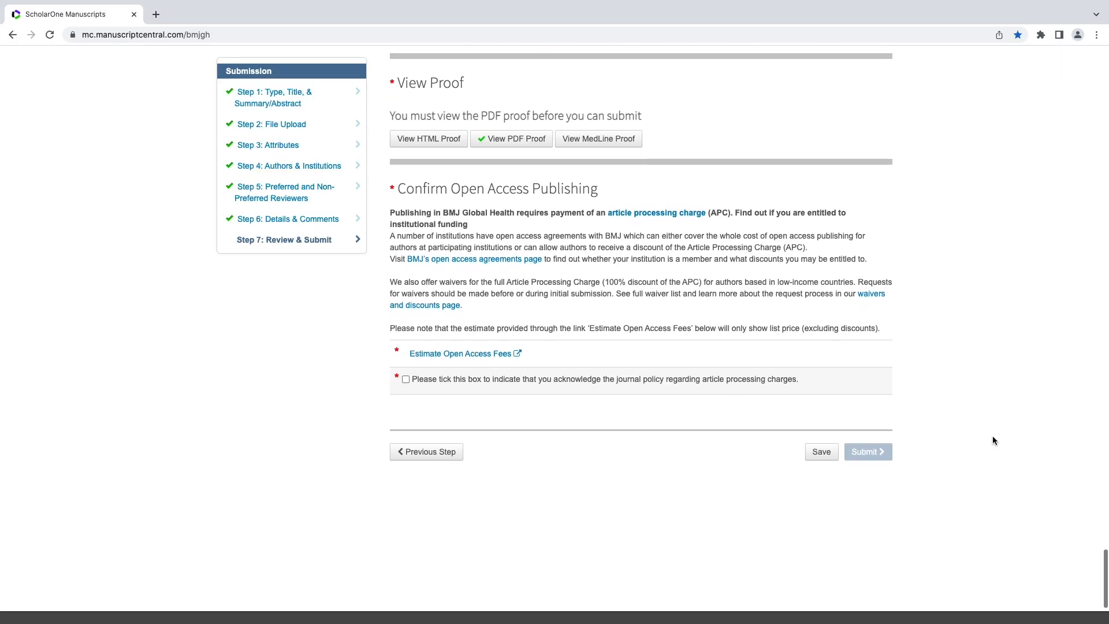
Tick the APC acknowledgement and view the 3,000.00 GBP RightsLink fee estimate before closing it.
{"action": "left_click", "coordinate": [406, 380]}
{"action": "left_click", "coordinate": [430, 355]}
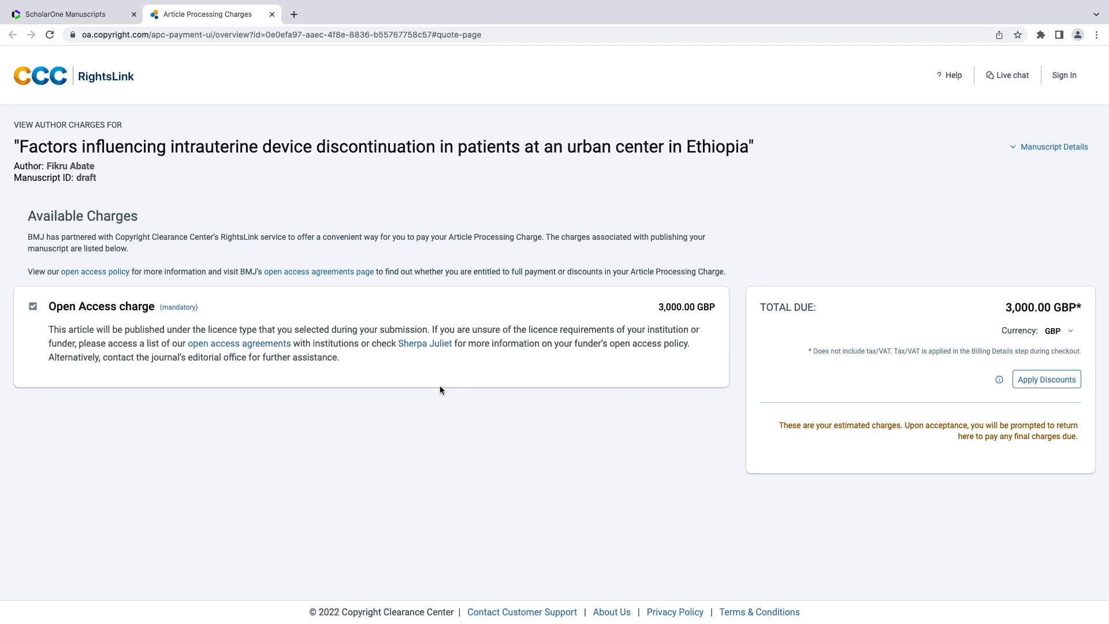
{"action": "left_click", "coordinate": [271, 15]}
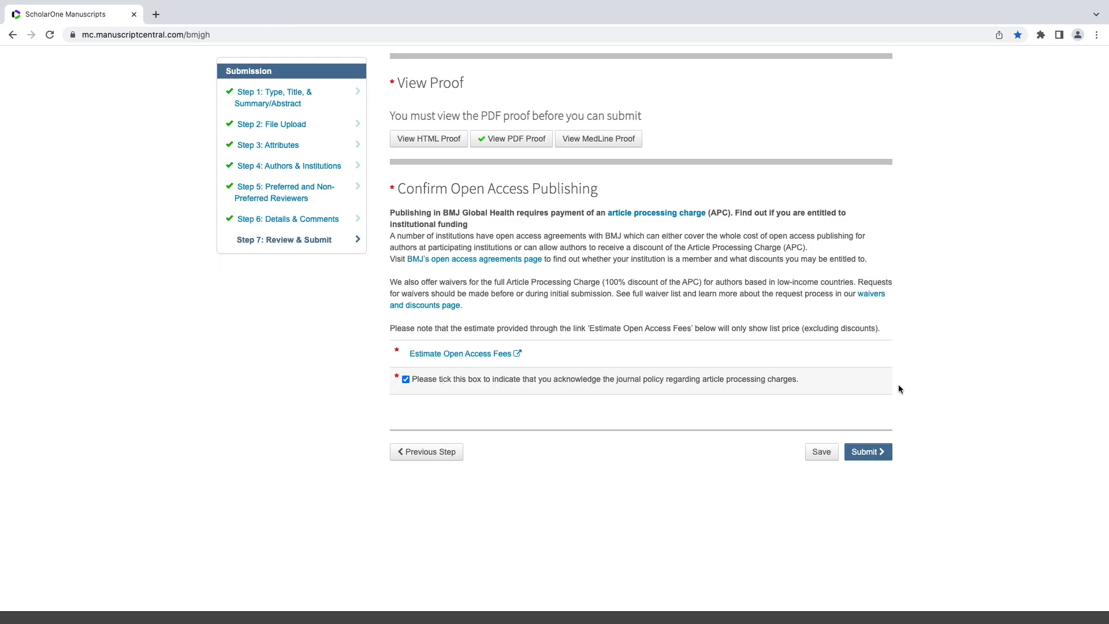